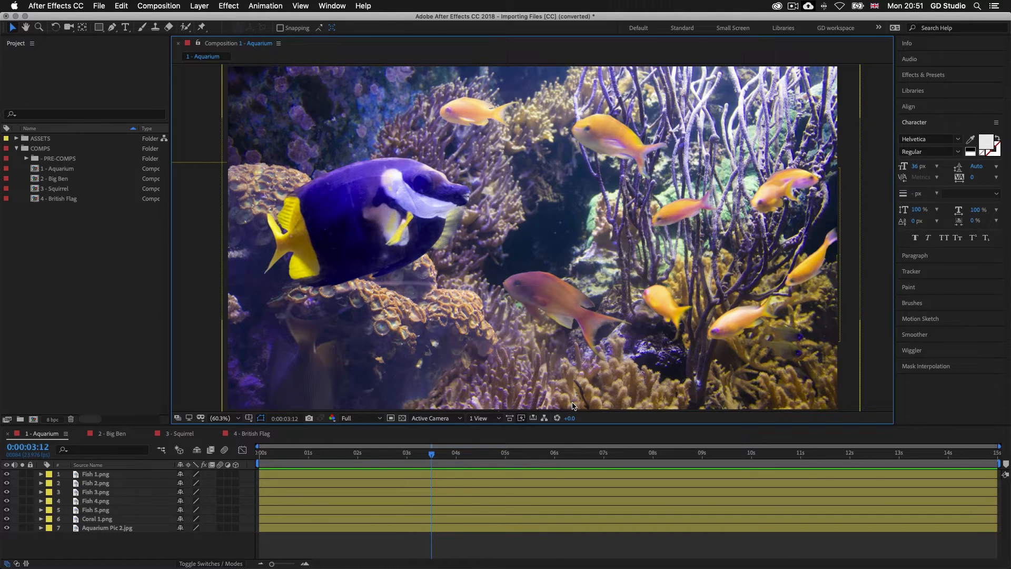
# Step: Zoom the composition view out to 50%, and set its magnification back to Fit
pyautogui.press(',')
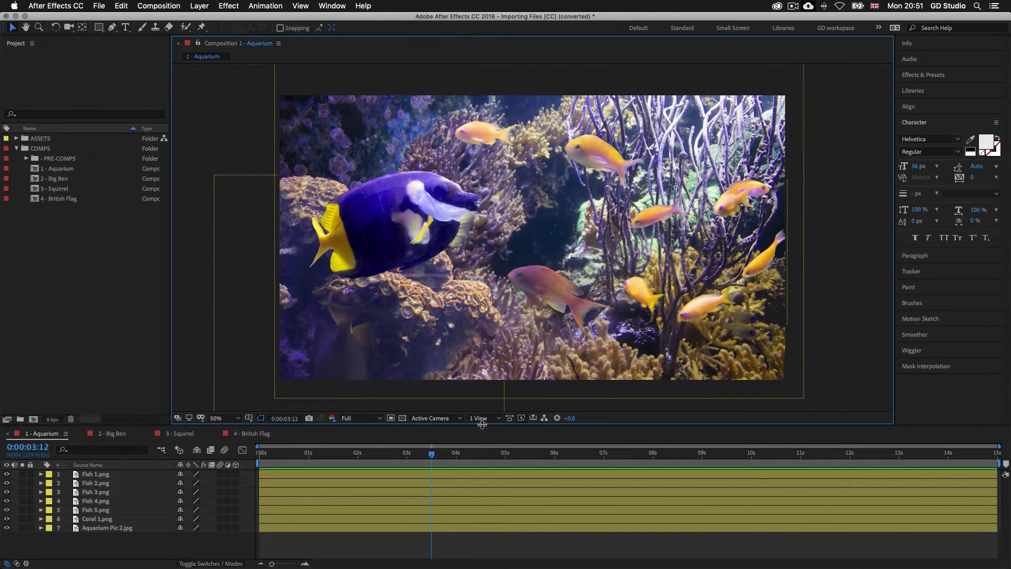
pyautogui.click(239, 419)
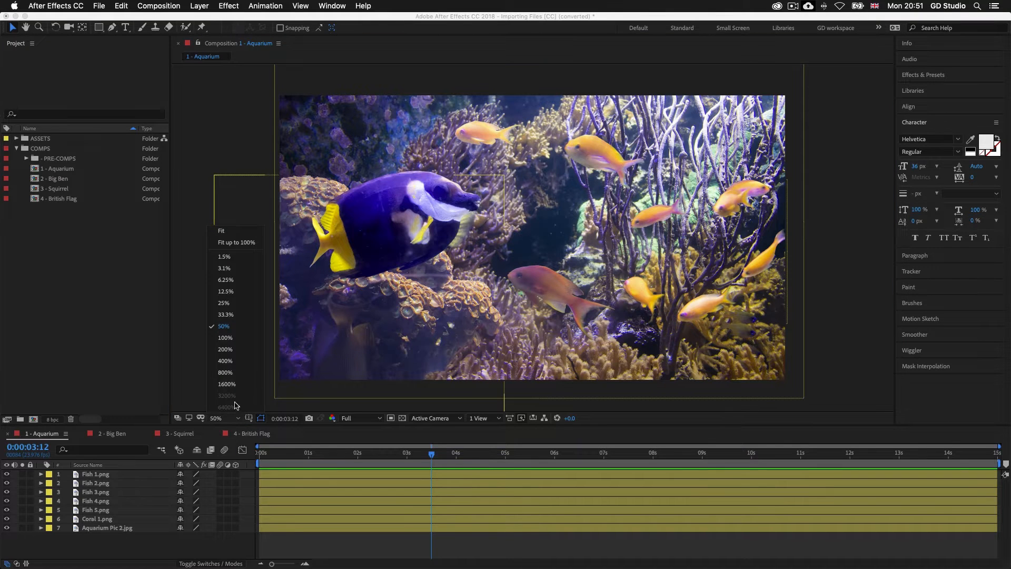
pyautogui.click(228, 234)
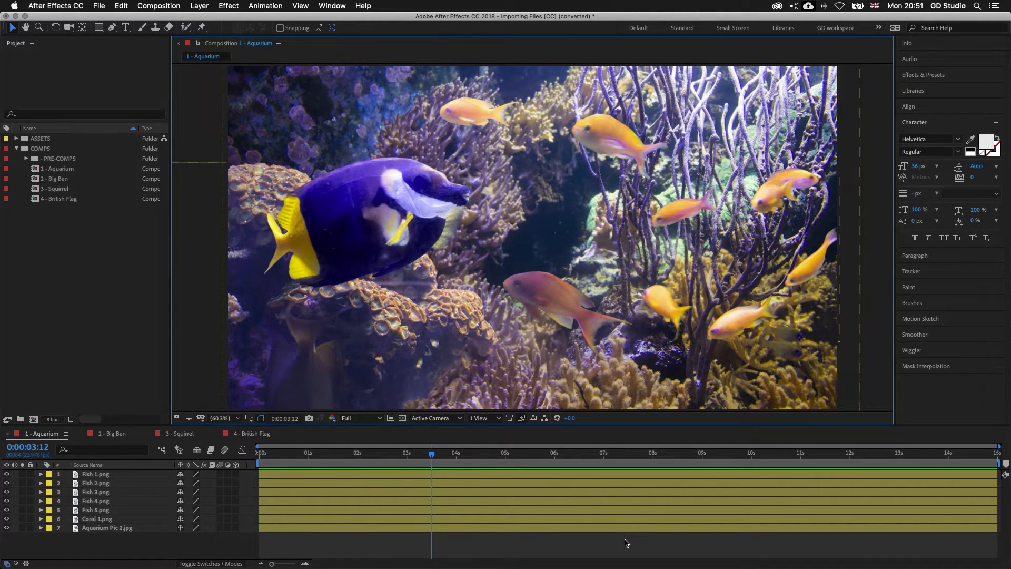
# Step: Switch to Finder, locate Importing Files [CC].aep under S2 - ESSENTIAL PRACTISE, 13 - Importing Files, CC, and return to After Effects
pyautogui.press('super+Tab')
pyautogui.press('super+Tab')
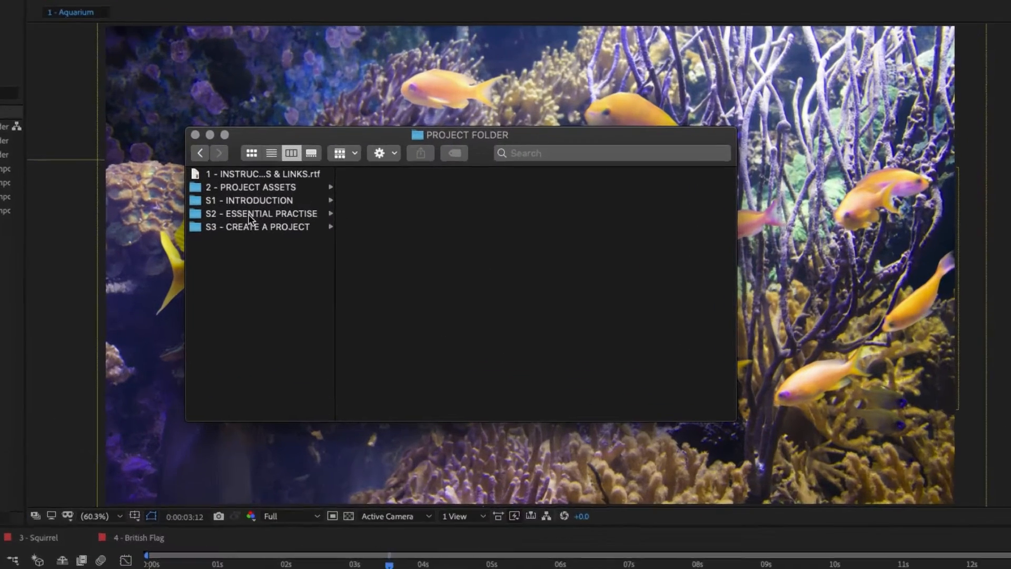
pyautogui.click(249, 216)
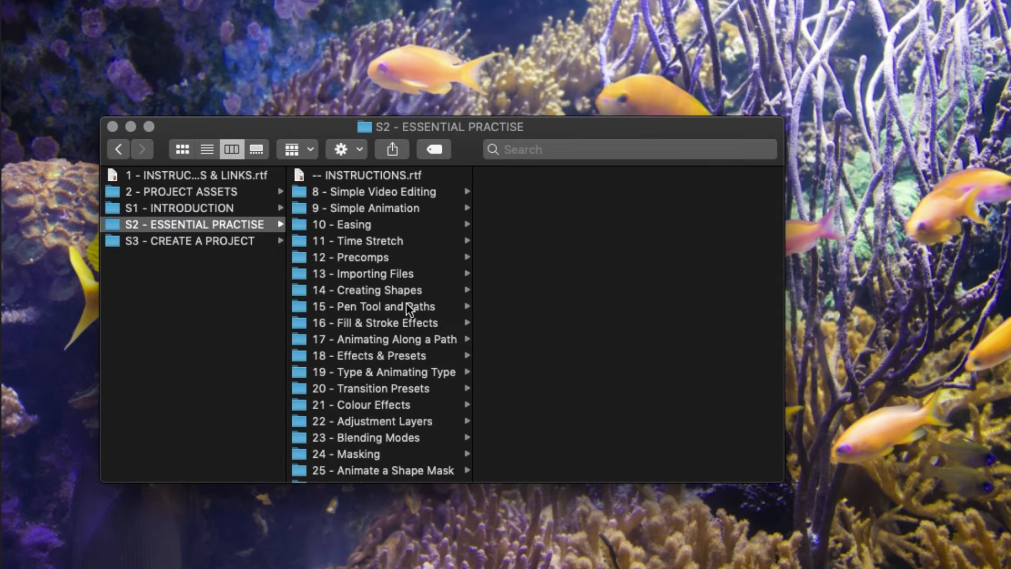
pyautogui.click(366, 275)
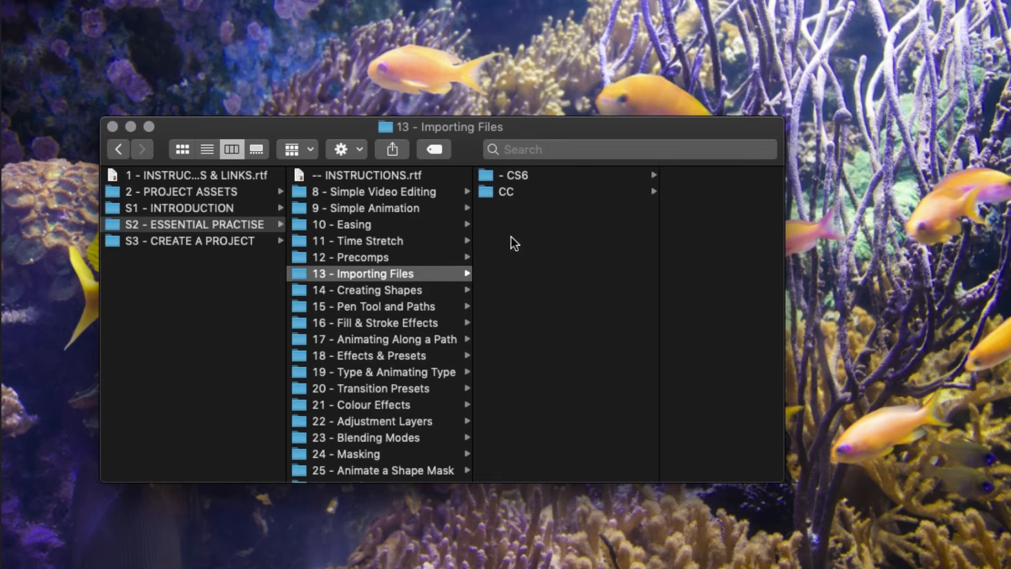
pyautogui.click(511, 193)
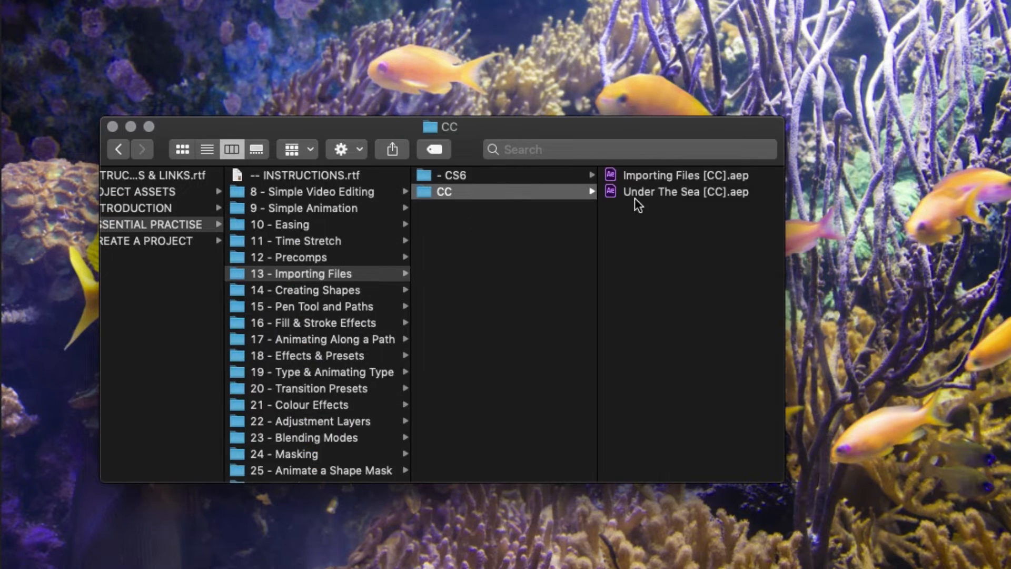
pyautogui.click(679, 176)
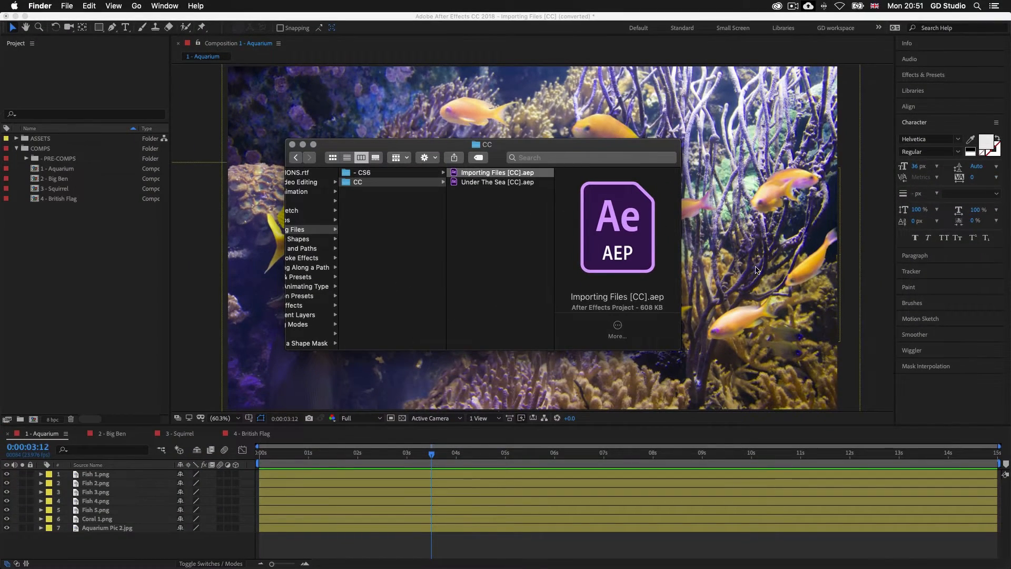
pyautogui.click(867, 243)
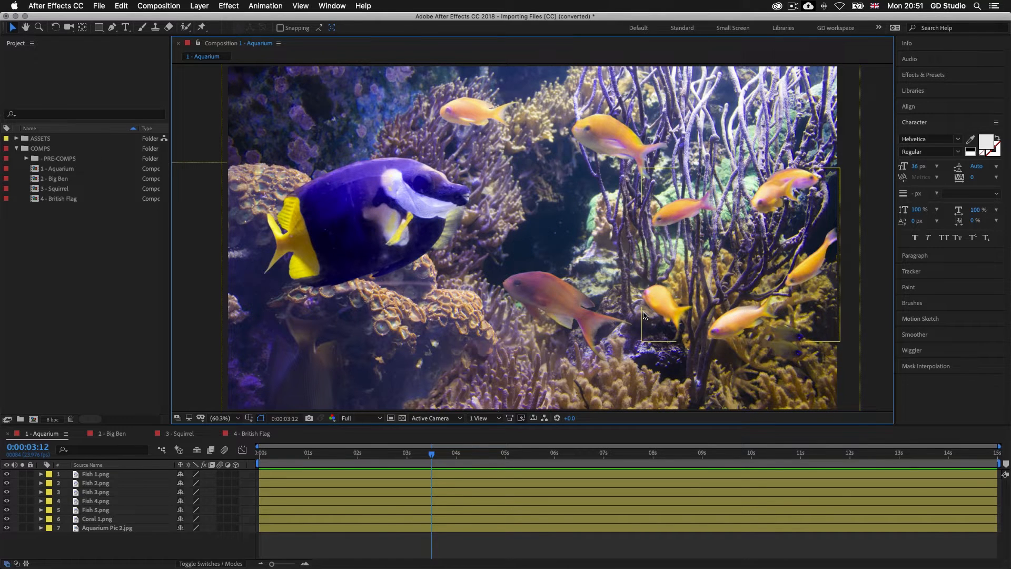
# Step: Switch to Finder again, retrace the path from PROJECT FOLDER to Importing Files [CC].aep, and go back to After Effects
pyautogui.press('super+Tab')
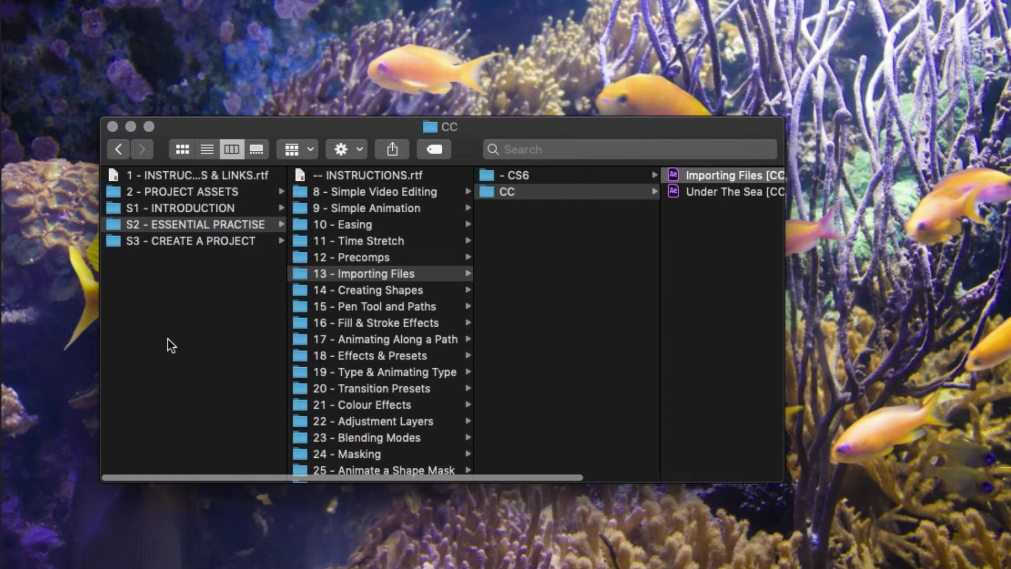
pyautogui.click(171, 337)
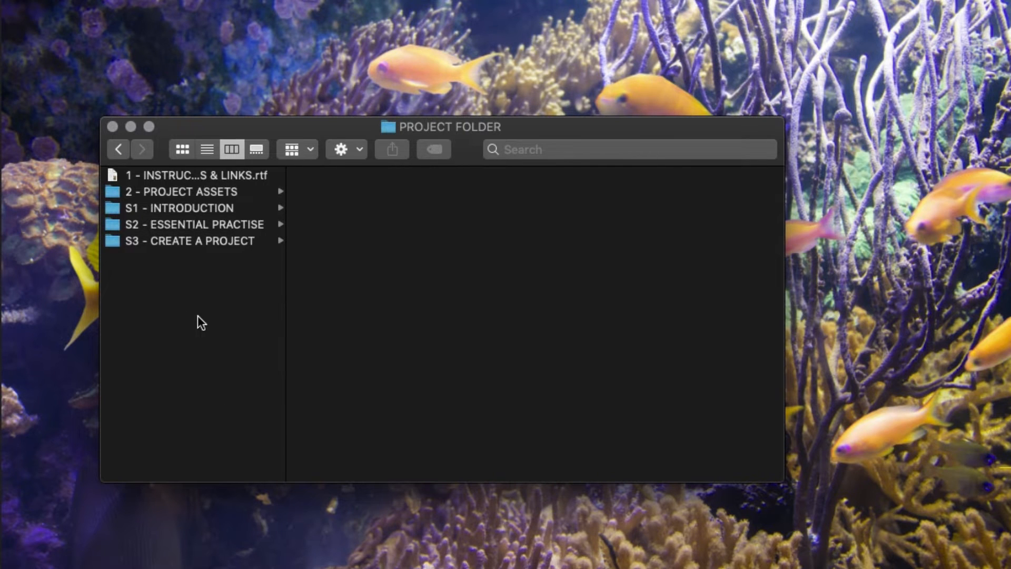
pyautogui.click(203, 222)
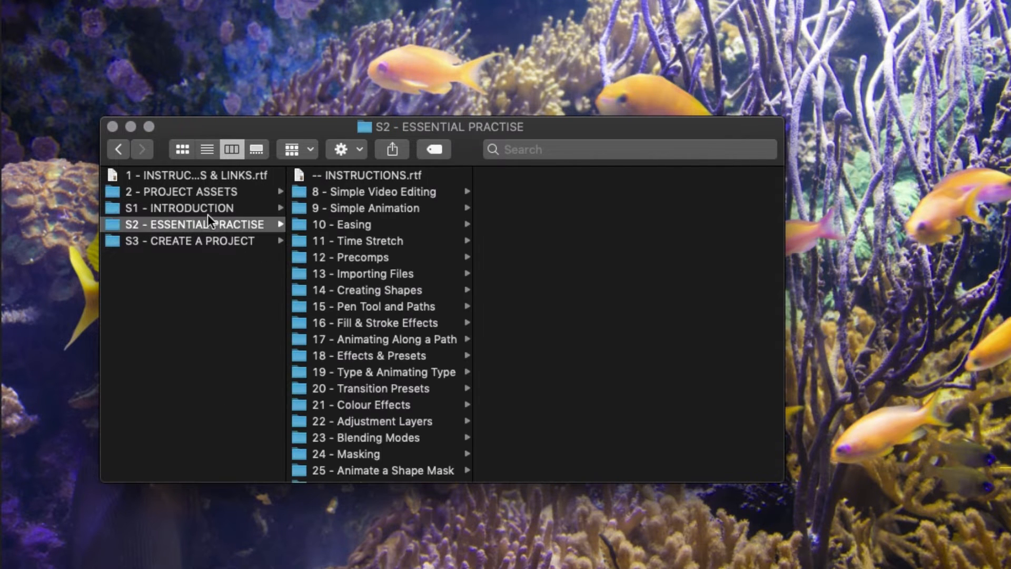
pyautogui.click(360, 273)
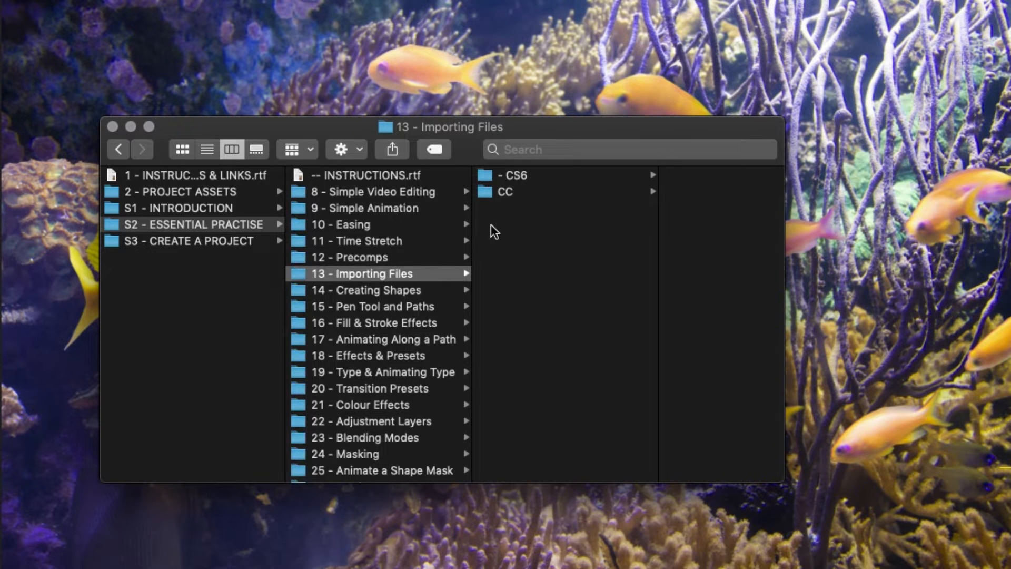
pyautogui.click(529, 190)
pyautogui.click(670, 175)
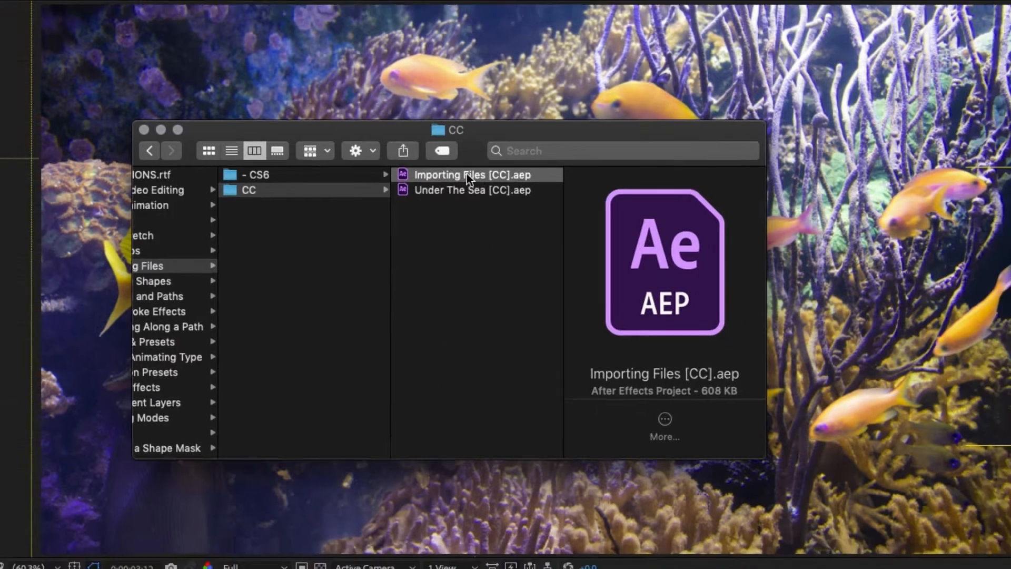
pyautogui.click(855, 267)
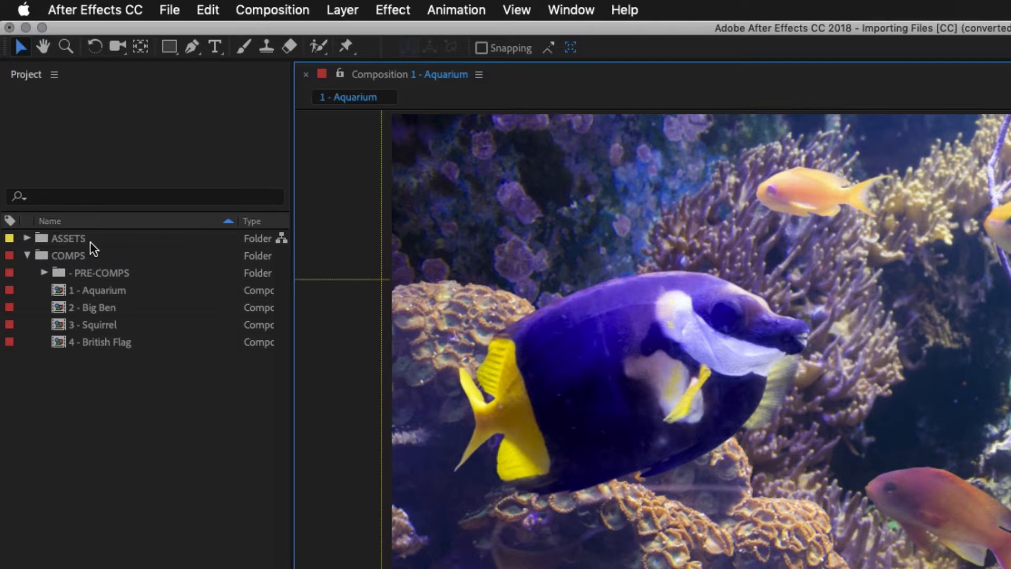
# Step: Expand ASSETS and its IMAGES folder to examine the files in JPEG's AQUARIUM folder and PNG's Fish folder
pyautogui.click(28, 256)
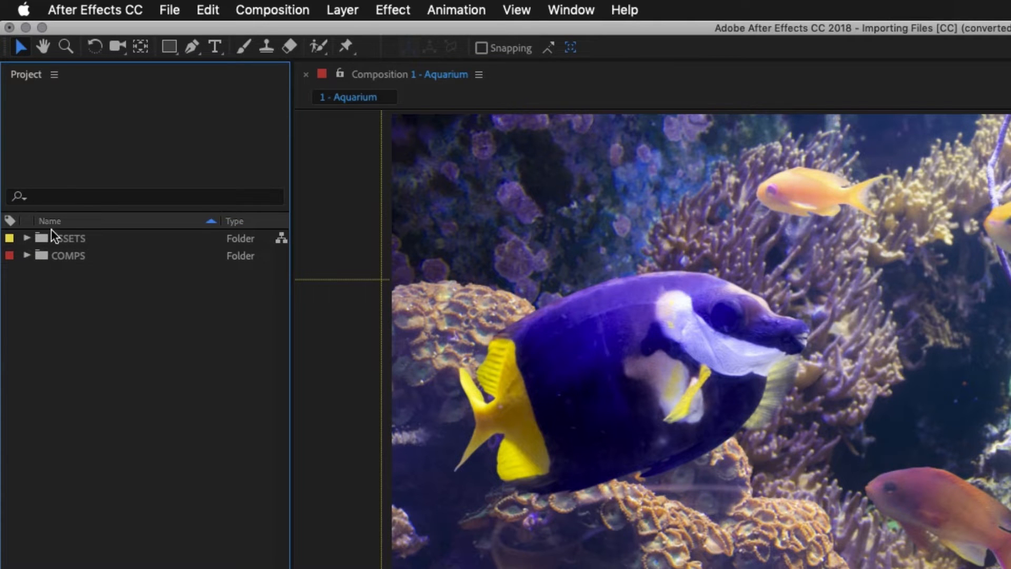
pyautogui.click(26, 256)
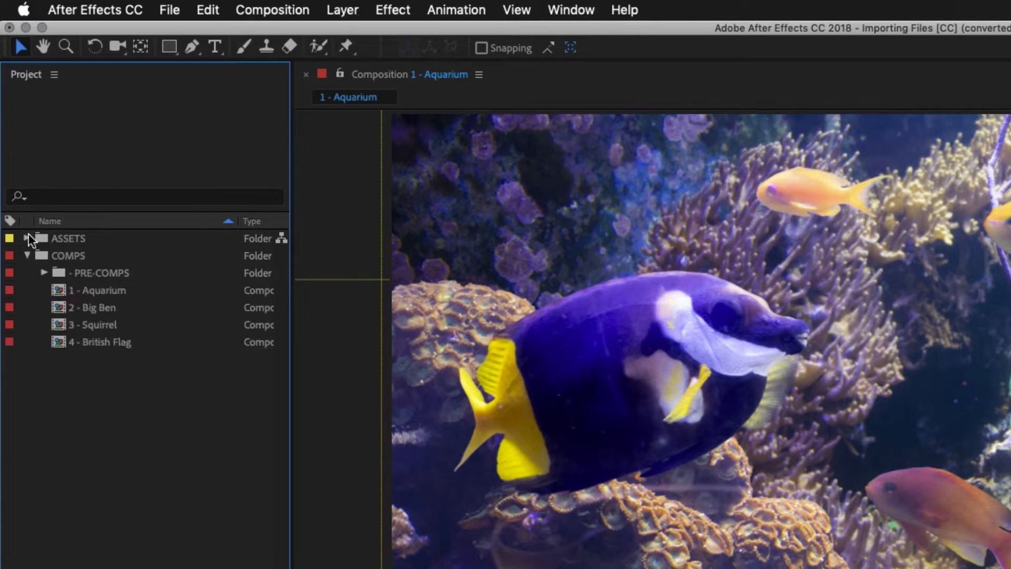
pyautogui.click(26, 238)
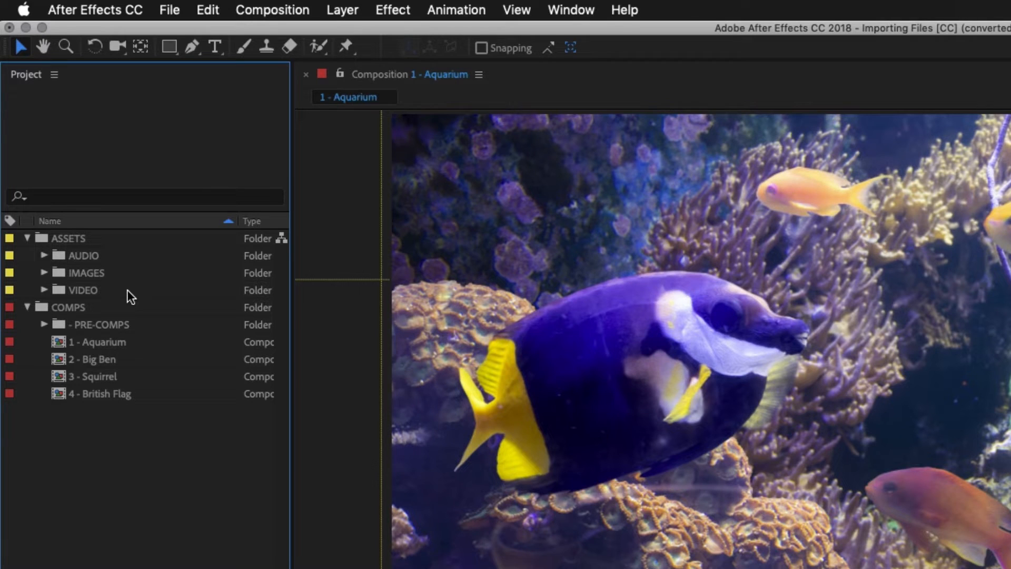
pyautogui.click(44, 273)
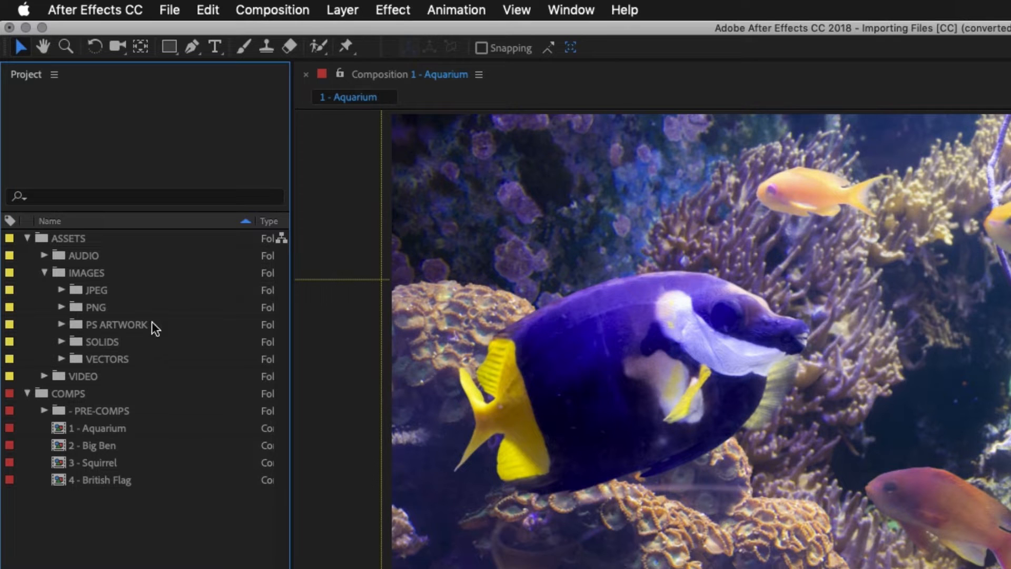
pyautogui.click(61, 289)
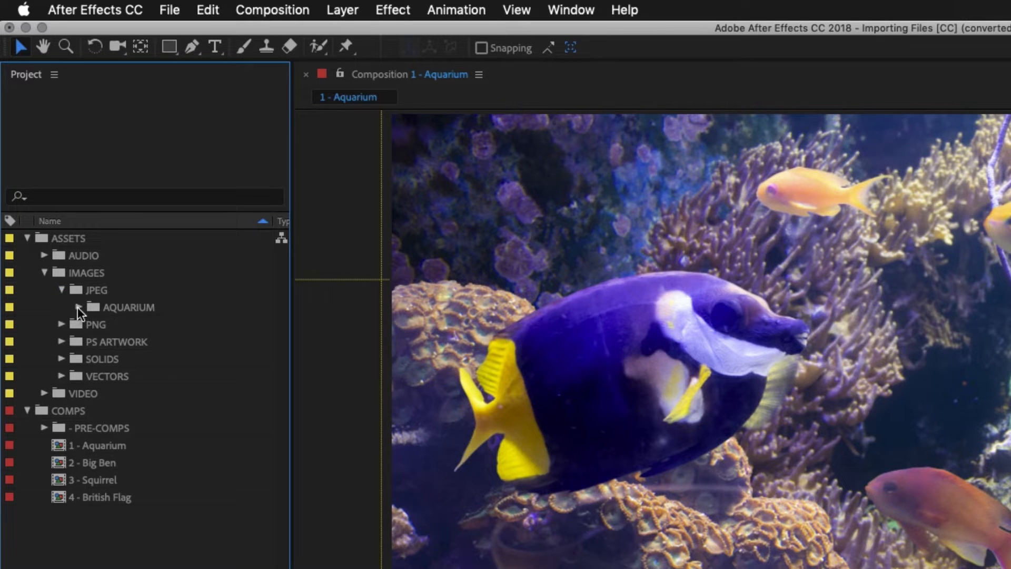
pyautogui.click(78, 307)
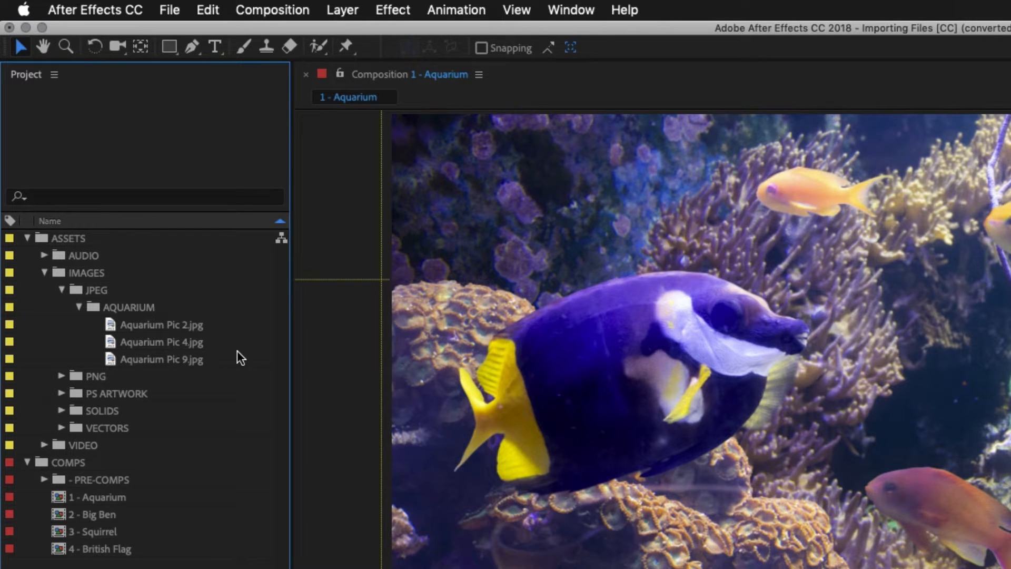
pyautogui.click(61, 375)
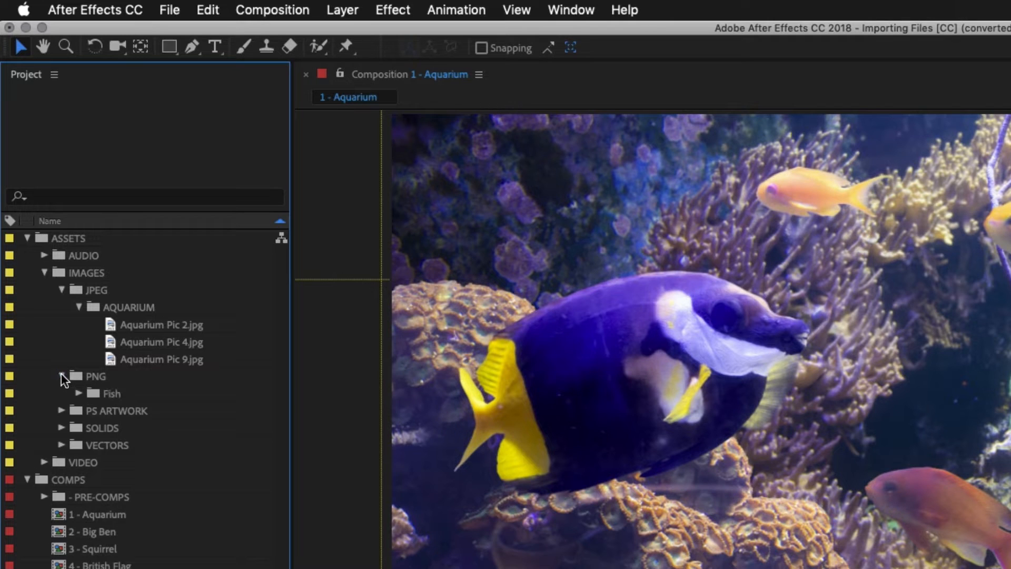
pyautogui.click(78, 393)
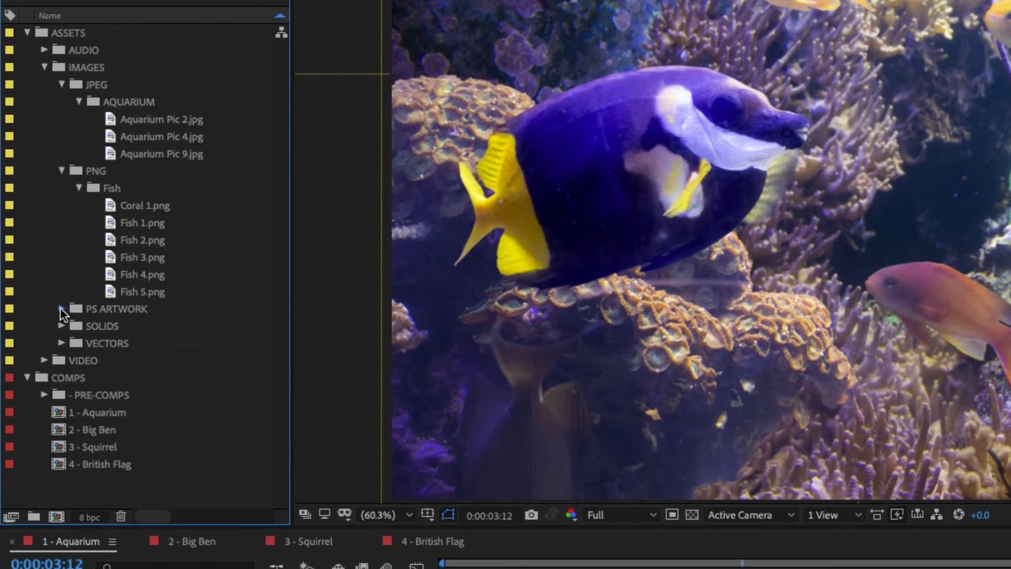
# Step: Expand the PS ARTWORK folder and look through the Photoshop files in British Flag Layers
pyautogui.click(61, 513)
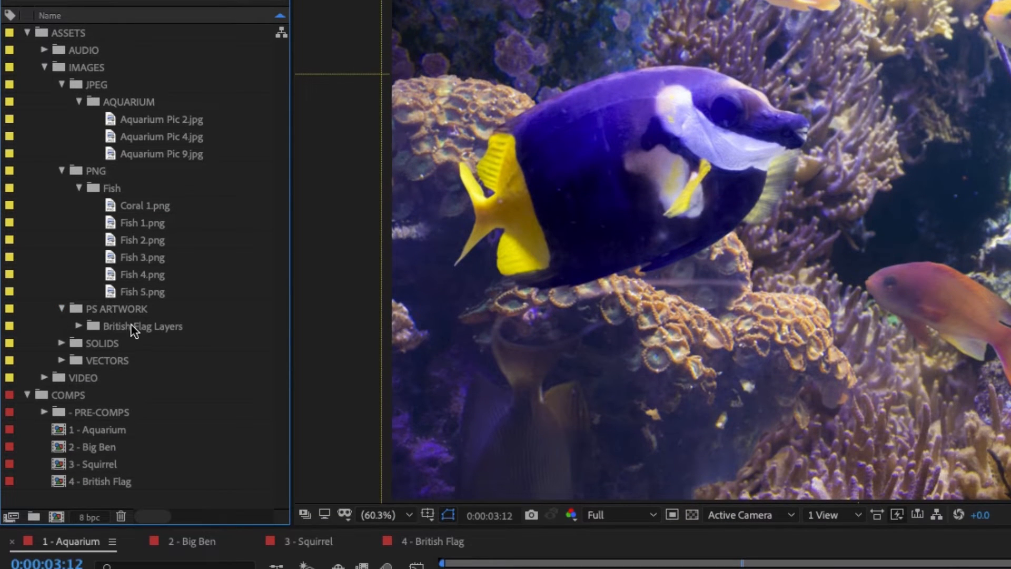
pyautogui.click(77, 323)
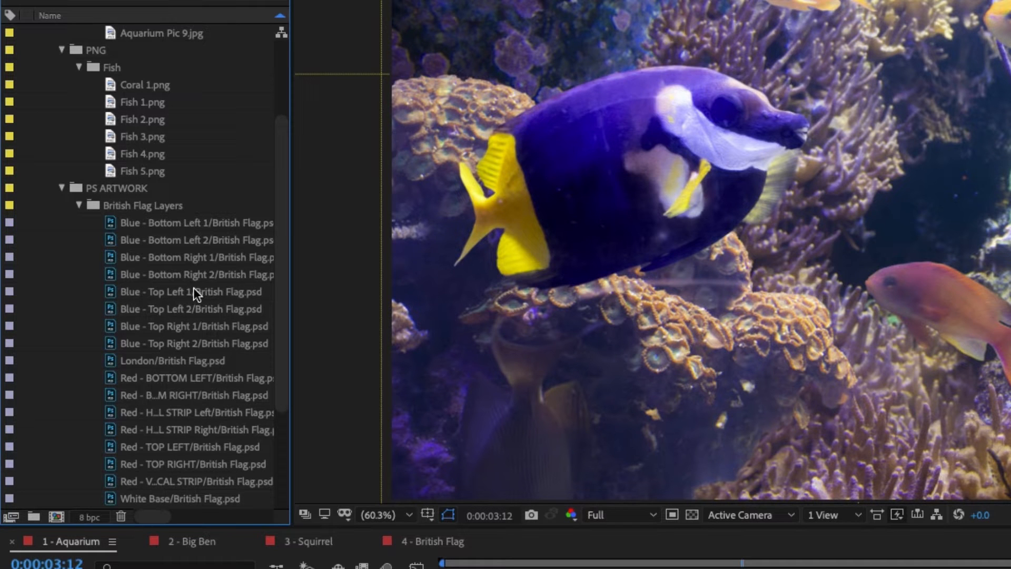
pyautogui.moveTo(277, 261); pyautogui.dragTo(279, 290)
pyautogui.scroll(-1, 177, 296)
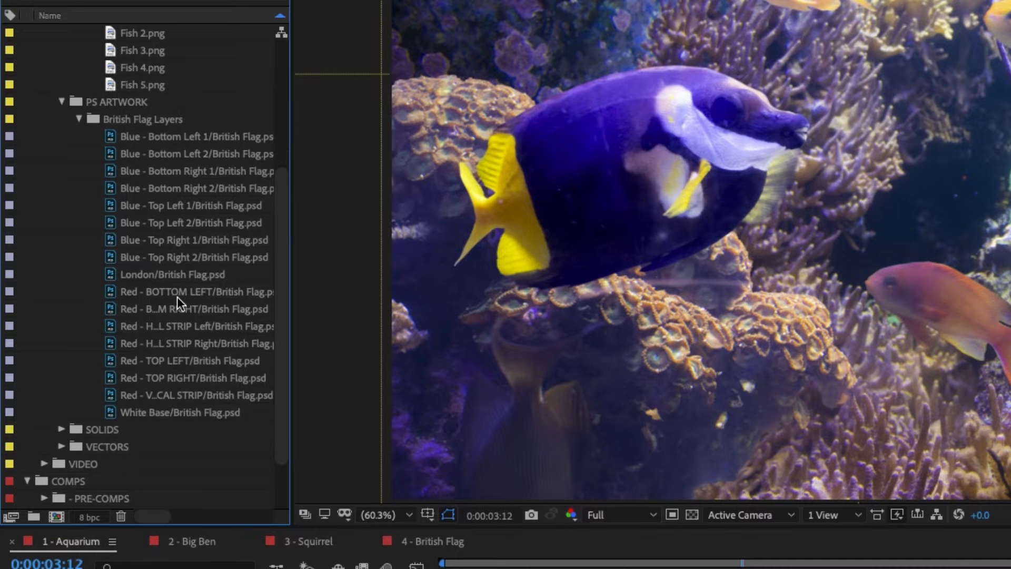
# Step: Expand the SOLIDS, VECTORS and VIDEO folders to examine the files they contain
pyautogui.click(61, 429)
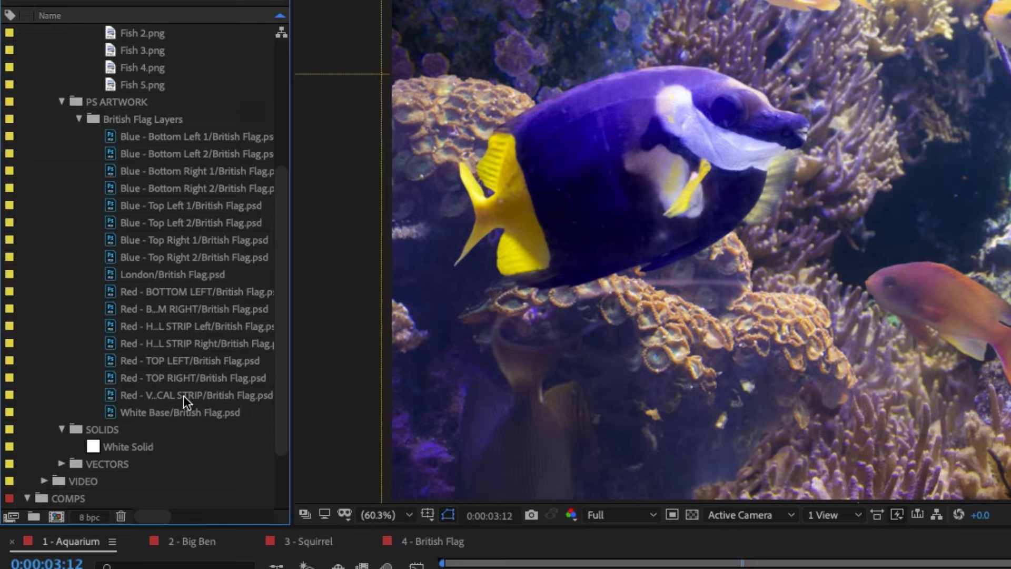
pyautogui.scroll(-2, 183, 396)
pyautogui.click(60, 429)
pyautogui.scroll(-7, 181, 388)
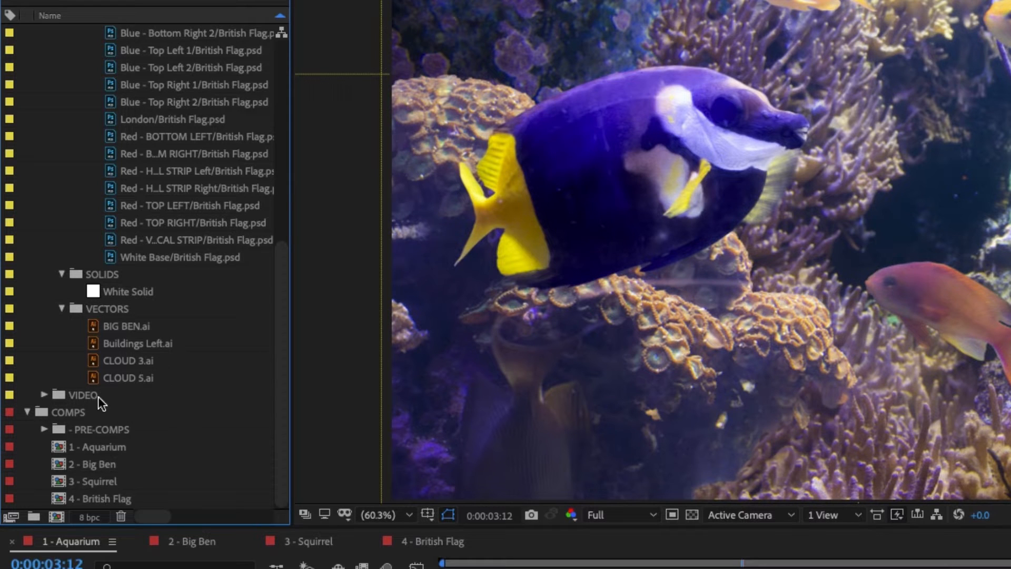
pyautogui.click(41, 394)
pyautogui.scroll(-2, 185, 373)
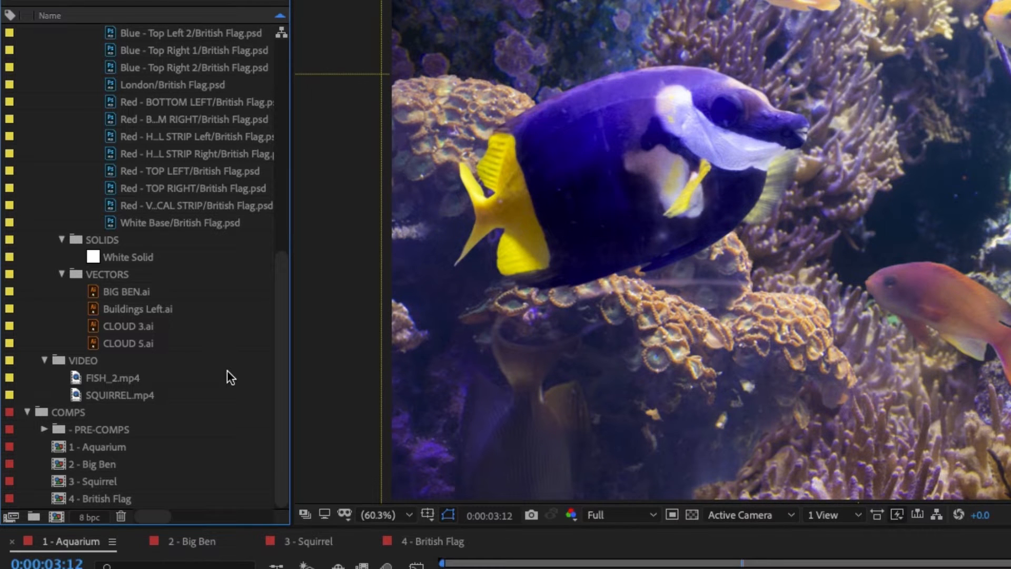
# Step: Collapse the VIDEO and IMAGES folders with their subfolders, leaving ASSETS expanded to its AUDIO, IMAGES and VIDEO folders
pyautogui.click(45, 360)
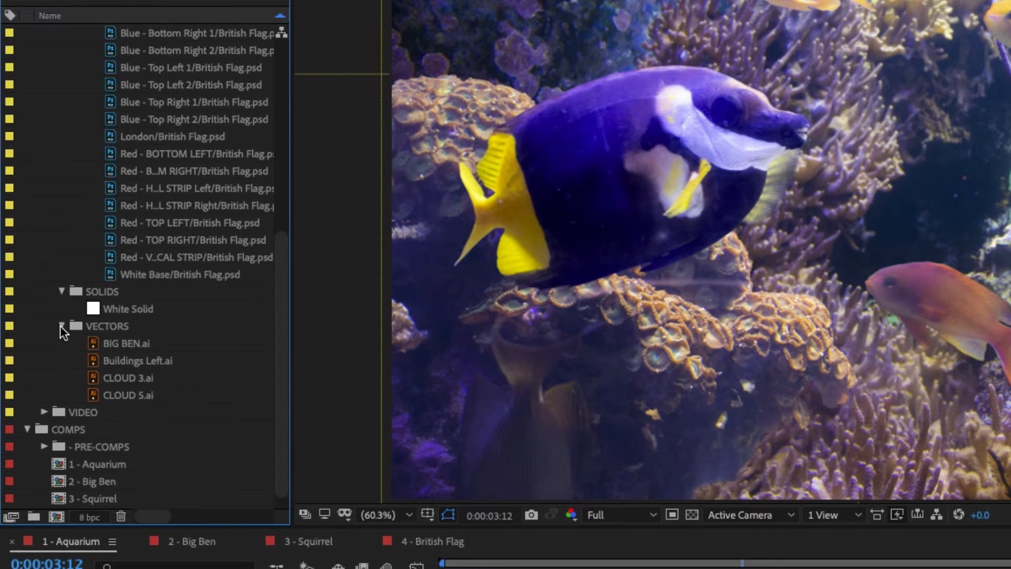
pyautogui.click(61, 325)
pyautogui.click(61, 361)
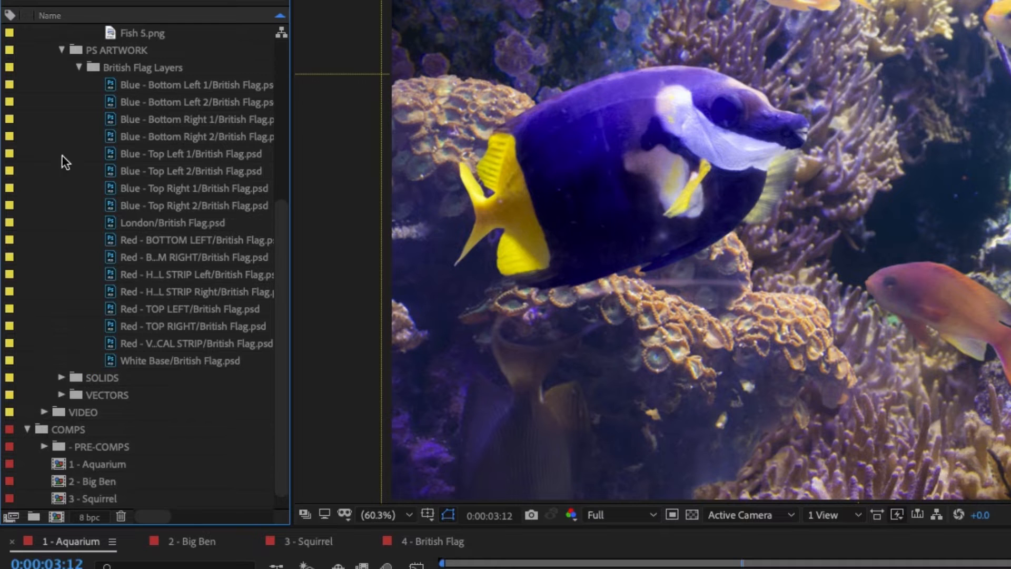
pyautogui.click(79, 65)
pyautogui.click(44, 66)
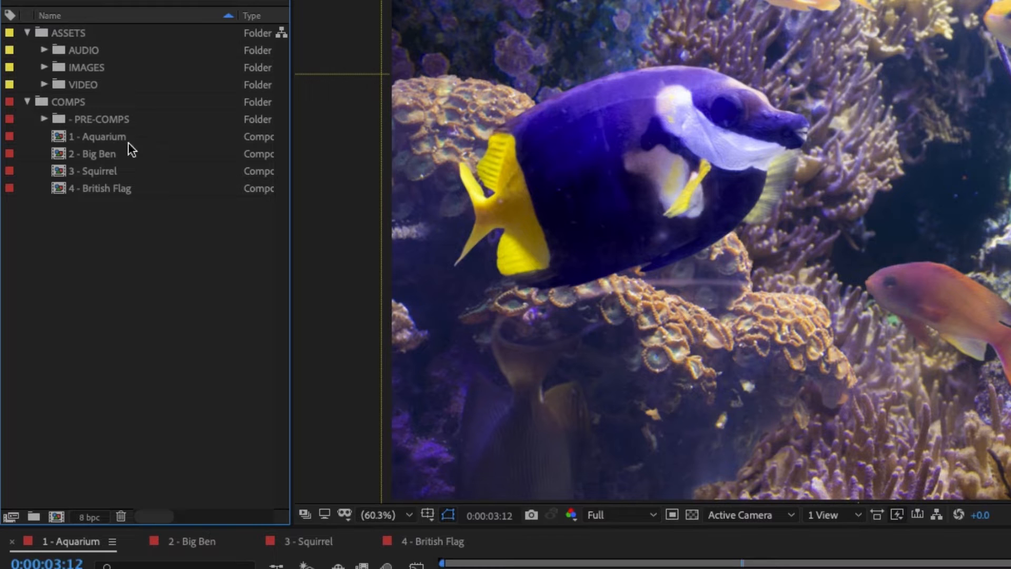
pyautogui.click(26, 32)
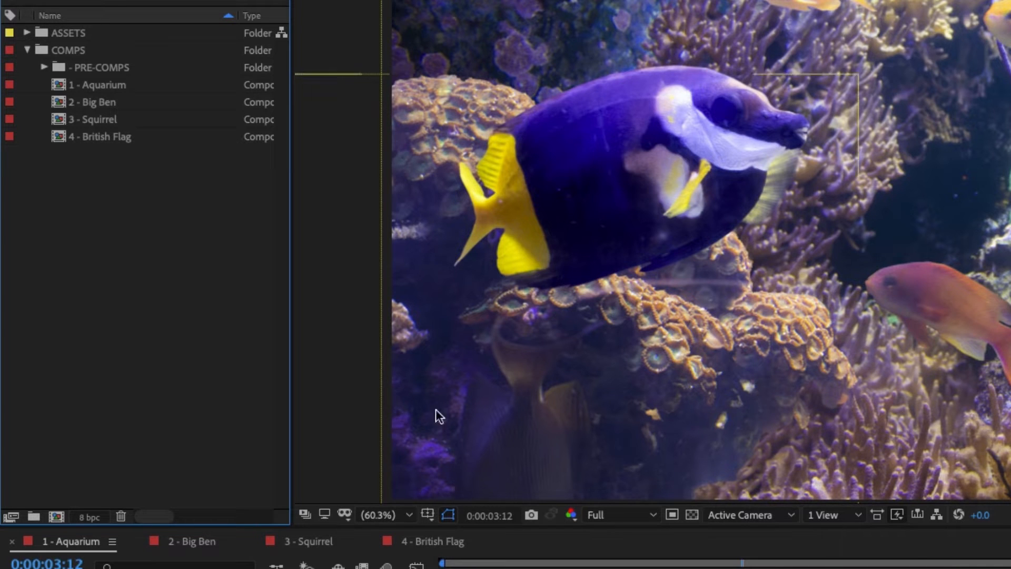
pyautogui.click(27, 32)
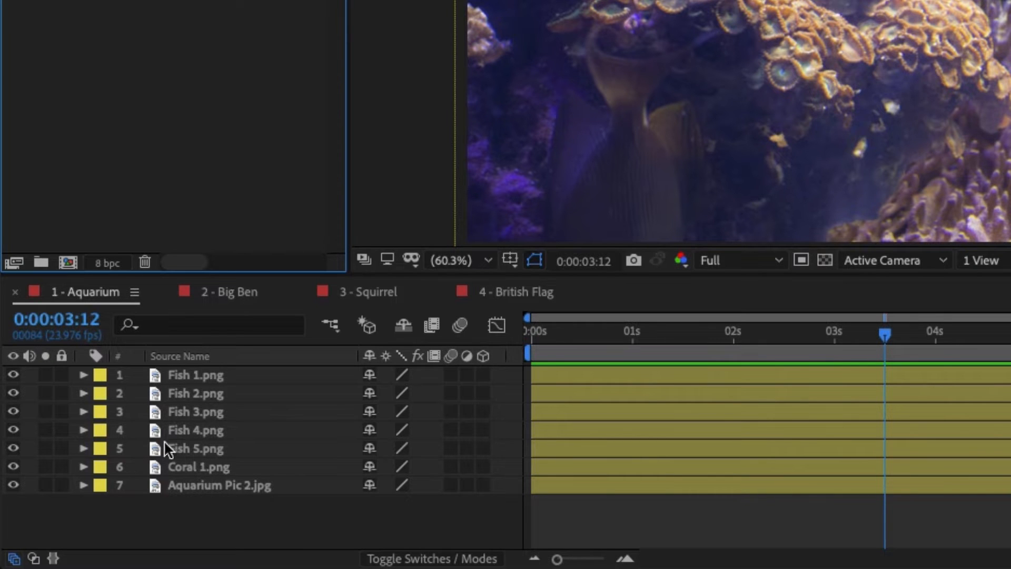
# Step: Select the Fish 1 to Fish 4 layers one at a time to identify each fish in the Aquarium composition
pyautogui.click(191, 381)
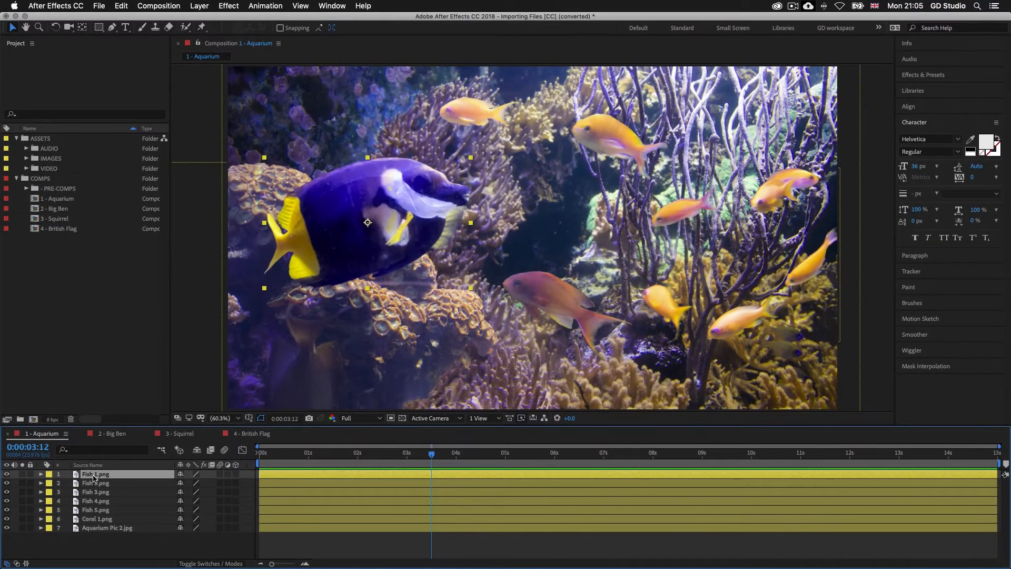
pyautogui.click(95, 484)
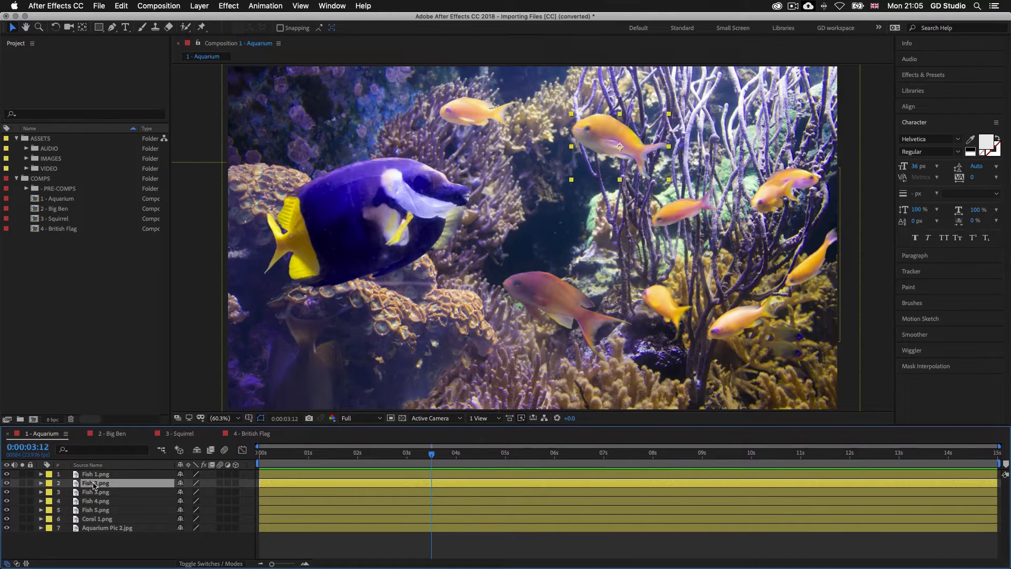
pyautogui.click(96, 493)
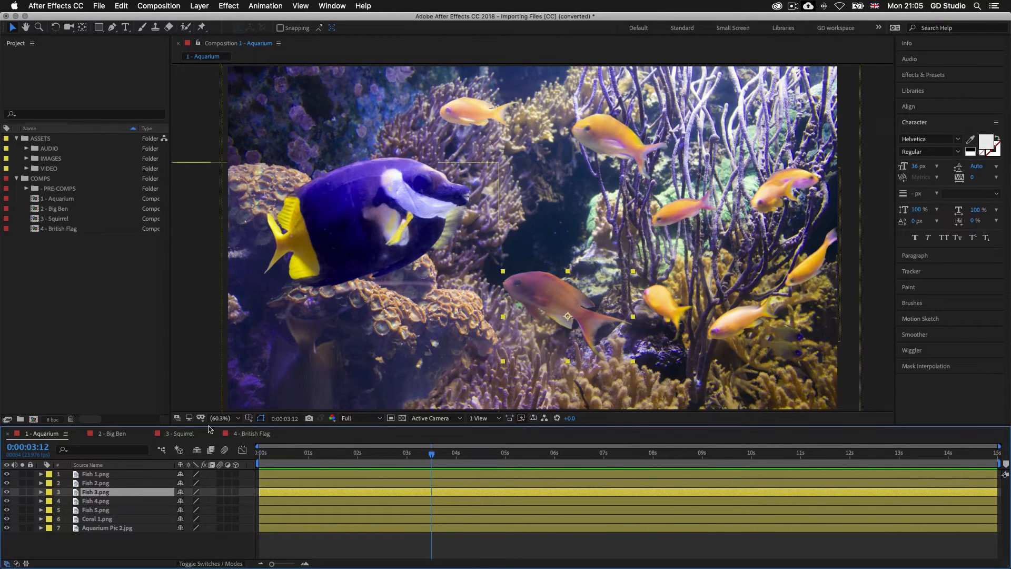
pyautogui.click(93, 501)
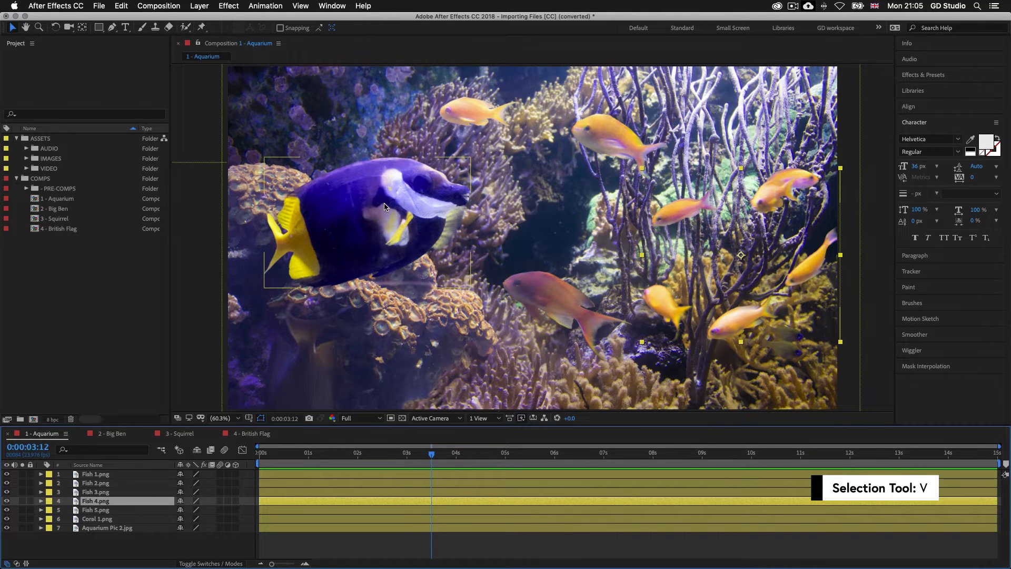
# Step: Reposition the five fish: lower Fish 1, raise Fish 3 and Fish 4, shift Fish 5 left and place Fish 2 near the bottom centre
pyautogui.moveTo(384, 206); pyautogui.dragTo(390, 265)
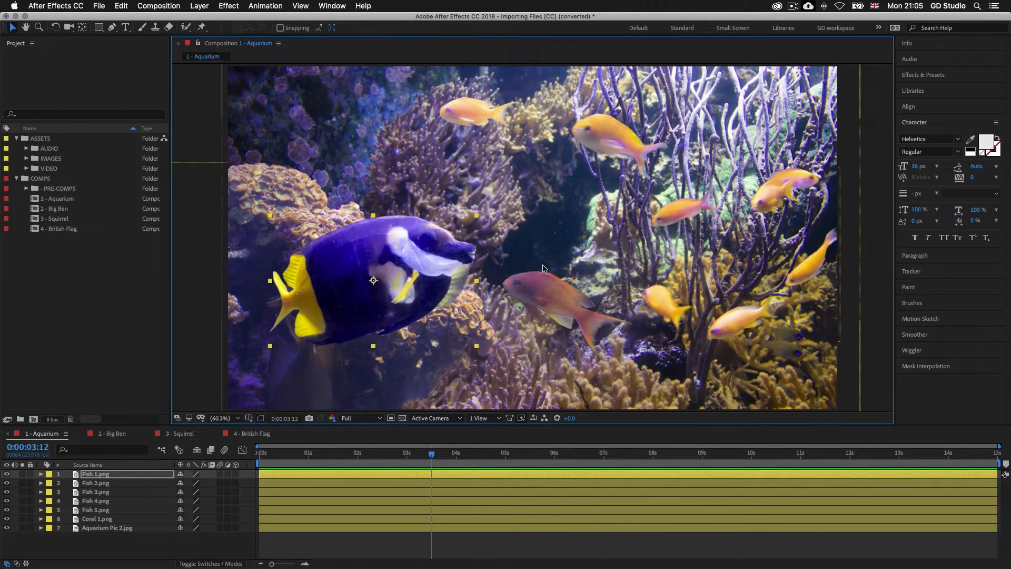
pyautogui.click(550, 292)
pyautogui.moveTo(492, 122); pyautogui.dragTo(393, 163)
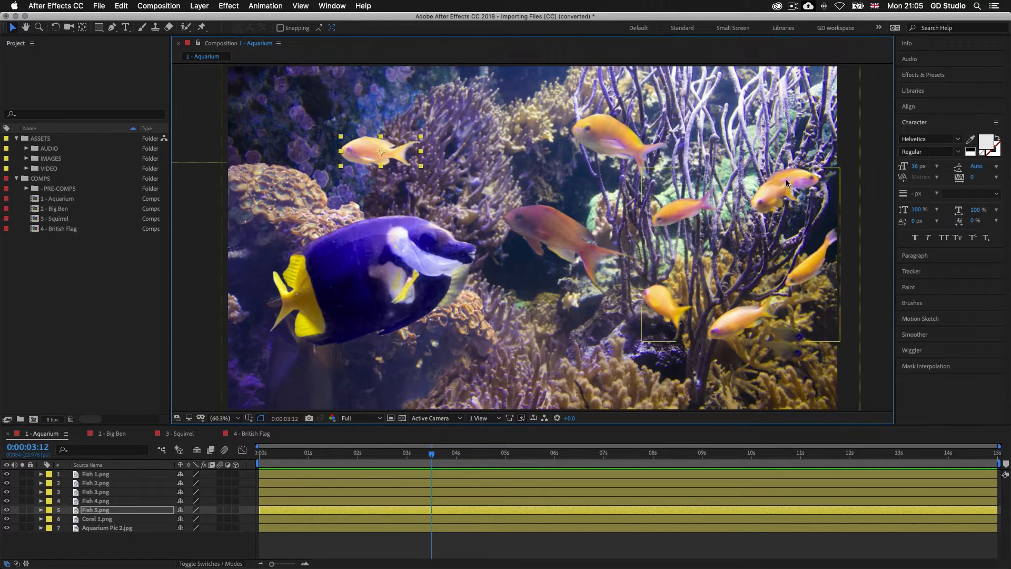
pyautogui.moveTo(622, 132); pyautogui.dragTo(548, 342)
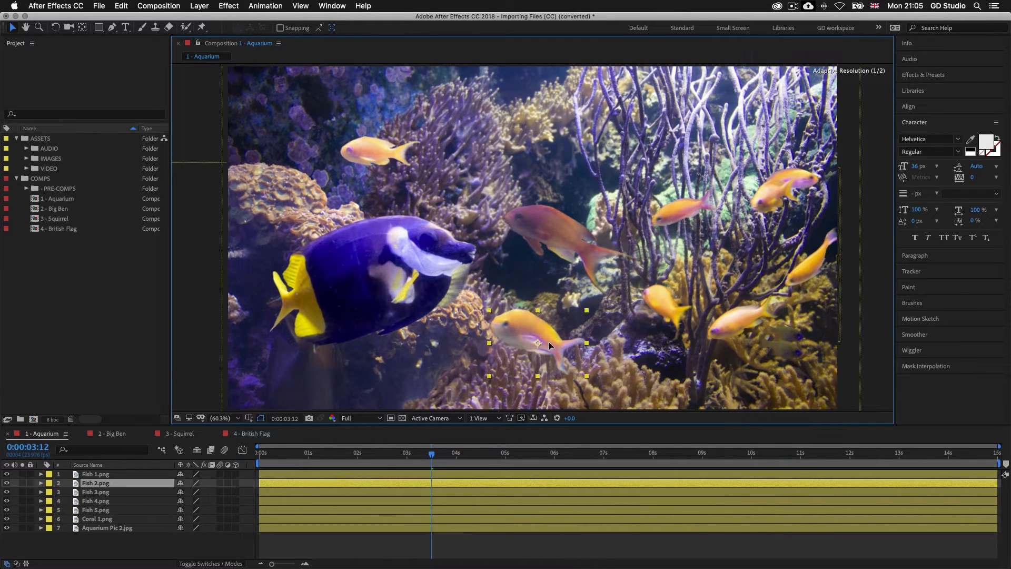
pyautogui.click(784, 310)
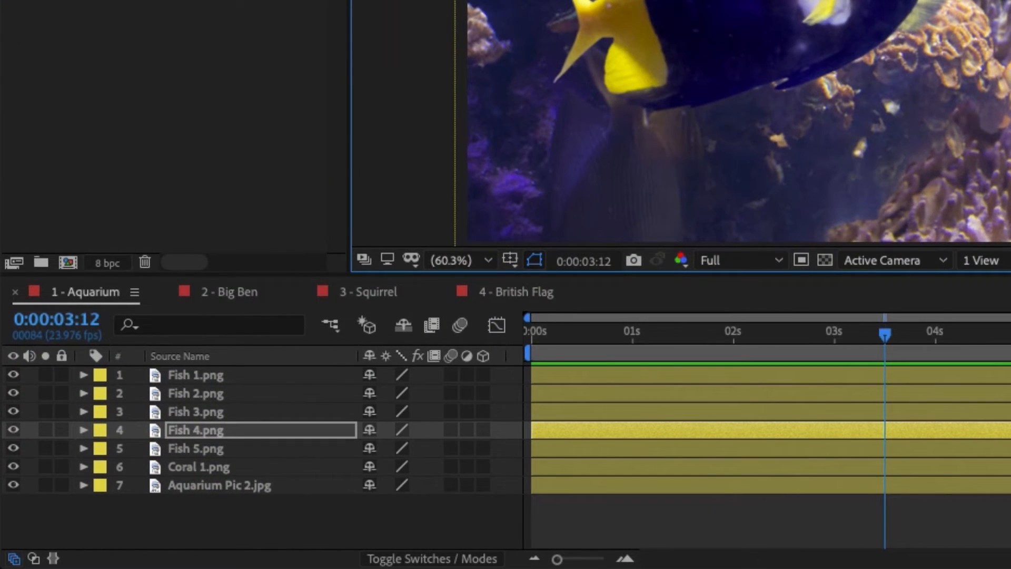
# Step: Hide the Fish 1 to Fish 5 layers and the Coral 1 layer, leaving only the Aquarium Pic 2 background showing
pyautogui.click(13, 375)
pyautogui.click(13, 393)
pyautogui.click(12, 412)
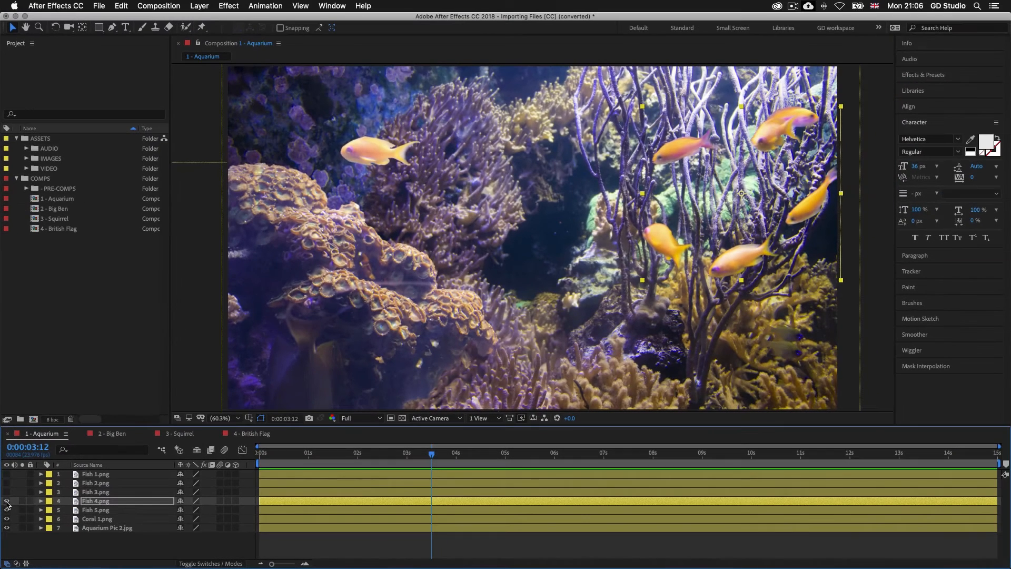
pyautogui.click(7, 501)
pyautogui.click(7, 509)
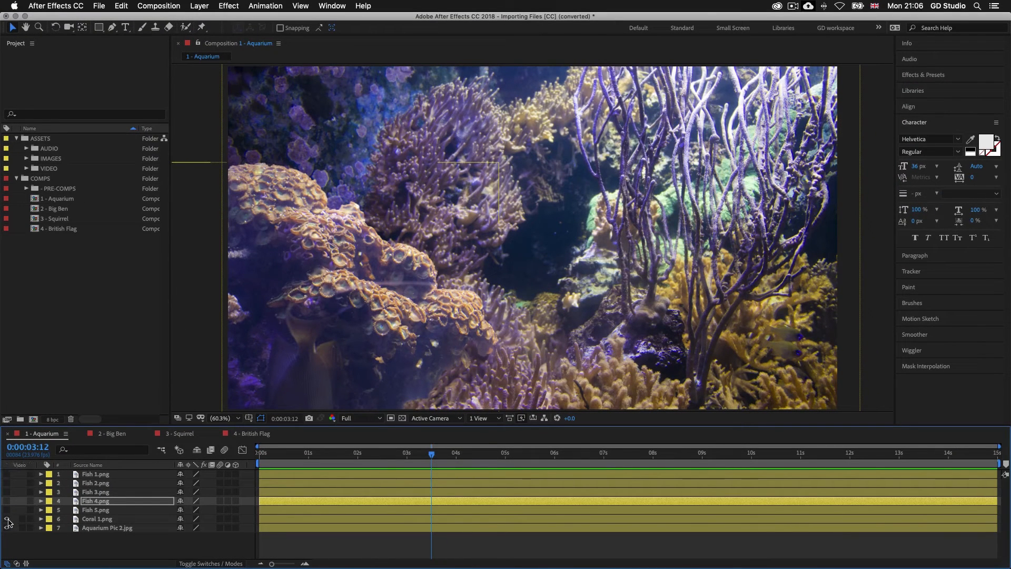
pyautogui.click(7, 519)
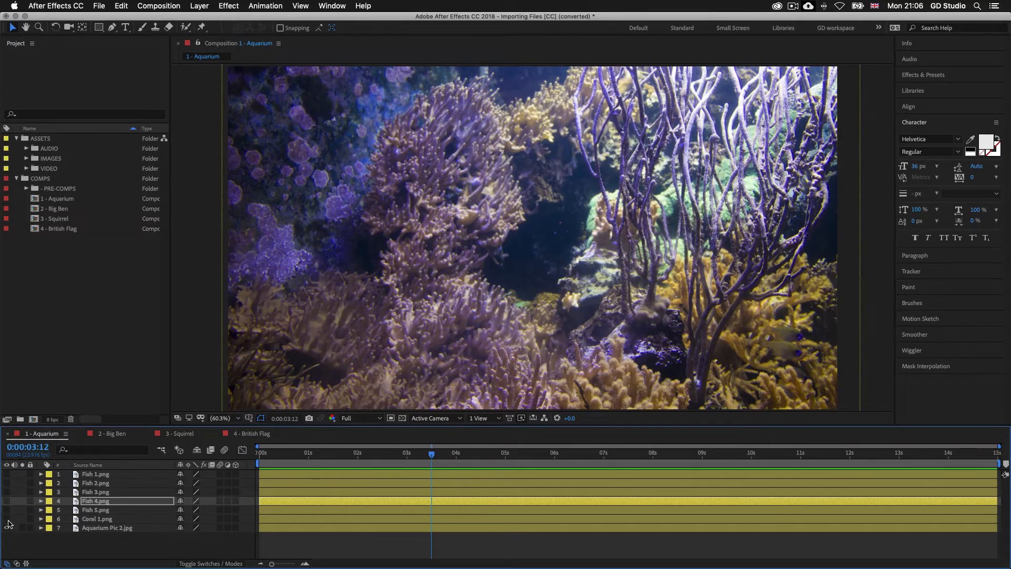
# Step: Turn the visibility of the Coral 1 layer and all five fish layers back on
pyautogui.click(7, 519)
pyautogui.click(7, 510)
pyautogui.click(7, 501)
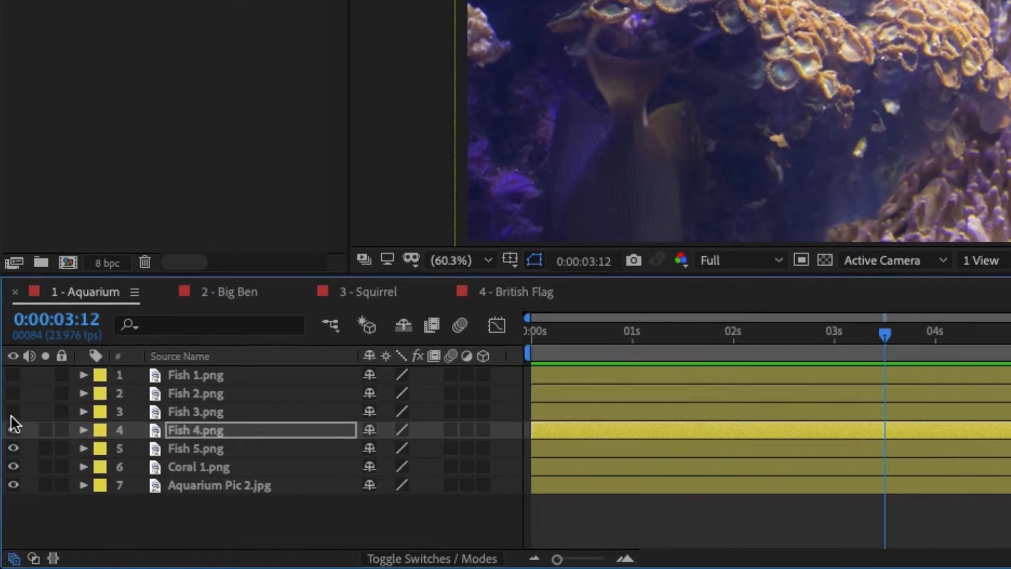
pyautogui.click(13, 412)
pyautogui.click(14, 394)
pyautogui.click(13, 375)
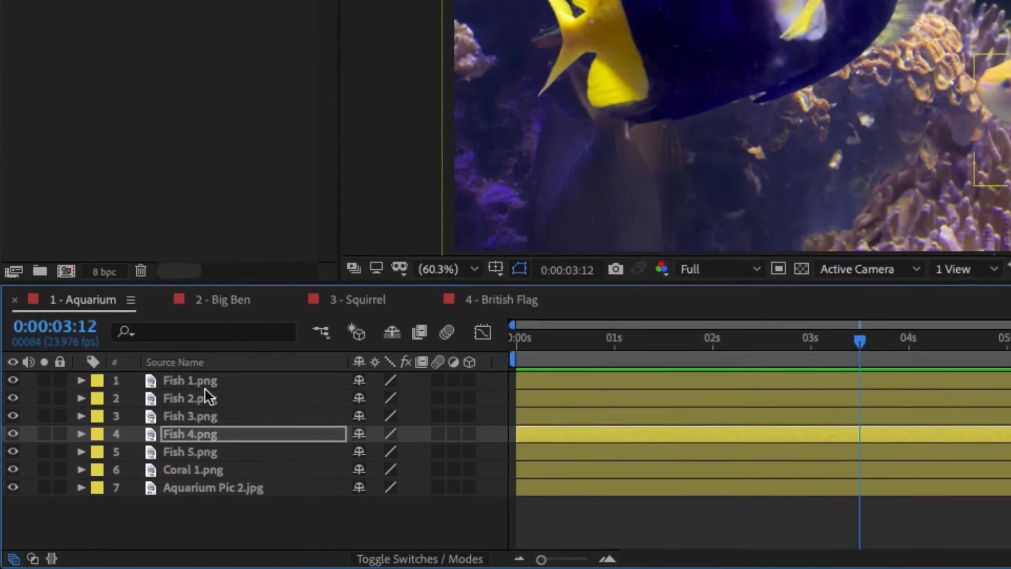
# Step: Reveal the Fish 2.png layer's source file in Finder
pyautogui.click(98, 481)
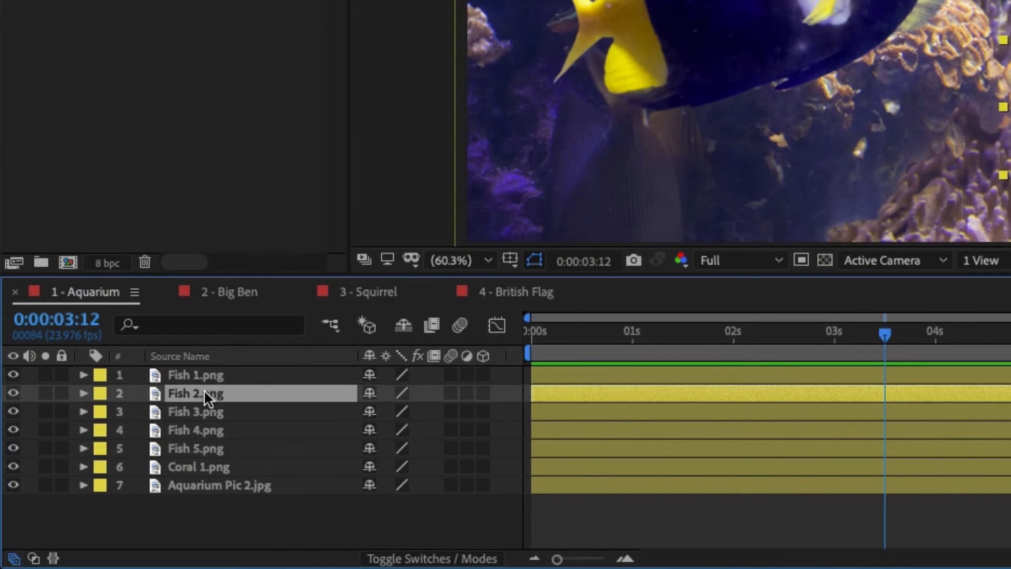
pyautogui.rightClick(204, 393)
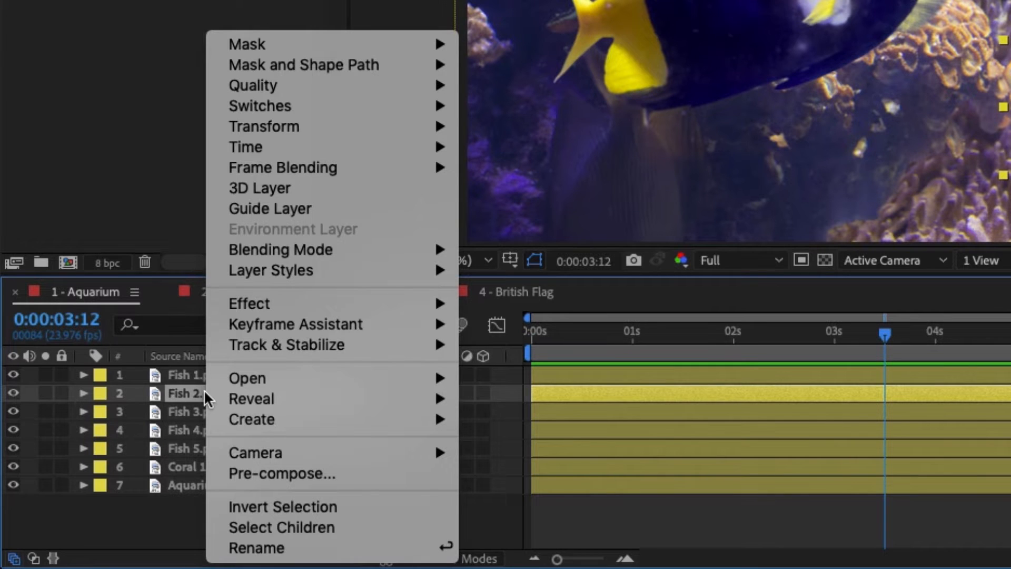
pyautogui.moveTo(244, 394)
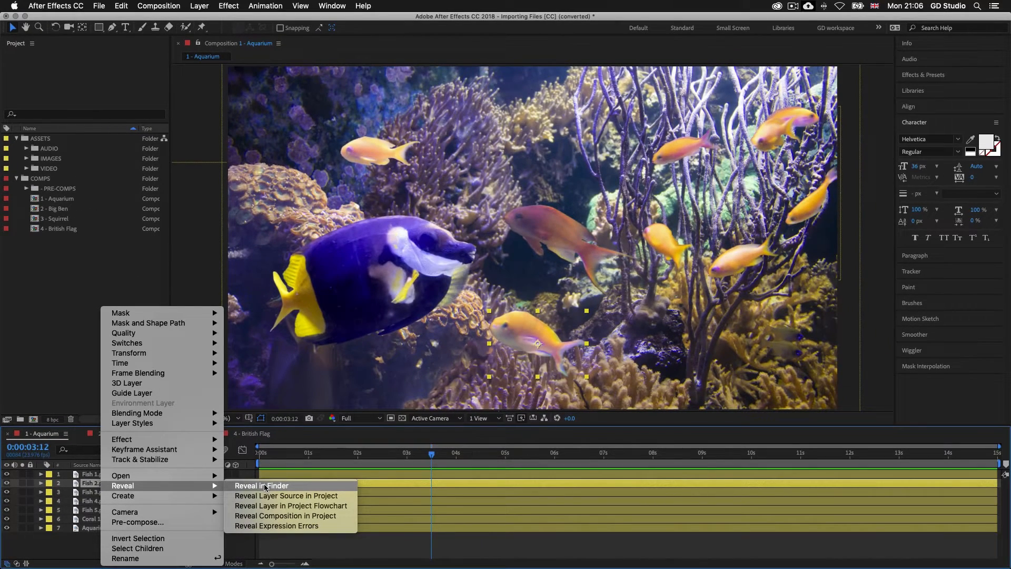
pyautogui.click(265, 487)
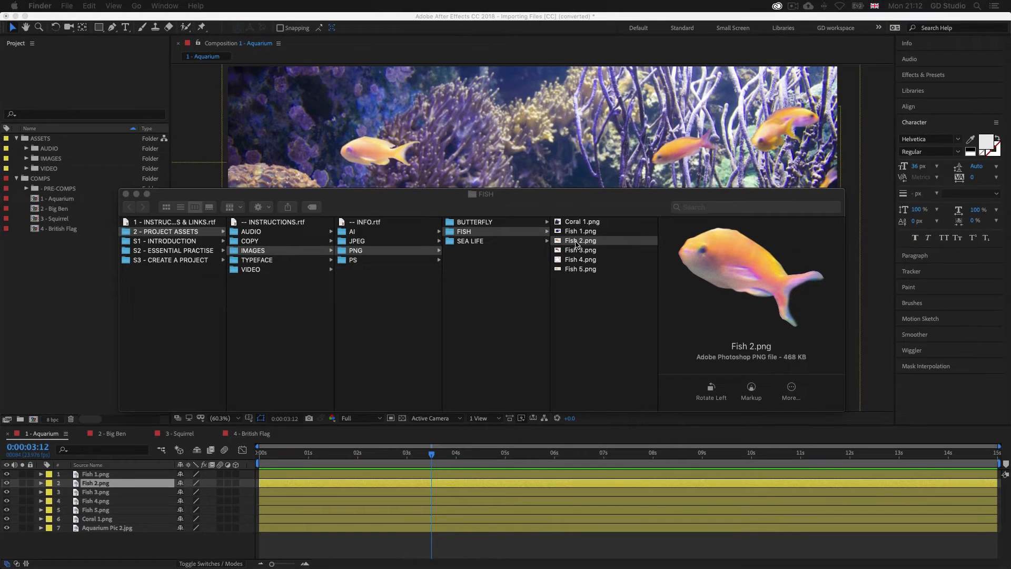
# Step: Open Fish 1.png and the remaining Fish and Coral 1 PNG files from the FISH folder in Photoshop
pyautogui.doubleClick(577, 231)
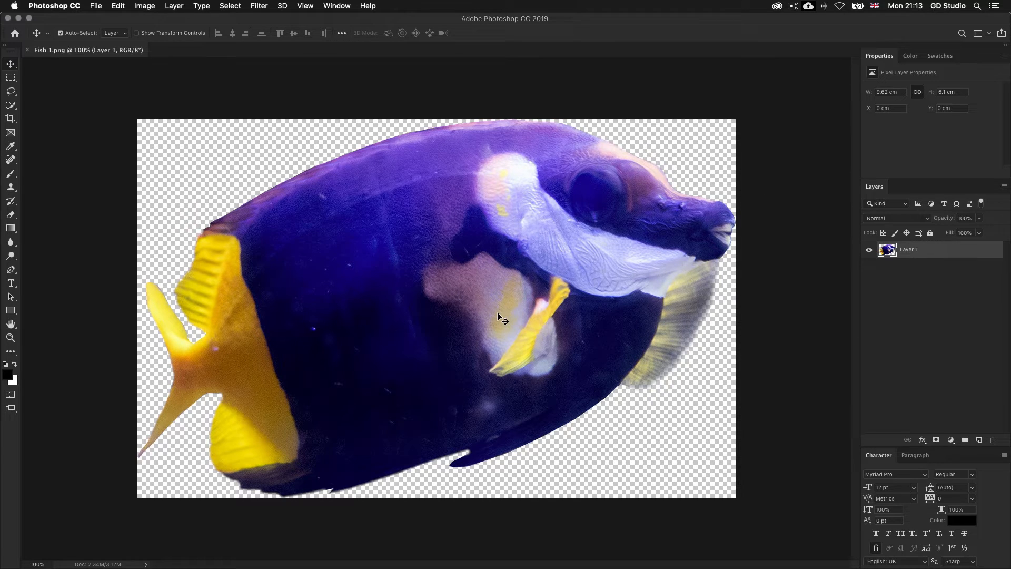
pyautogui.press('super+Tab')
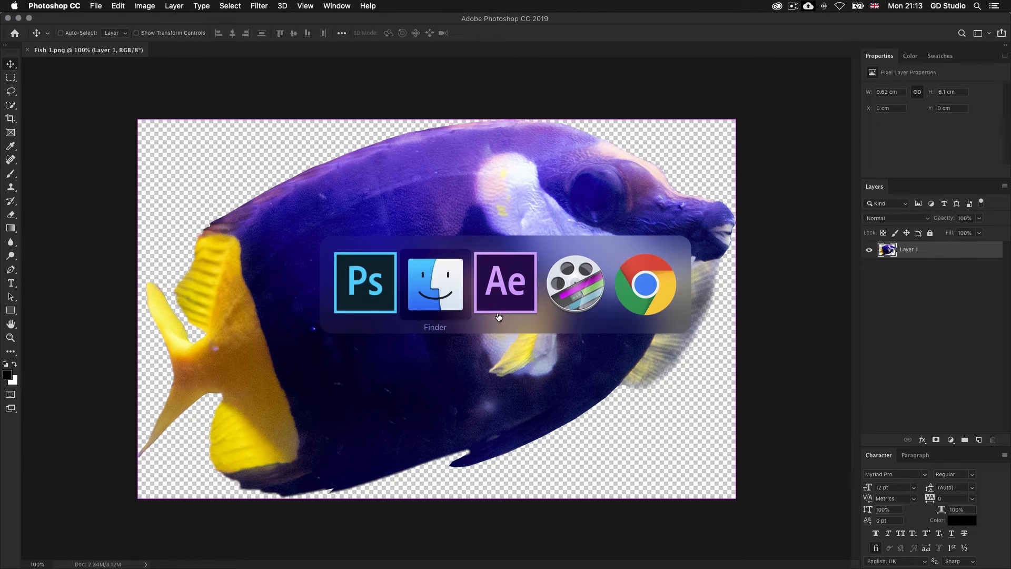
pyautogui.moveTo(604, 289); pyautogui.dragTo(582, 225)
pyautogui.doubleClick(582, 224)
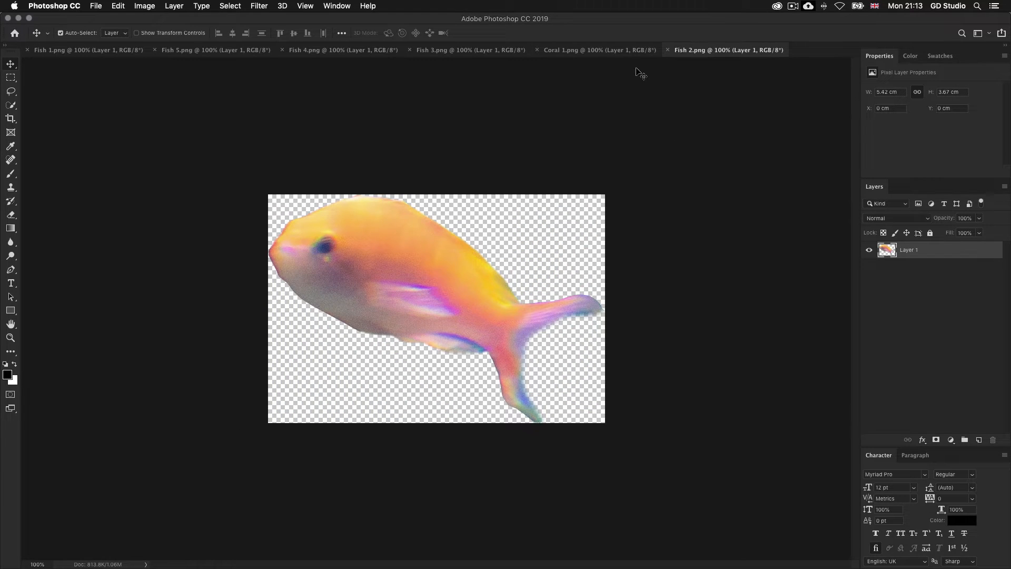
# Step: Look through the Coral 1, Fish 3, Fish 4 and Fish 5 images in Photoshop, and return to After Effects
pyautogui.click(622, 50)
pyautogui.click(497, 51)
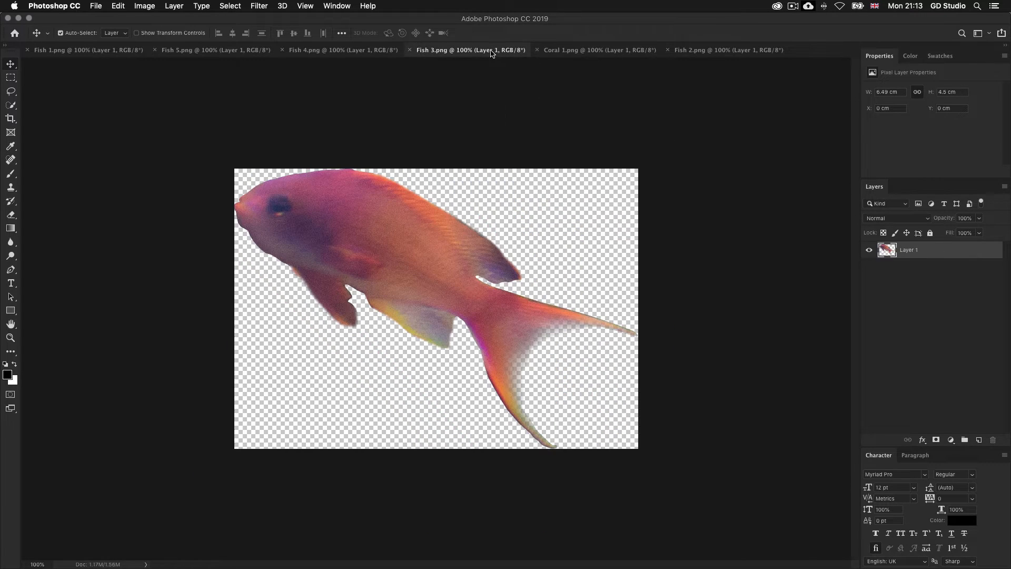
pyautogui.click(341, 51)
pyautogui.click(240, 50)
pyautogui.press('super+Tab')
pyautogui.press('super+Tab')
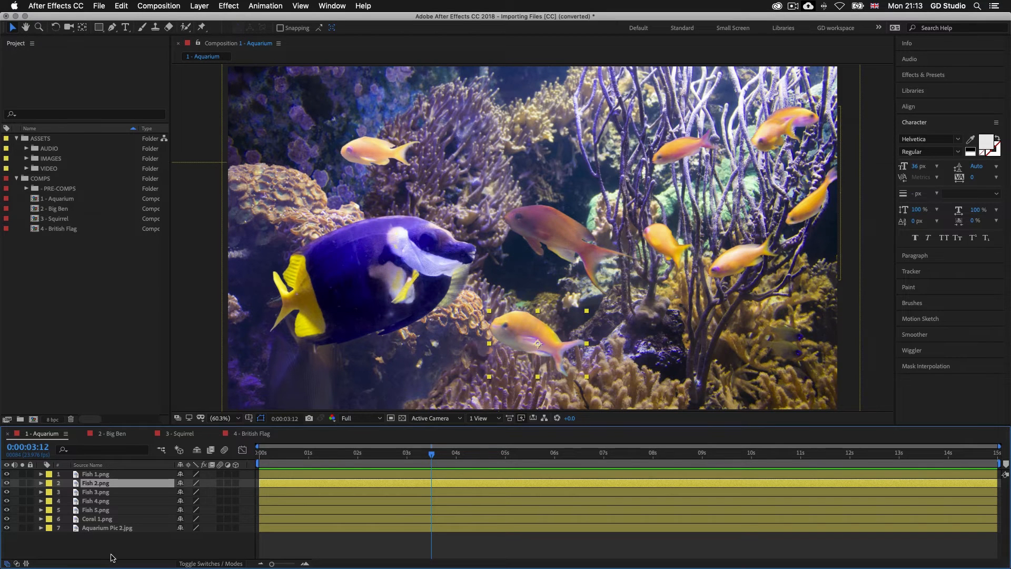
# Step: Open the Aquarium Pic 2.jpg layer's source image in Photoshop to examine it, and return to After Effects
pyautogui.click(113, 527)
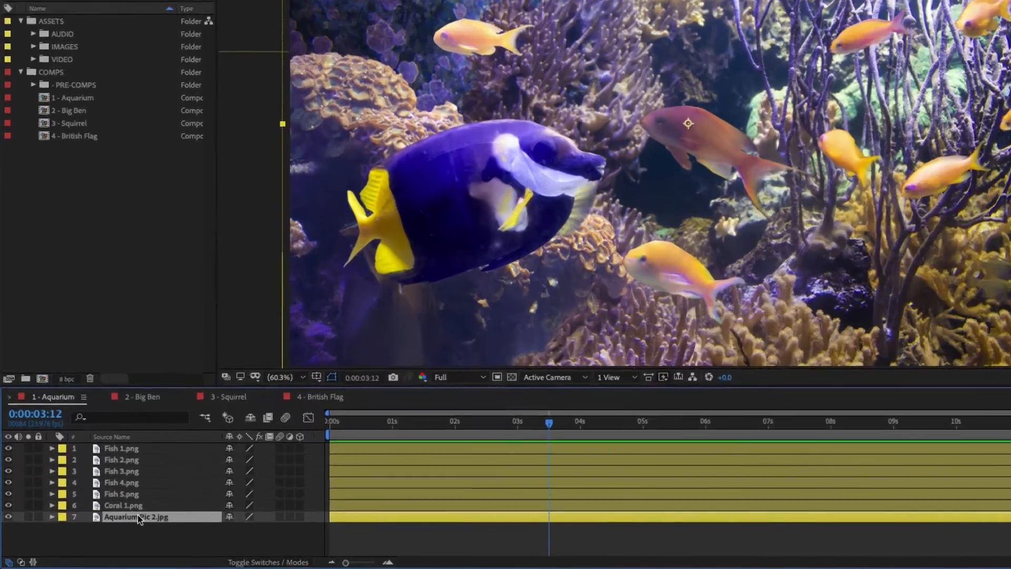
pyautogui.rightClick(112, 527)
pyautogui.moveTo(323, 399)
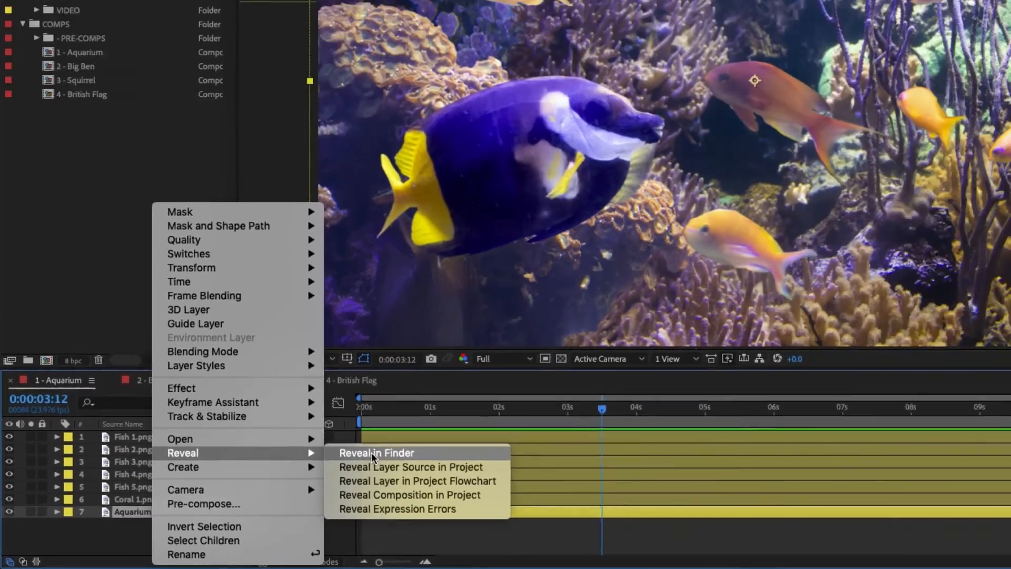
pyautogui.click(371, 453)
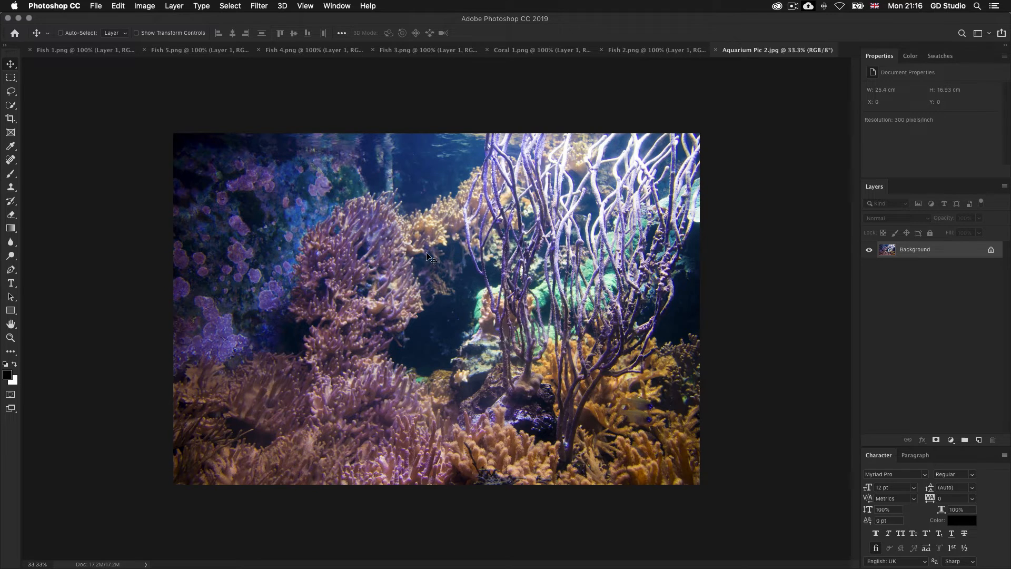
pyautogui.press('super+Tab')
pyautogui.press('super+Tab')
pyautogui.press('super+Tab')
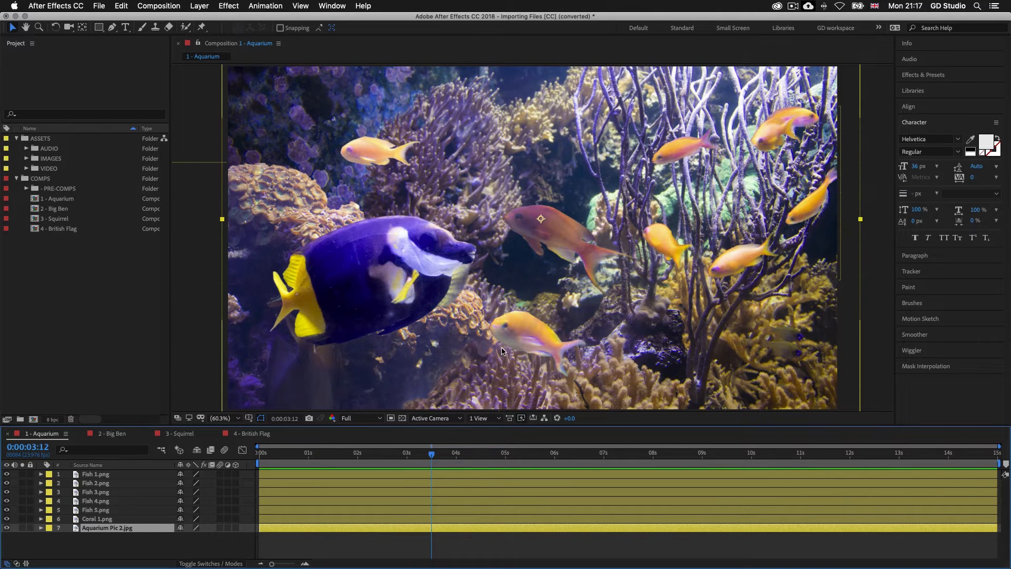
# Step: Select the five fish layers and the Coral 1 layer in turn to review the composition's separate PNG images
pyautogui.click(453, 475)
pyautogui.click(454, 483)
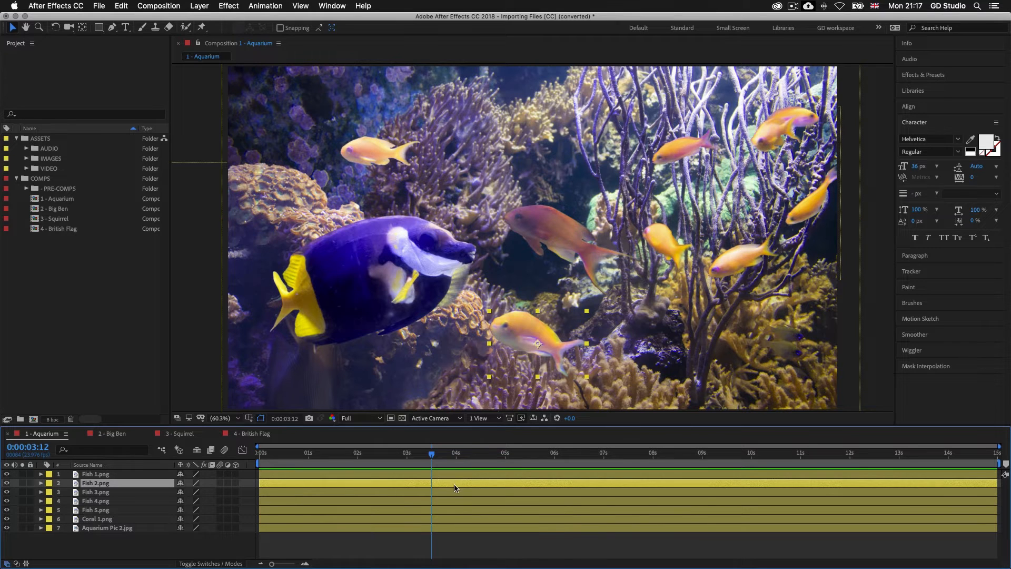
pyautogui.click(455, 492)
pyautogui.click(452, 501)
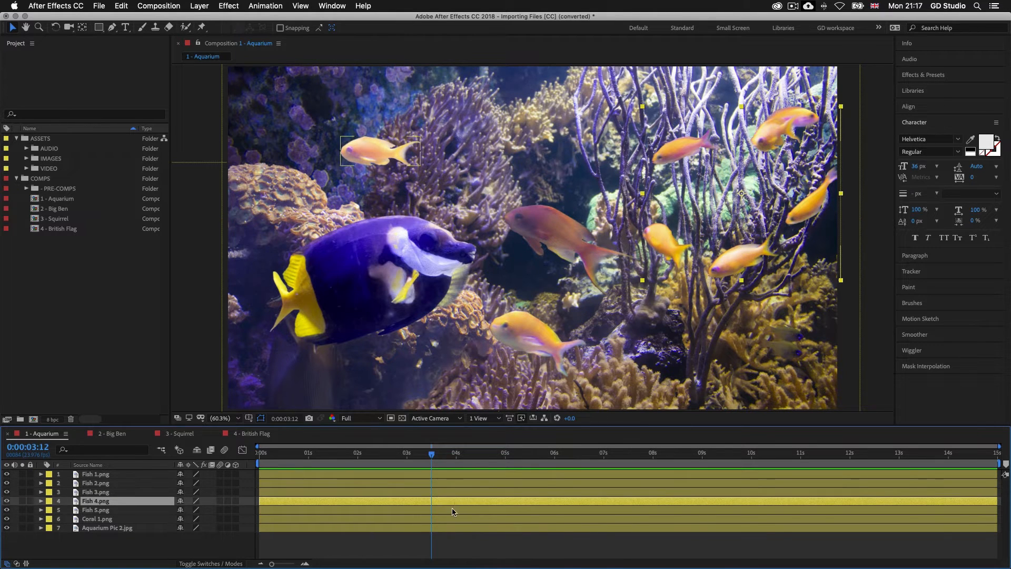
pyautogui.click(453, 510)
pyautogui.click(456, 519)
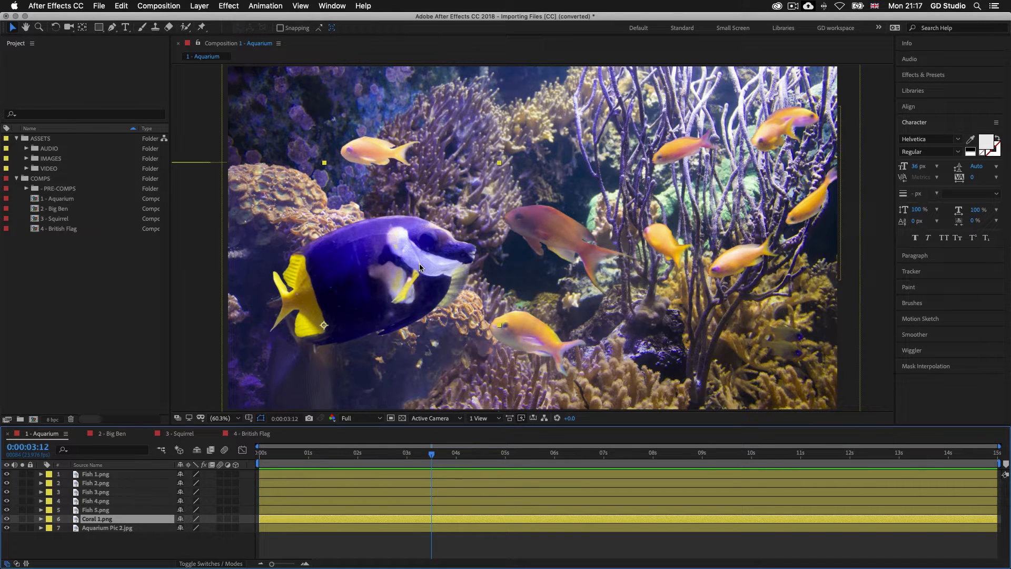
# Step: Open the 2 - Big Ben composition and select its Big Ben, building and cloud layers in turn to examine the Illustrator artwork
pyautogui.click(54, 209)
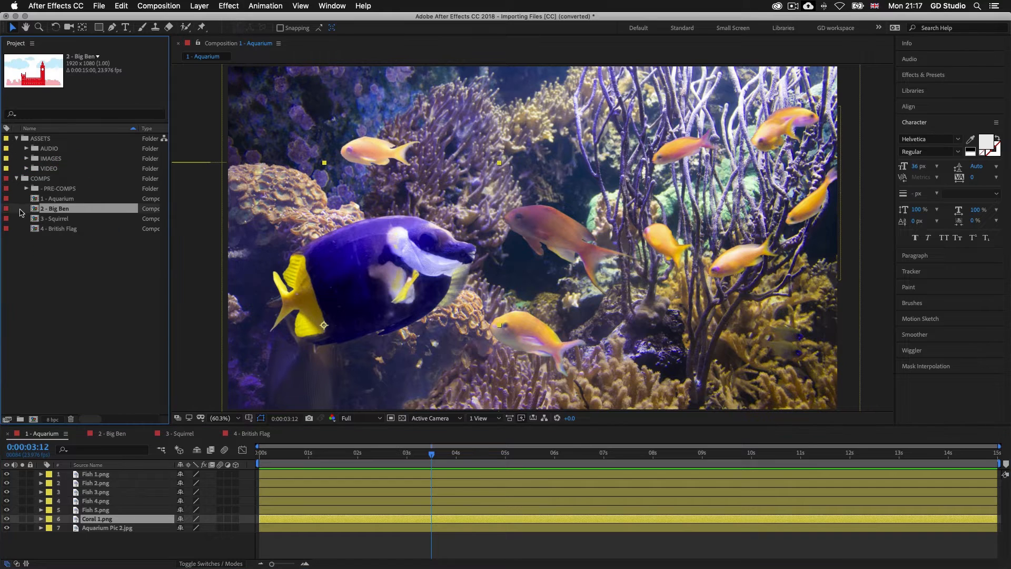
pyautogui.doubleClick(54, 210)
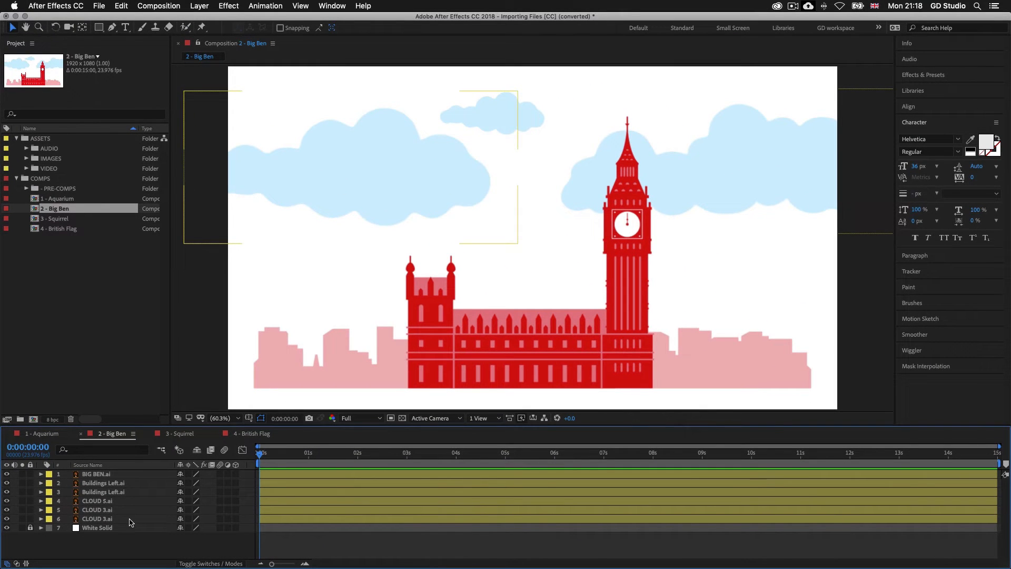
pyautogui.click(101, 476)
pyautogui.click(102, 483)
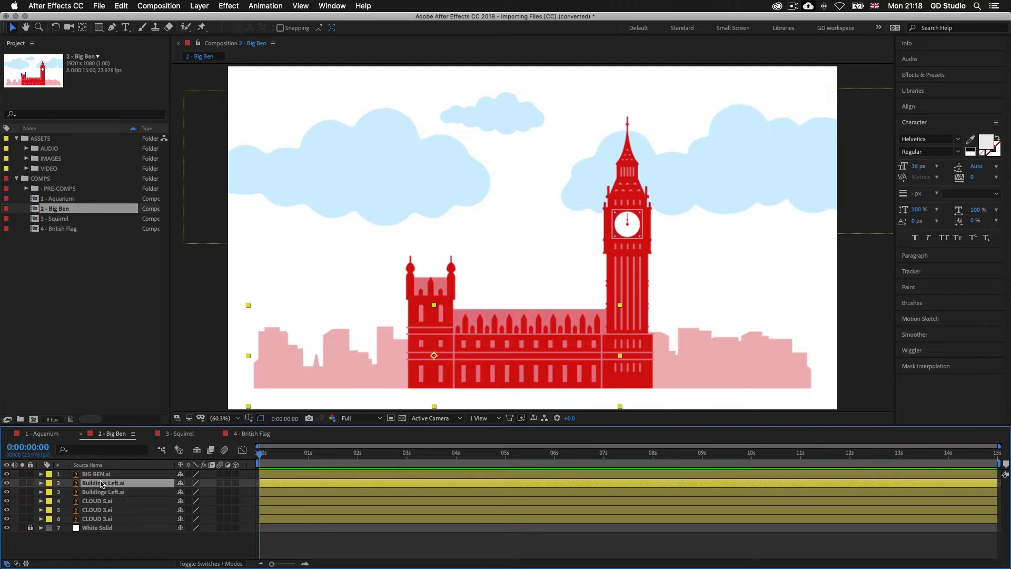
pyautogui.click(104, 493)
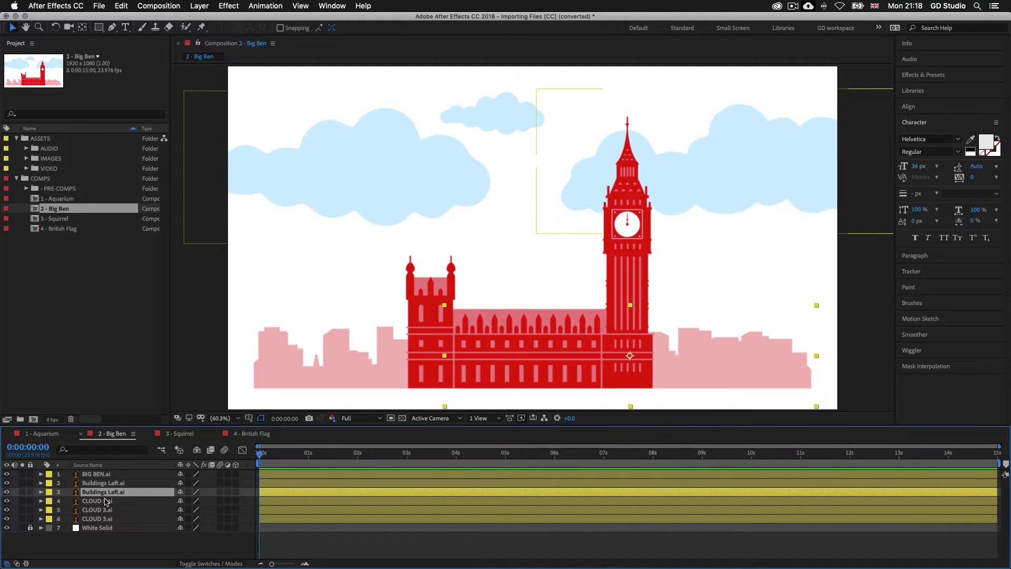
pyautogui.click(106, 501)
pyautogui.click(103, 510)
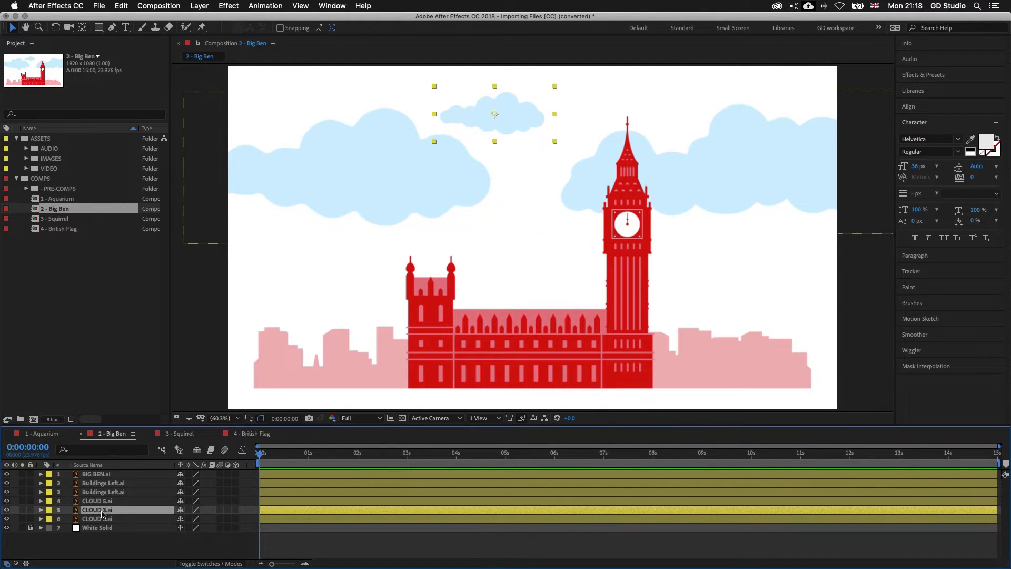
pyautogui.click(102, 520)
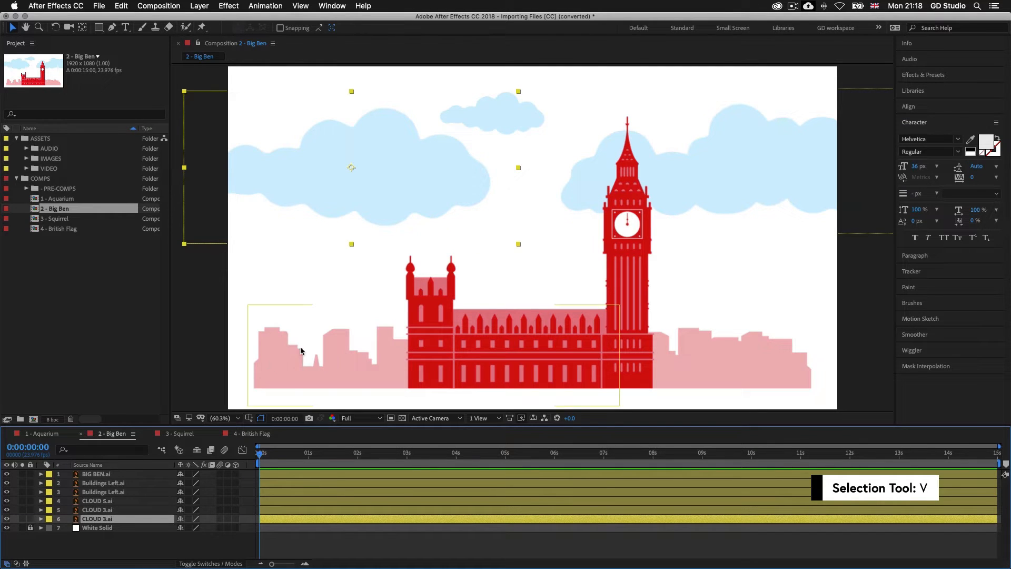
# Step: Move the large cloud on the left of the Big Ben artwork slightly down and to the left
pyautogui.moveTo(386, 207); pyautogui.dragTo(345, 251)
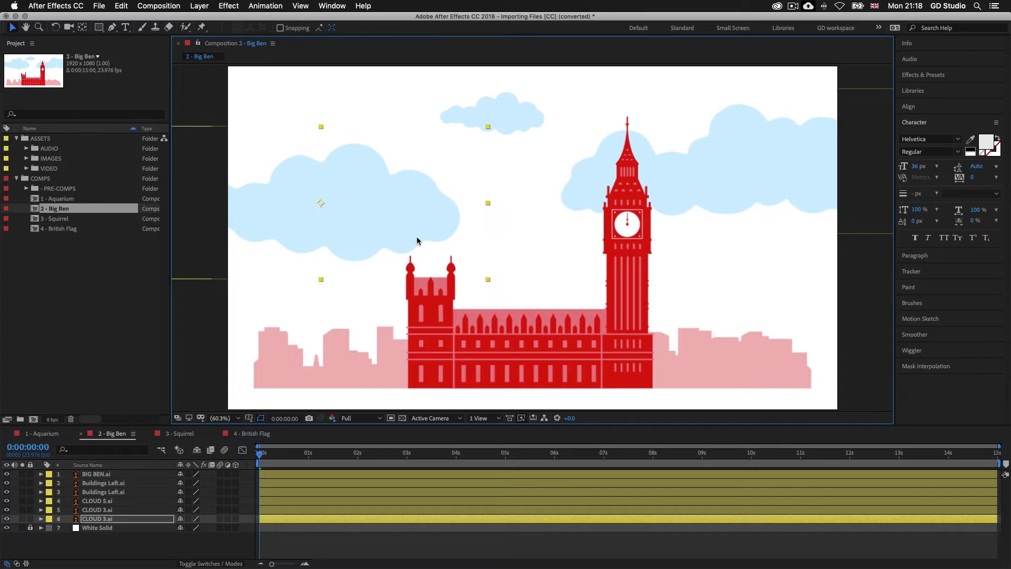
# Step: Try moving the large cloud behind the clock tower down, Big Ben up and left, and the background buildings beside it up and right
pyautogui.moveTo(795, 171); pyautogui.dragTo(794, 222)
pyautogui.moveTo(632, 311); pyautogui.dragTo(610, 258)
pyautogui.moveTo(713, 344); pyautogui.dragTo(752, 323)
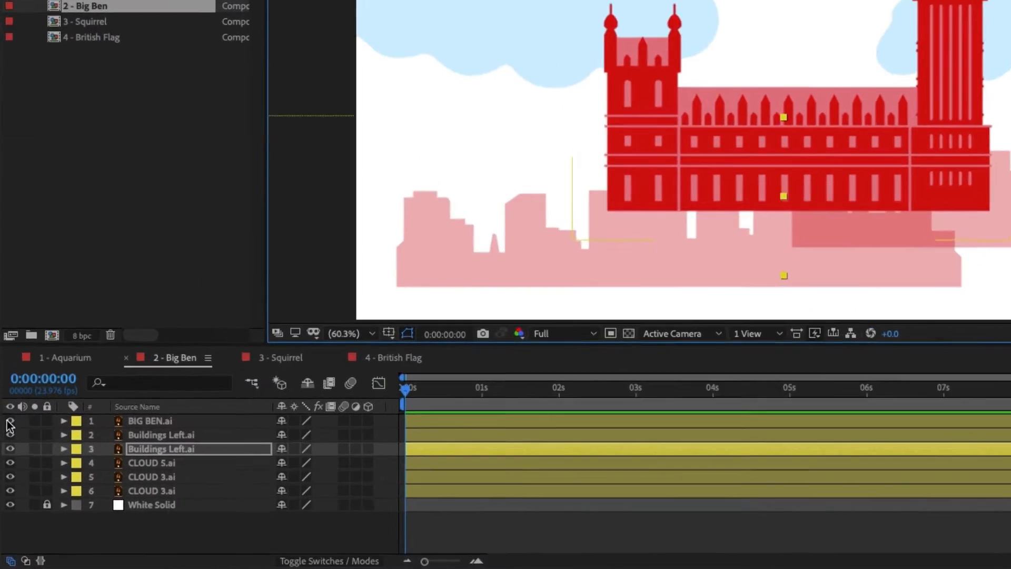
# Step: Hide all six Illustrator artwork layers above the White Solid, and make them visible again
pyautogui.moveTo(6, 473); pyautogui.dragTo(7, 483)
pyautogui.moveTo(15, 392); pyautogui.dragTo(11, 446)
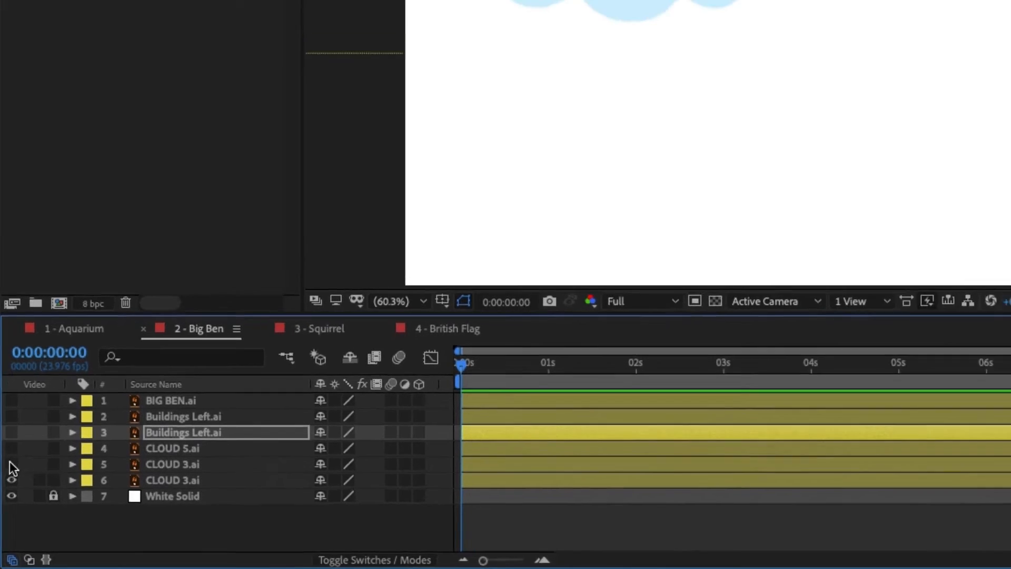
pyautogui.click(11, 479)
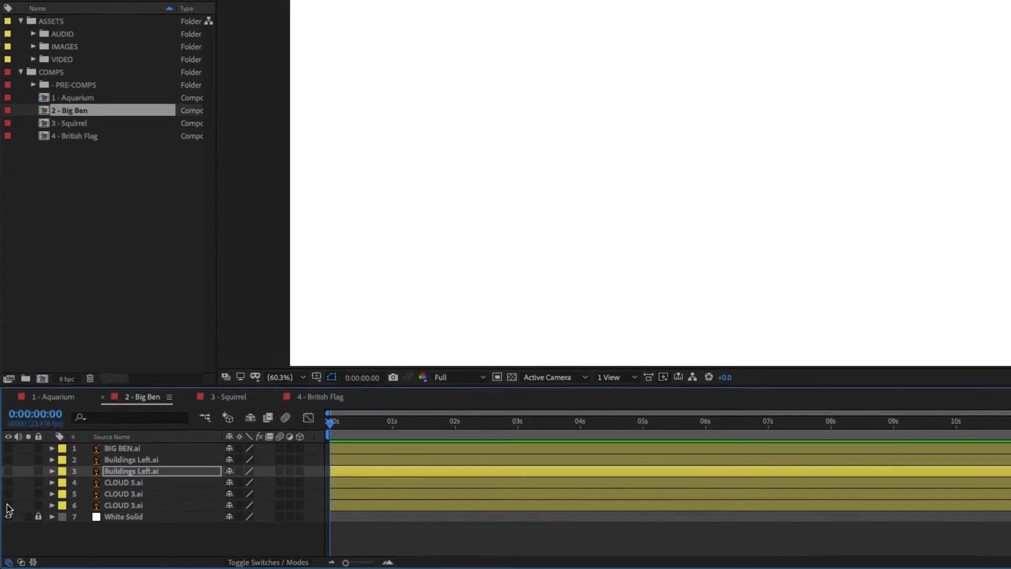
pyautogui.click(6, 519)
pyautogui.click(6, 510)
pyautogui.click(13, 430)
pyautogui.click(13, 411)
pyautogui.click(13, 394)
pyautogui.click(14, 375)
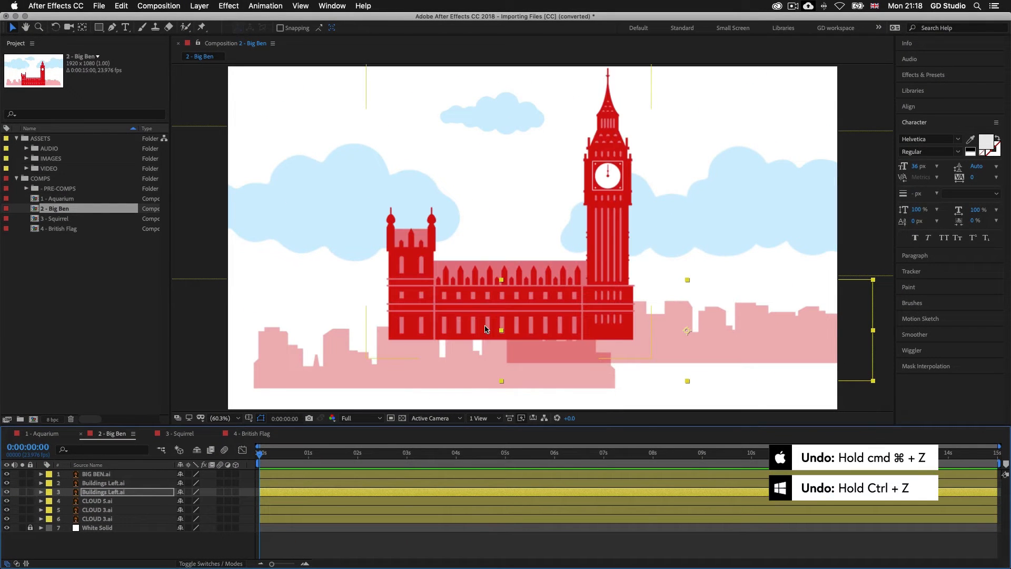
# Step: Step back and forth through the edit history, and undo the layer visibility and position changes to restore the original Big Ben layout
pyautogui.press('super+z')
pyautogui.press('super+z')
pyautogui.press('super+z')
pyautogui.press('super+z')
pyautogui.press('super+z')
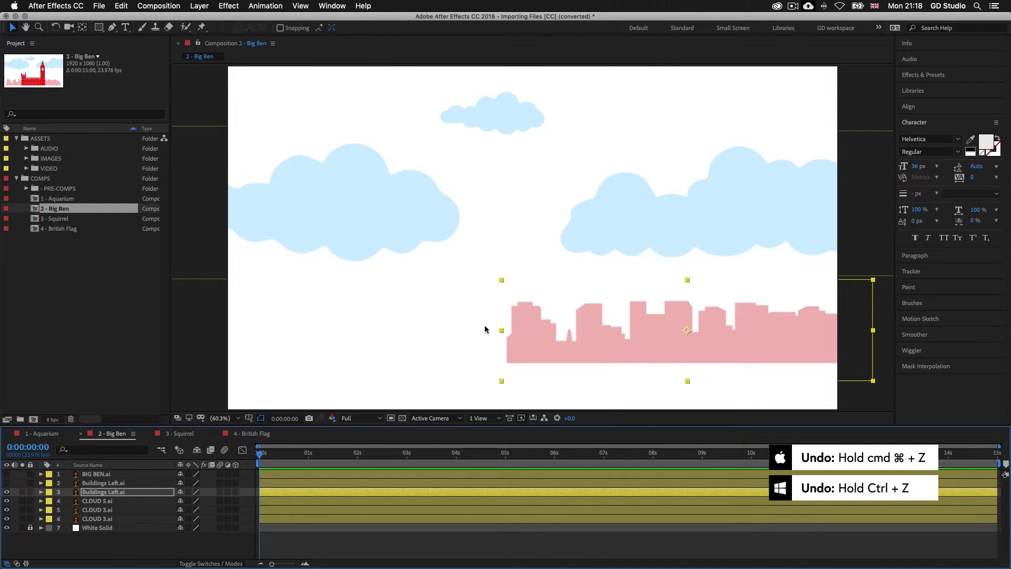
pyautogui.press('super+z')
pyautogui.press('super+shift+z')
pyautogui.press('super+shift+z')
pyautogui.press('super+shift+z')
pyautogui.press('super+shift+z')
pyautogui.press('super+shift+z')
pyautogui.press('super+shift+z')
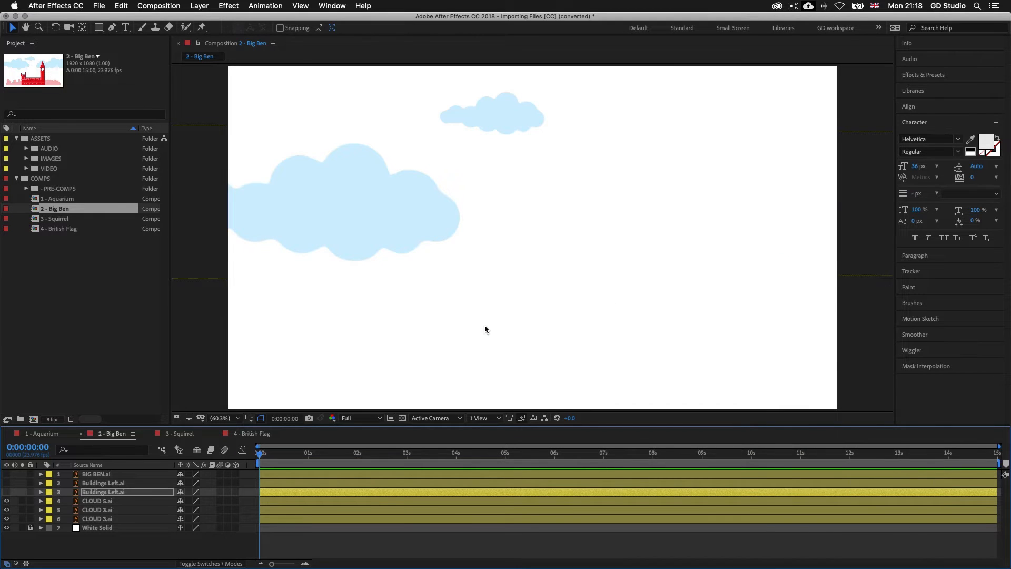
pyautogui.press('super+shift+z')
pyautogui.press('super+shift+z')
pyautogui.press('super+shift+z')
pyautogui.press('super+shift+z')
pyautogui.press('super+shift+z')
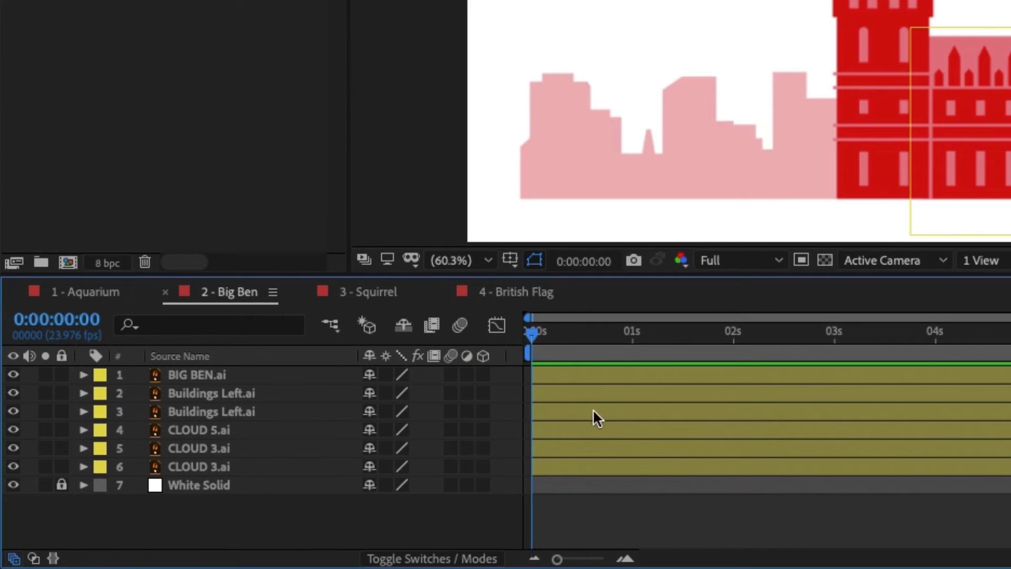
# Step: Reveal the BIG BEN.ai layer's source file in Finder and open Big Ben.ai in Illustrator
pyautogui.click(204, 372)
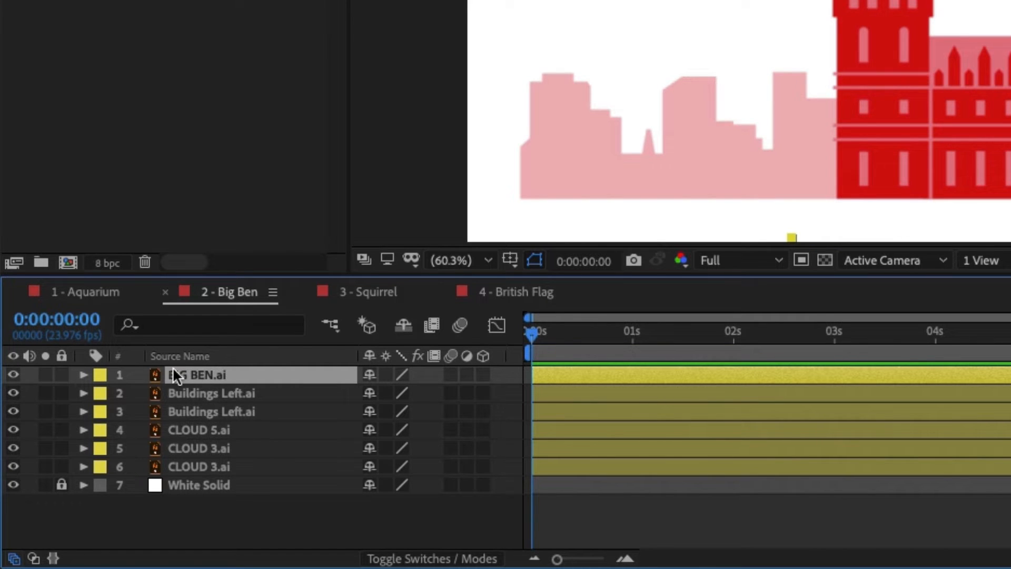
pyautogui.rightClick(187, 372)
pyautogui.moveTo(270, 403)
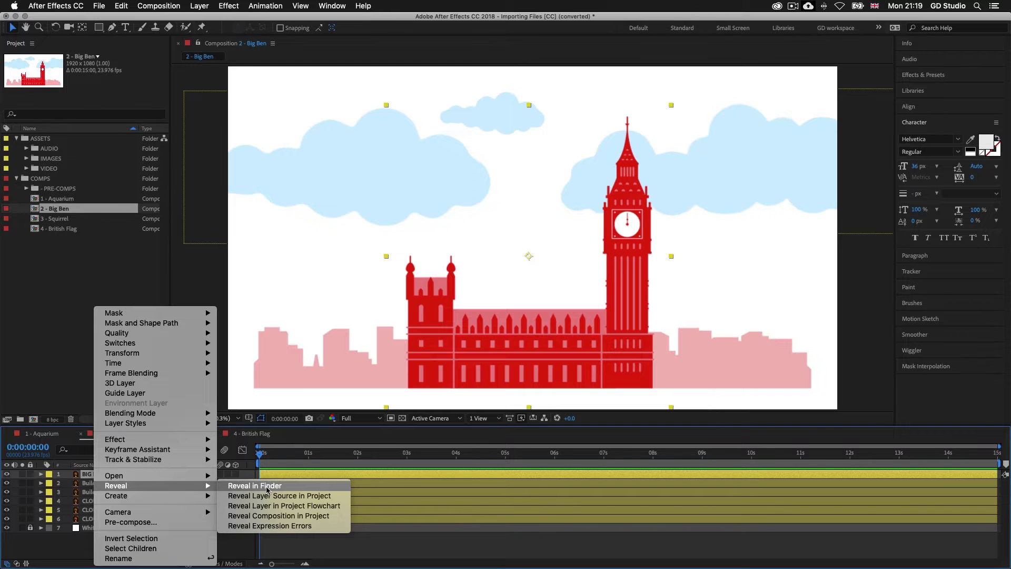
pyautogui.click(267, 486)
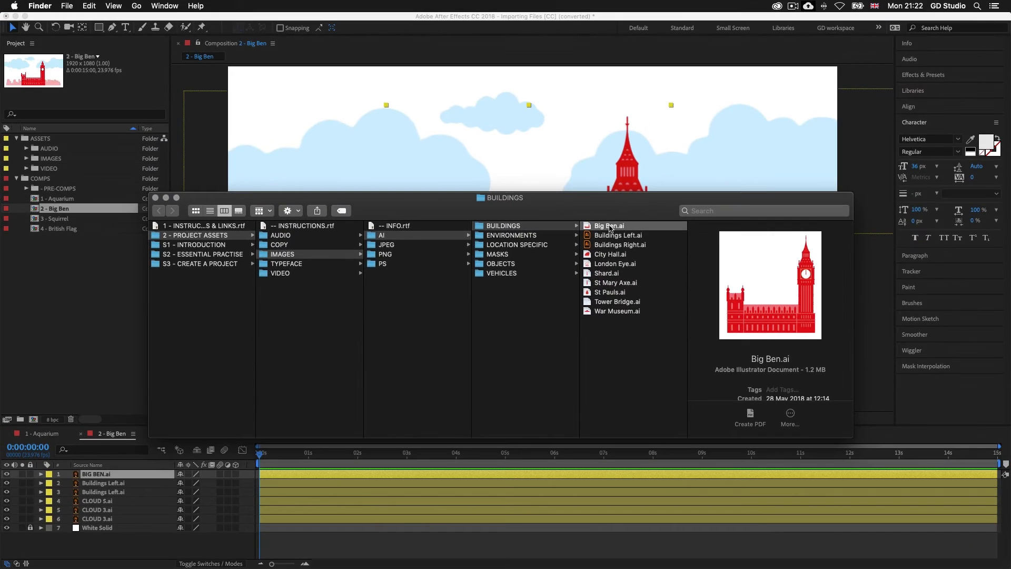
pyautogui.doubleClick(667, 191)
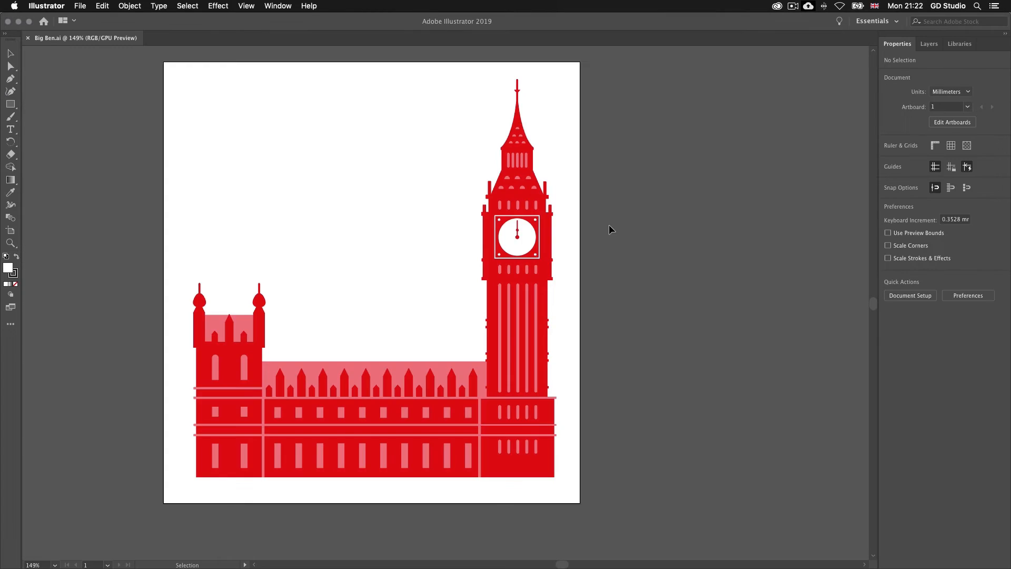
# Step: Select the roof, window details, clock centre and tower shapes in turn to examine the separate vector parts of the Big Ben artwork
pyautogui.press('space')
pyautogui.moveTo(423, 227); pyautogui.dragTo(478, 248)
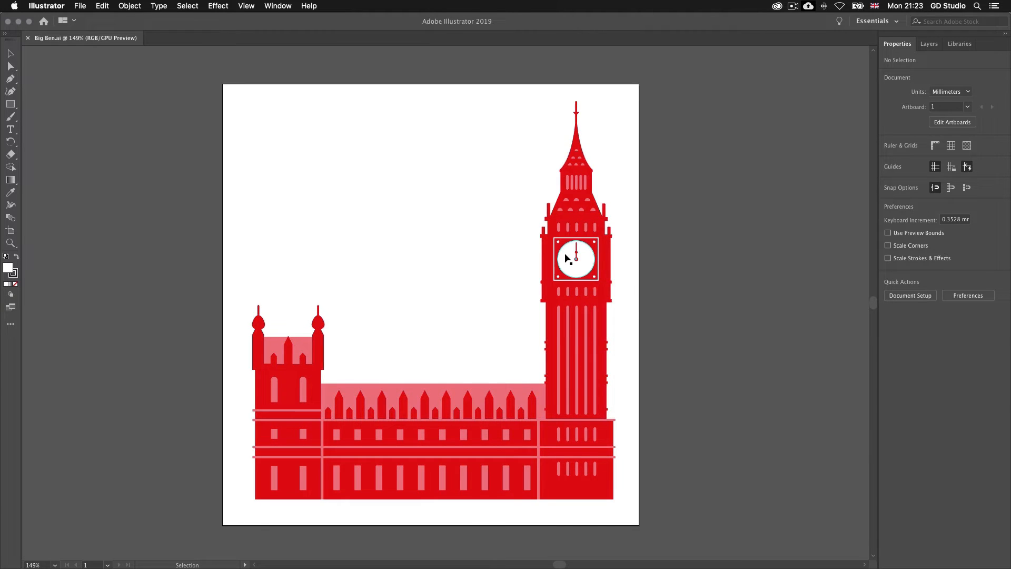
pyautogui.click(468, 401)
pyautogui.click(479, 458)
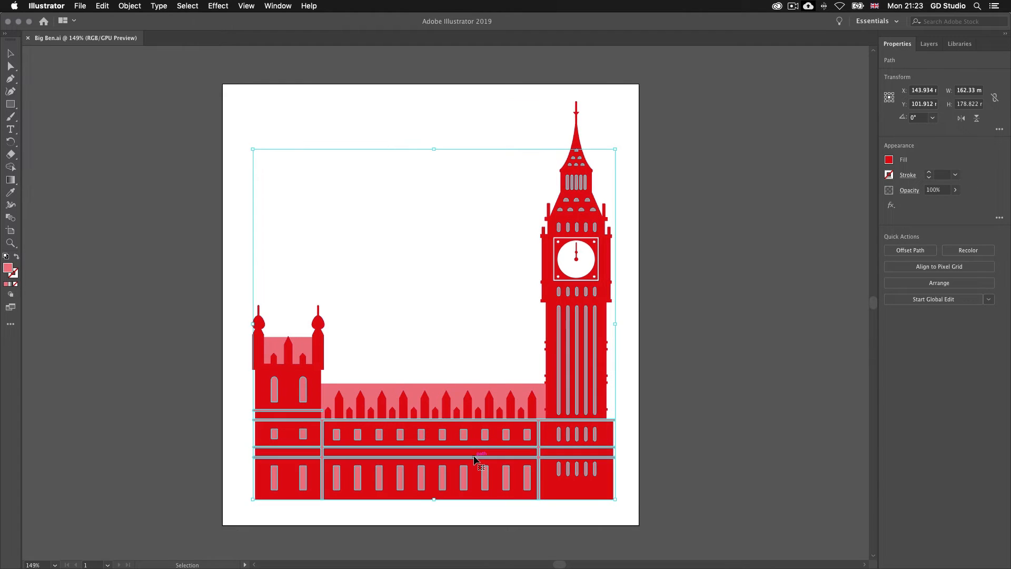
pyautogui.click(576, 258)
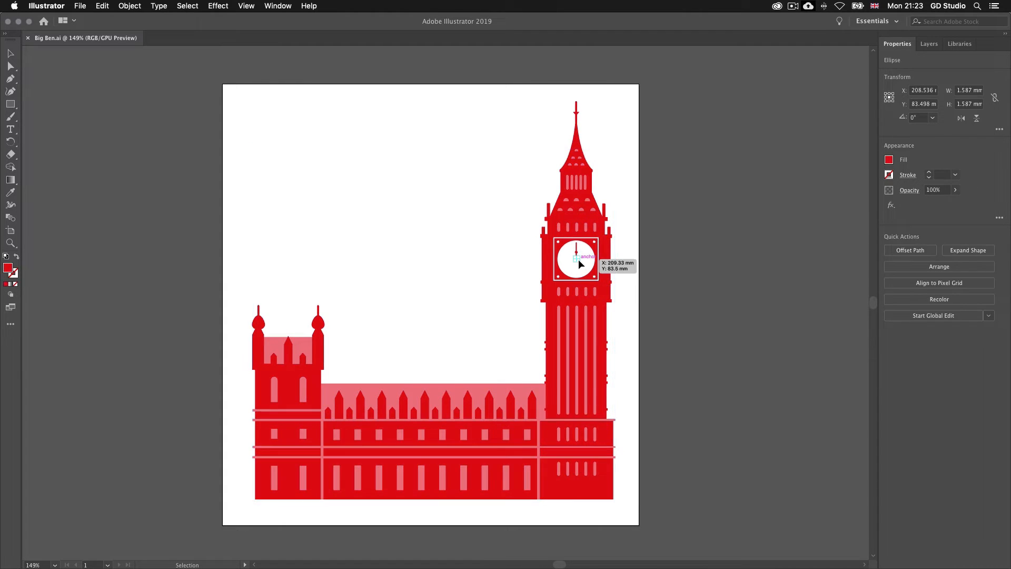
pyautogui.click(319, 325)
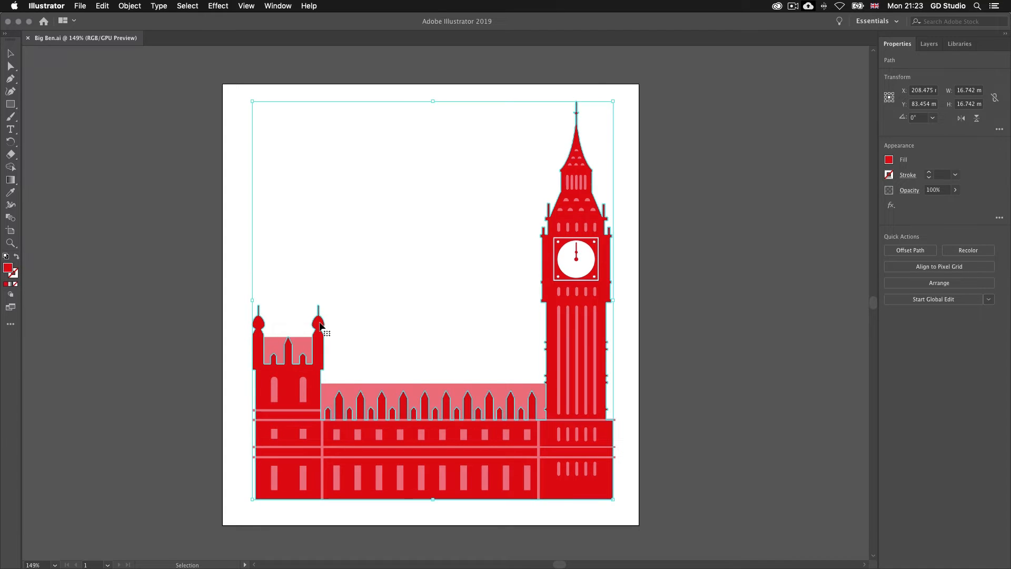
pyautogui.click(277, 383)
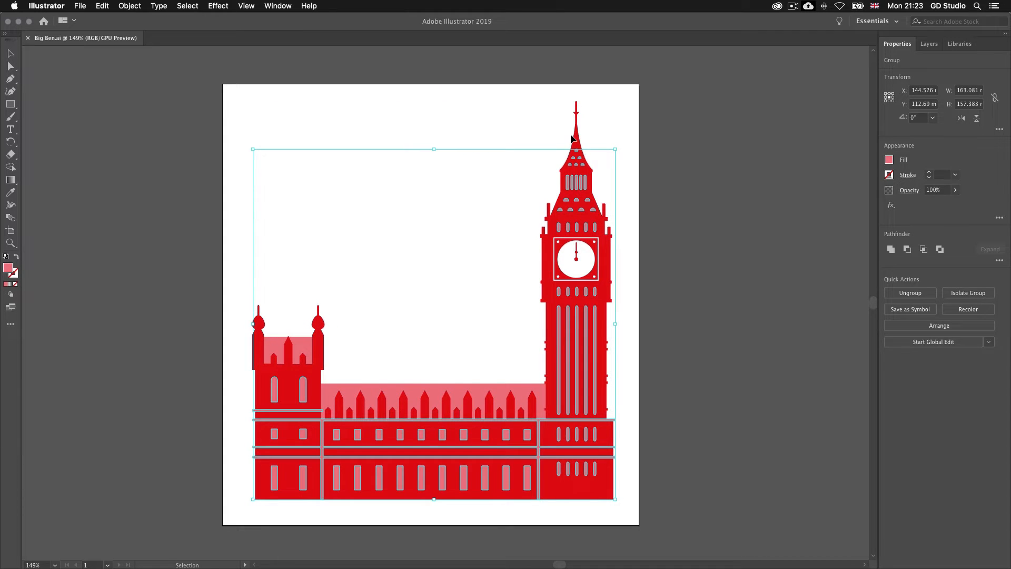
pyautogui.click(494, 124)
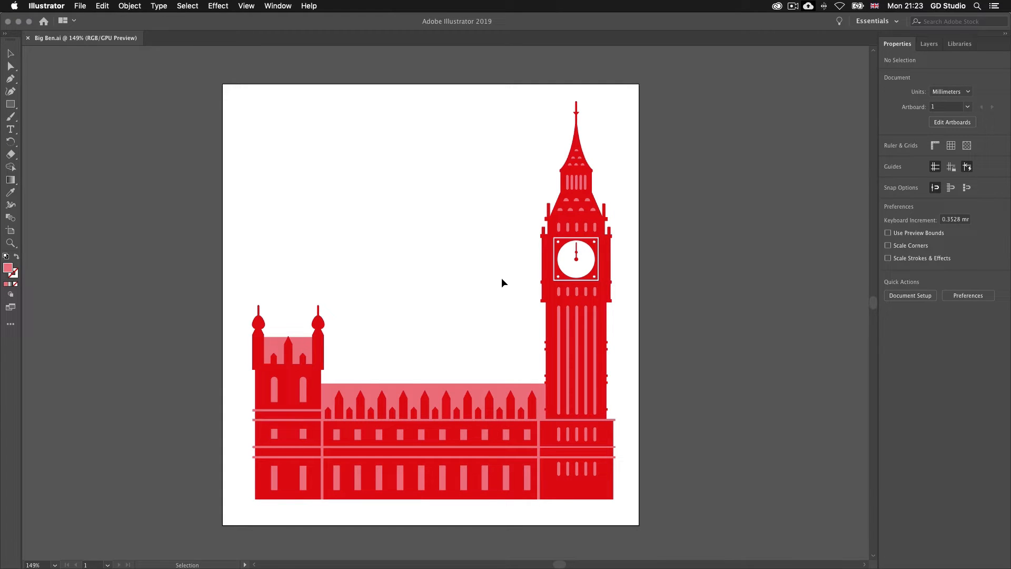
# Step: Switch back to After Effects and deselect the BIG BEN.ai layer
pyautogui.press('super+Tab')
pyautogui.press('super+Tab')
pyautogui.press('super+Tab')
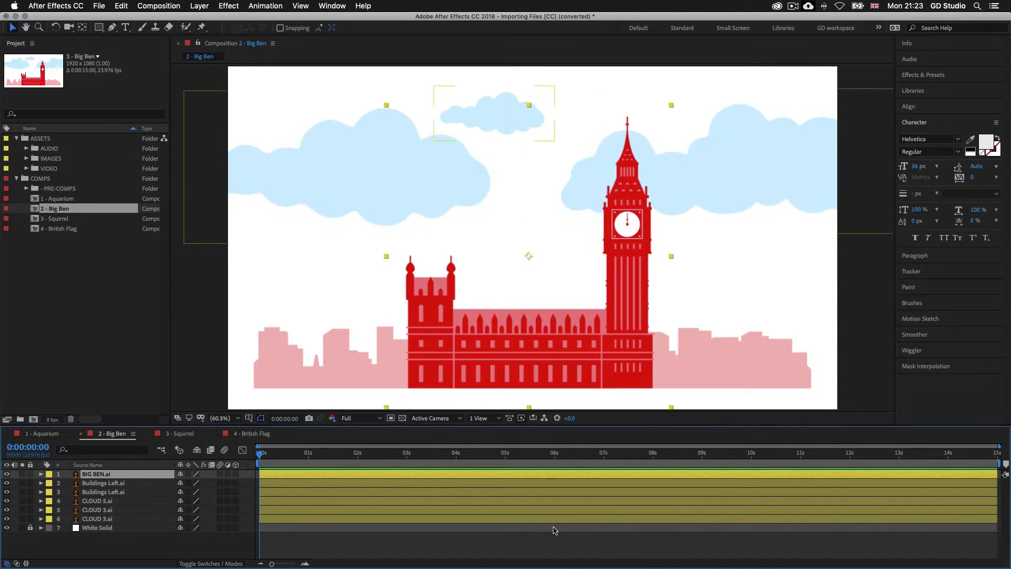
pyautogui.click(576, 543)
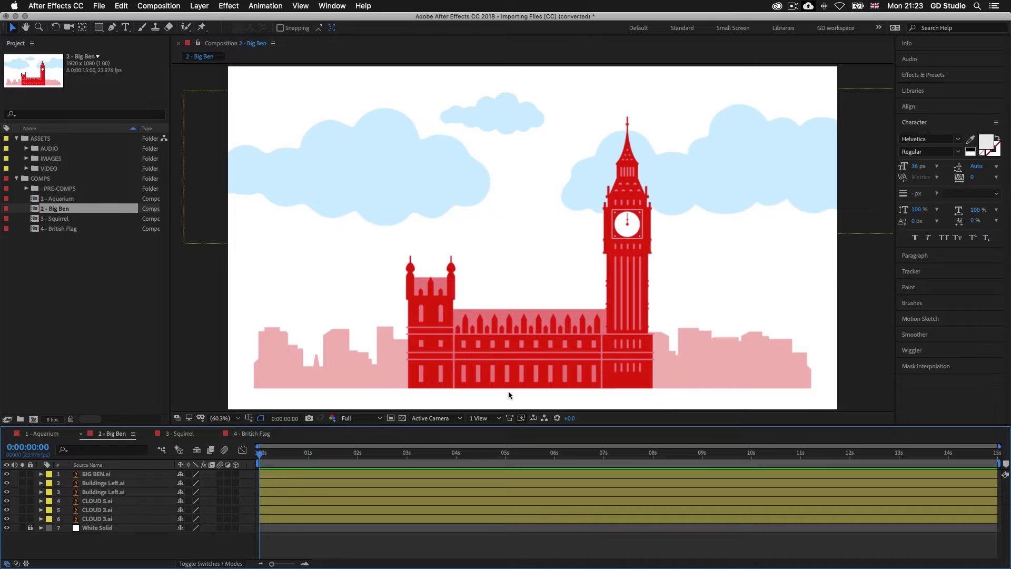
# Step: Open the 3 - Squirrel composition and preview its video from the start
pyautogui.click(61, 220)
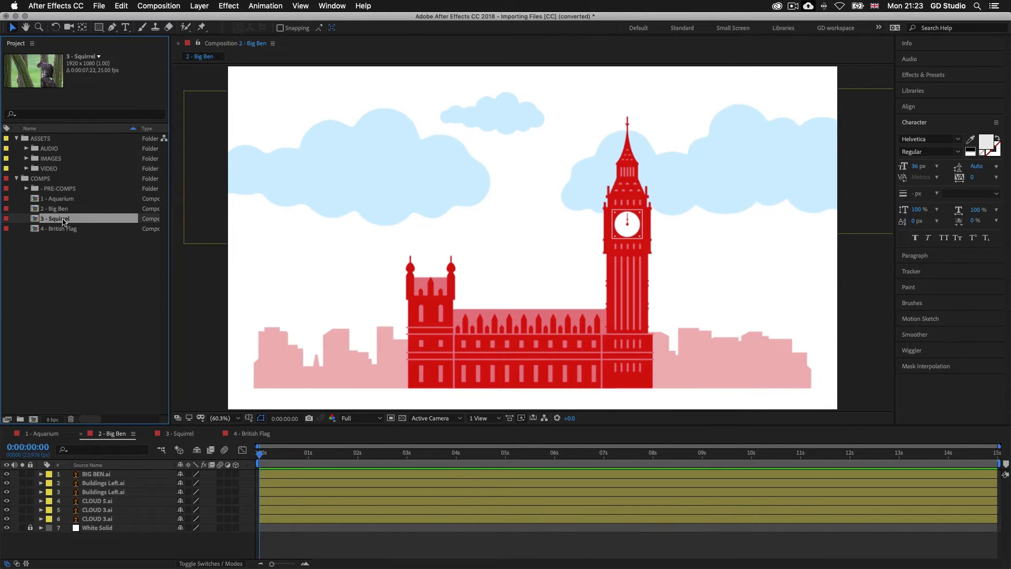
pyautogui.doubleClick(59, 221)
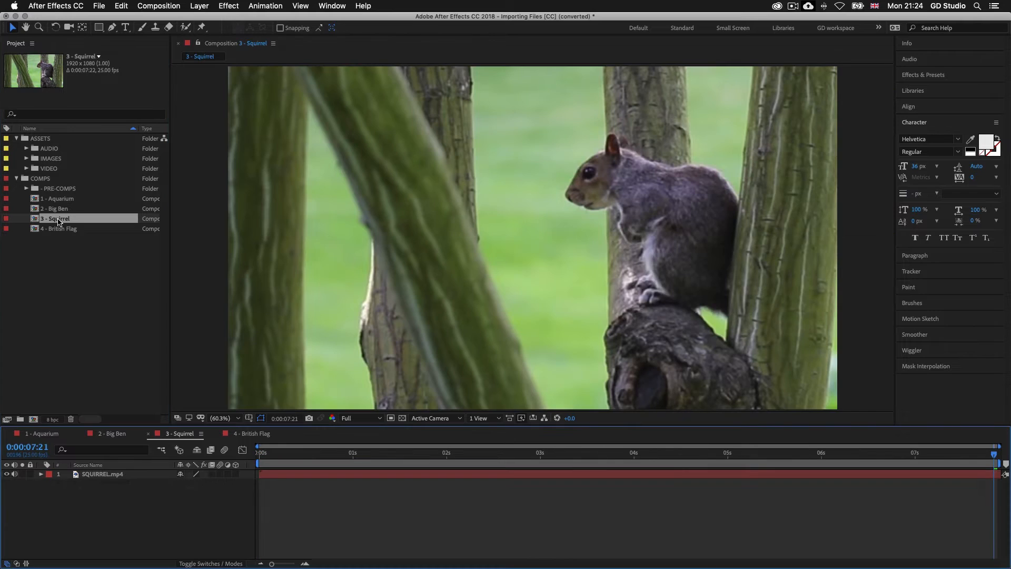
pyautogui.click(300, 455)
pyautogui.moveTo(301, 455); pyautogui.dragTo(259, 455)
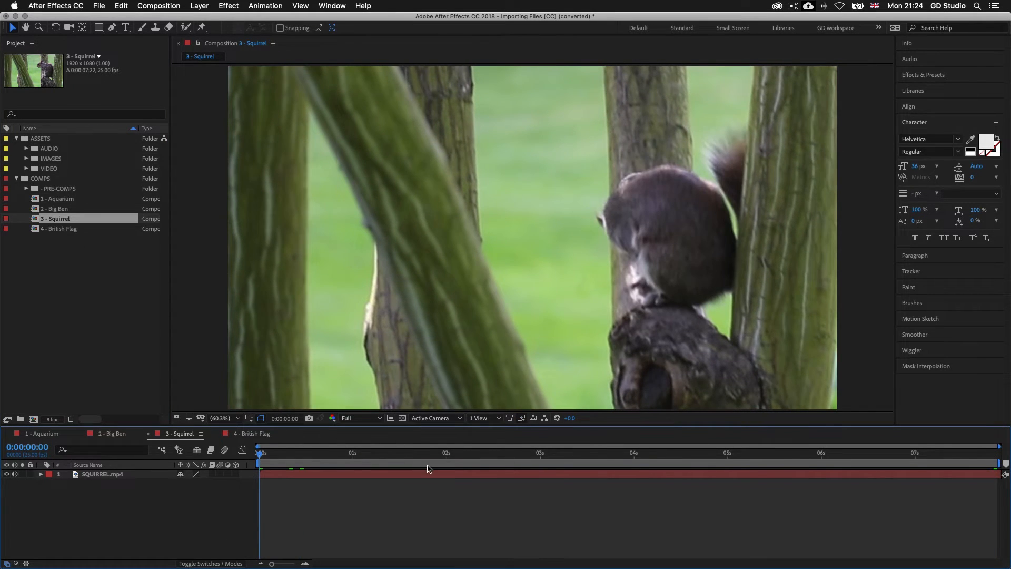
pyautogui.moveTo(260, 455)
pyautogui.mouseDown()
pyautogui.moveTo(282, 454)
pyautogui.moveTo(253, 456)
pyautogui.mouseUp()
pyautogui.press('space')
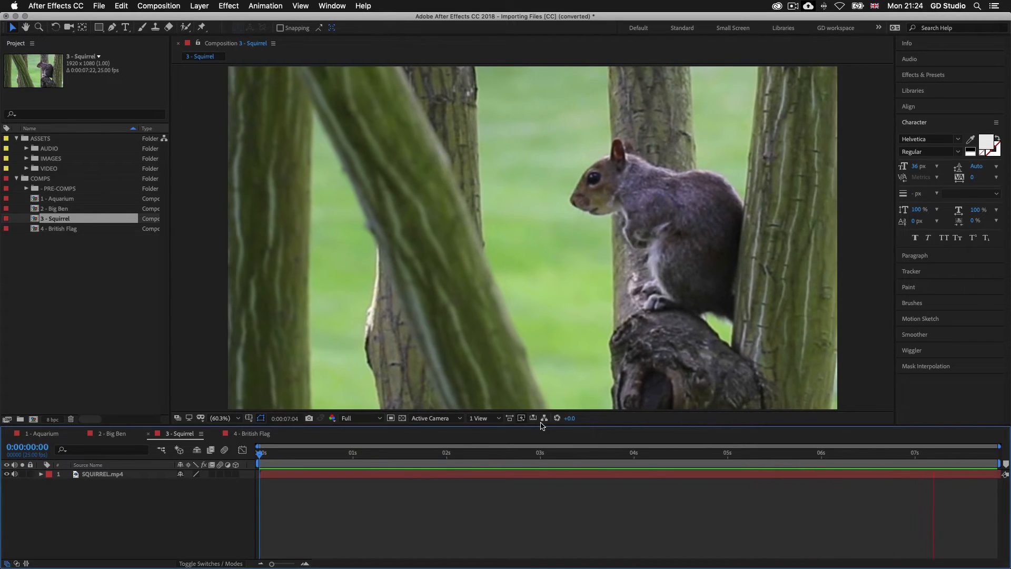
pyautogui.press('space')
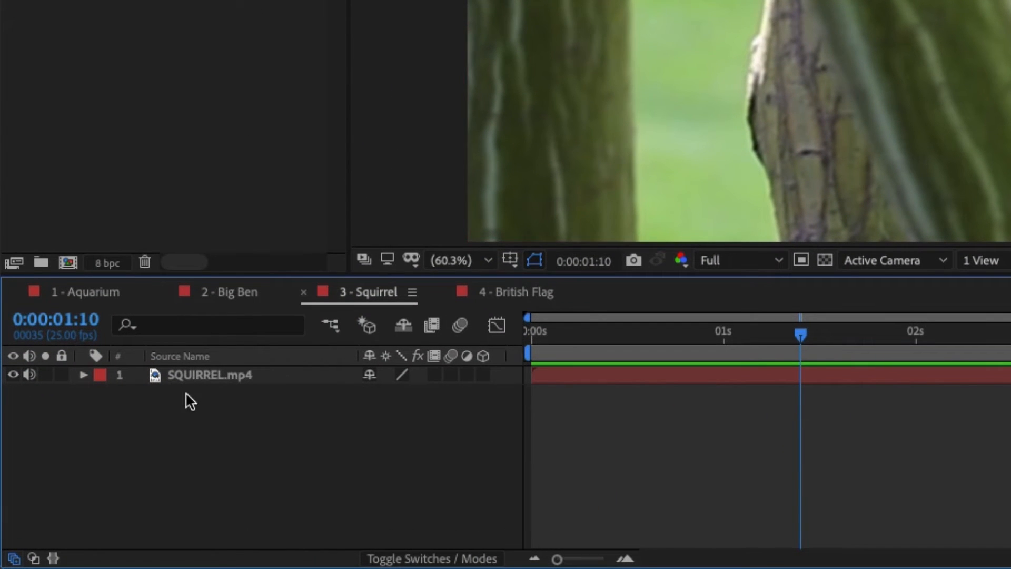
# Step: Reveal the SQUIRREL.mp4 layer's source file in Finder to examine where the video is stored
pyautogui.click(202, 374)
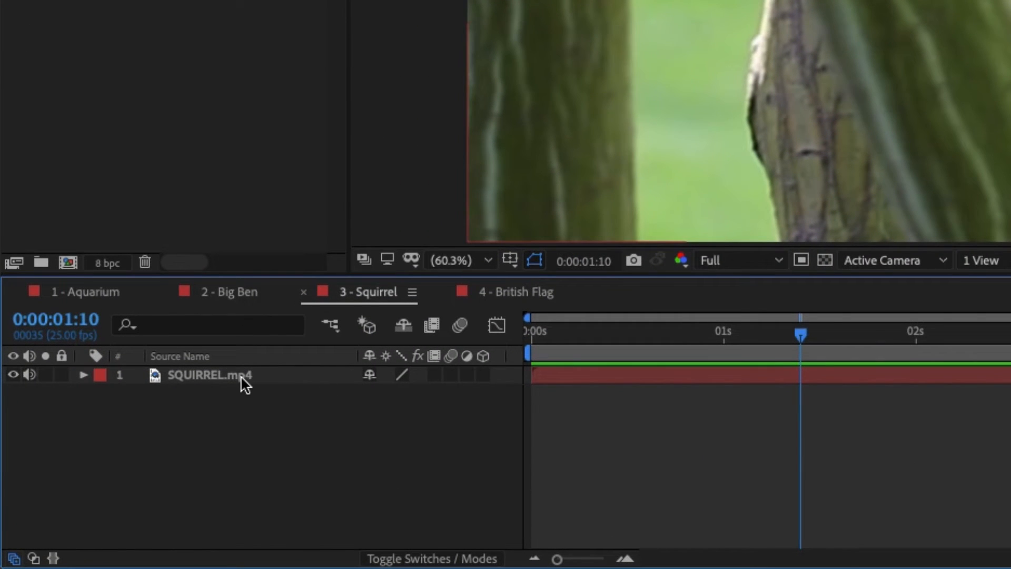
pyautogui.click(243, 377)
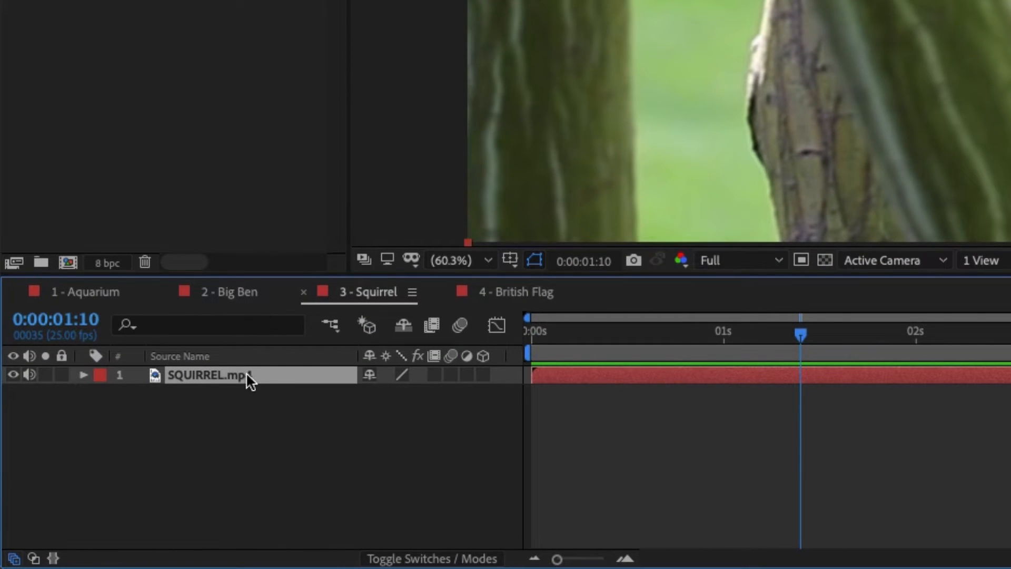
pyautogui.rightClick(245, 372)
pyautogui.moveTo(344, 401)
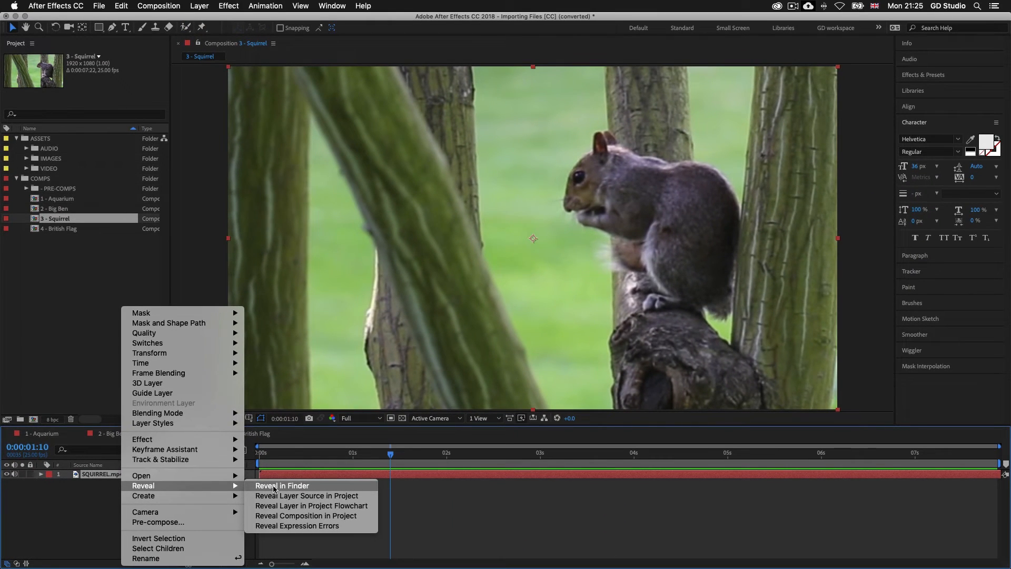
pyautogui.click(274, 486)
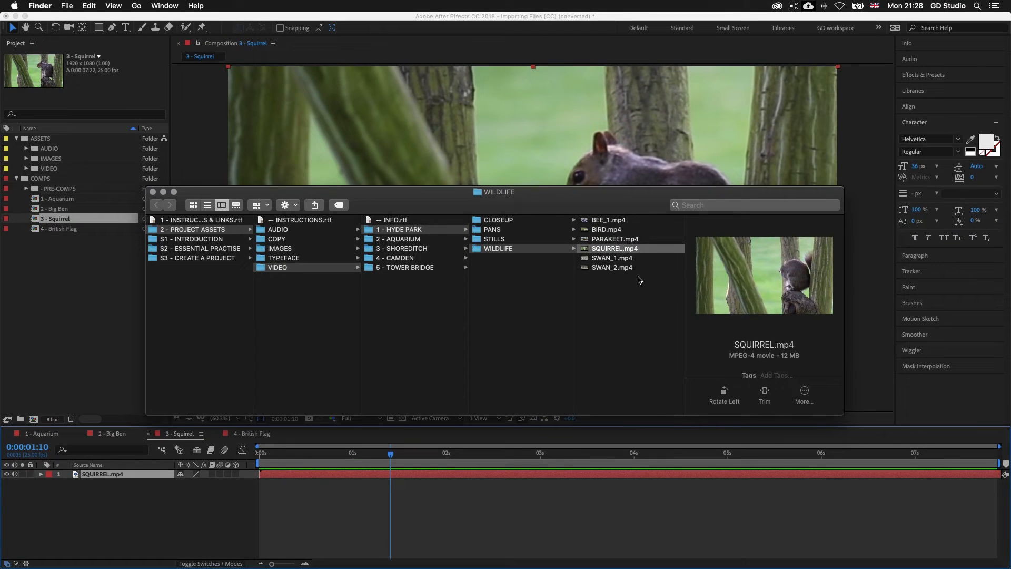
# Step: Return to After Effects and preview the squirrel video from 0:00:01:10, stopping at 0:00:03:13
pyautogui.click(89, 318)
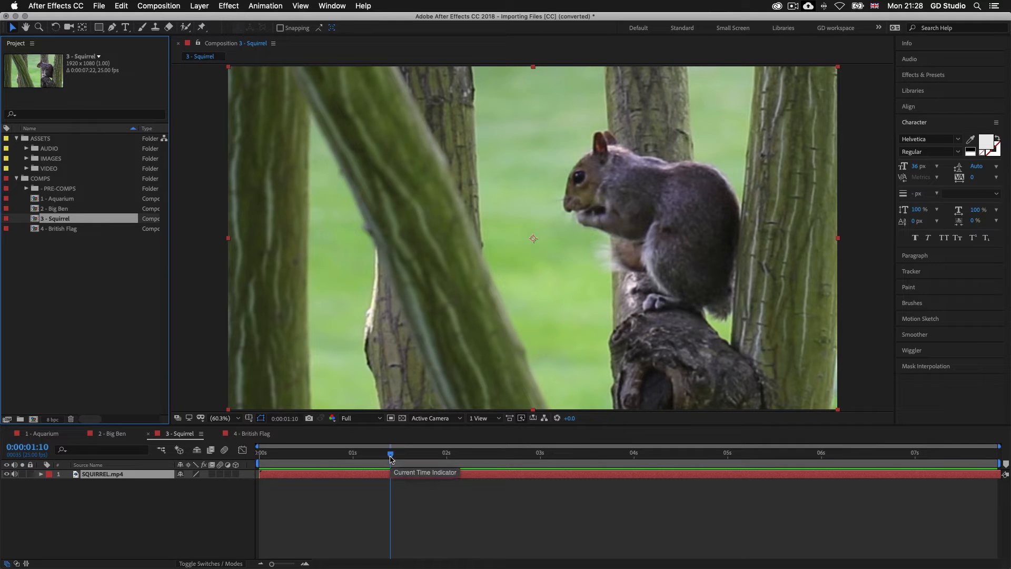
pyautogui.press('space')
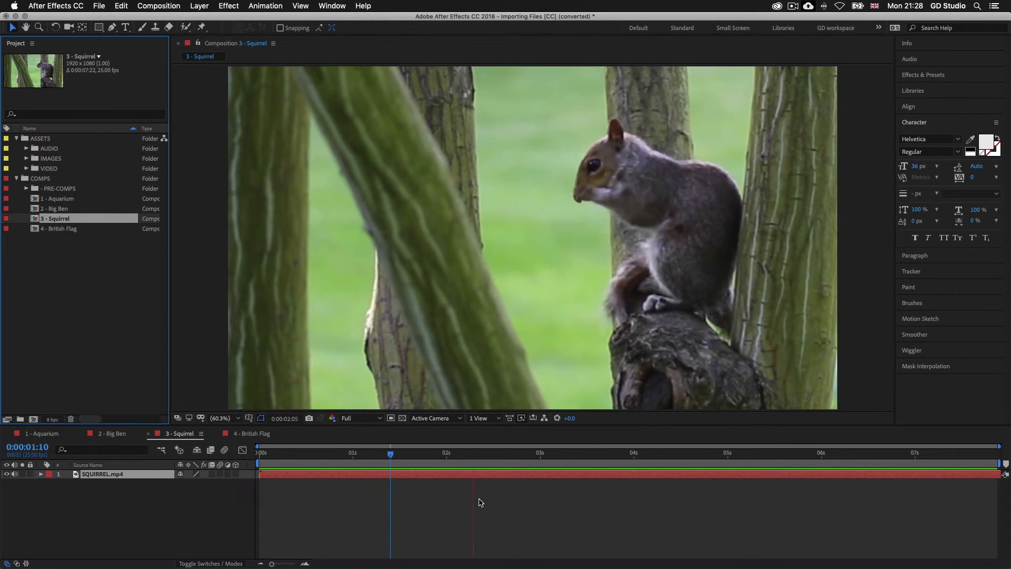
pyautogui.press('space')
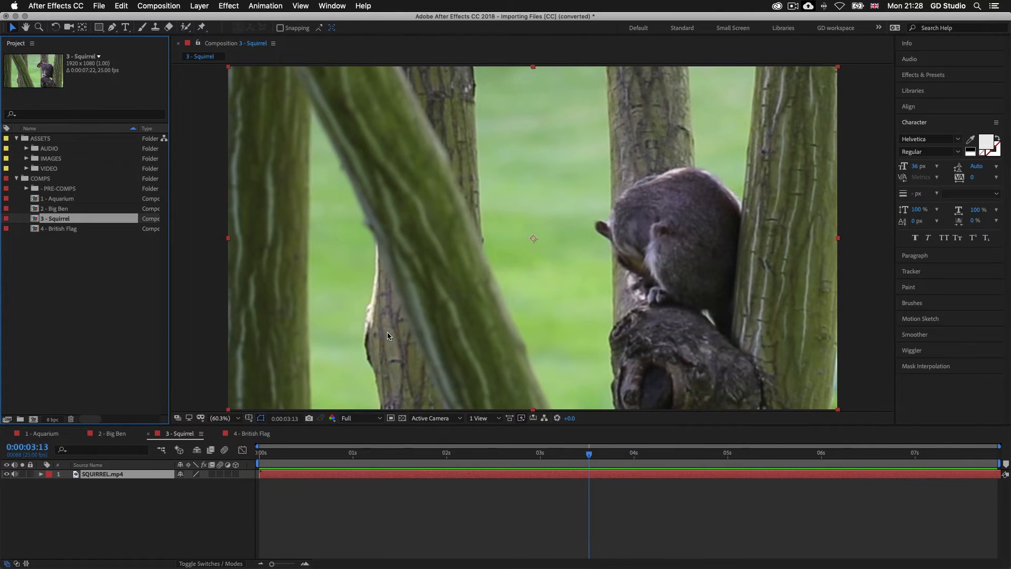
# Step: Open the 4 - British Flag composition and look through its list of Photoshop layers
pyautogui.click(65, 234)
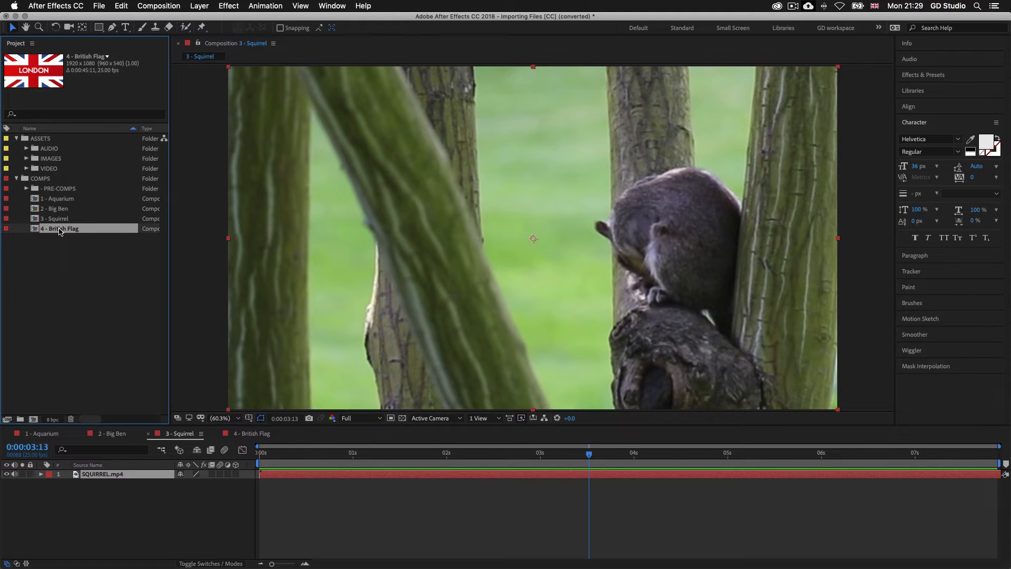
pyautogui.doubleClick(60, 231)
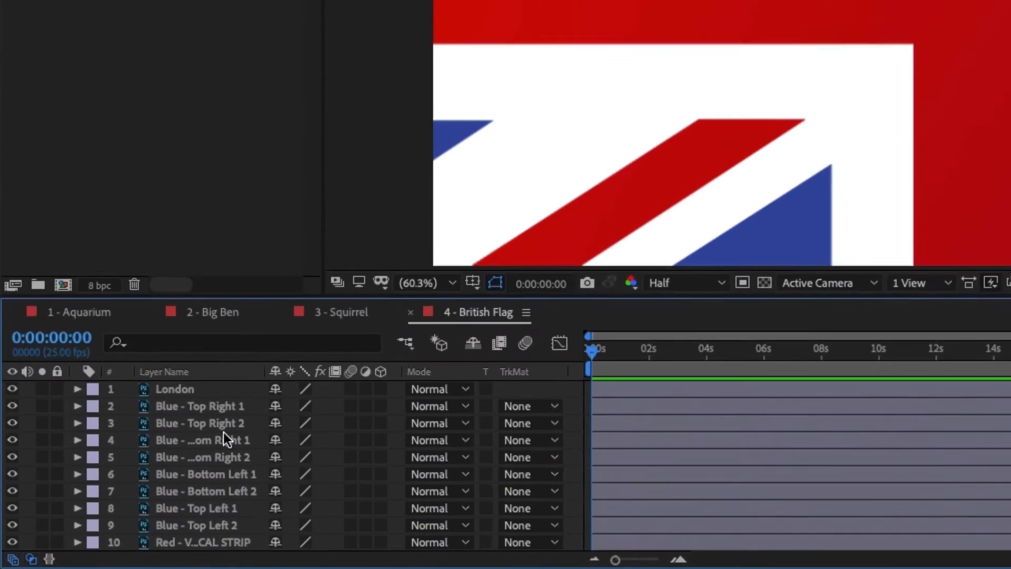
pyautogui.scroll(-3, 120, 501)
pyautogui.scroll(3, 243, 428)
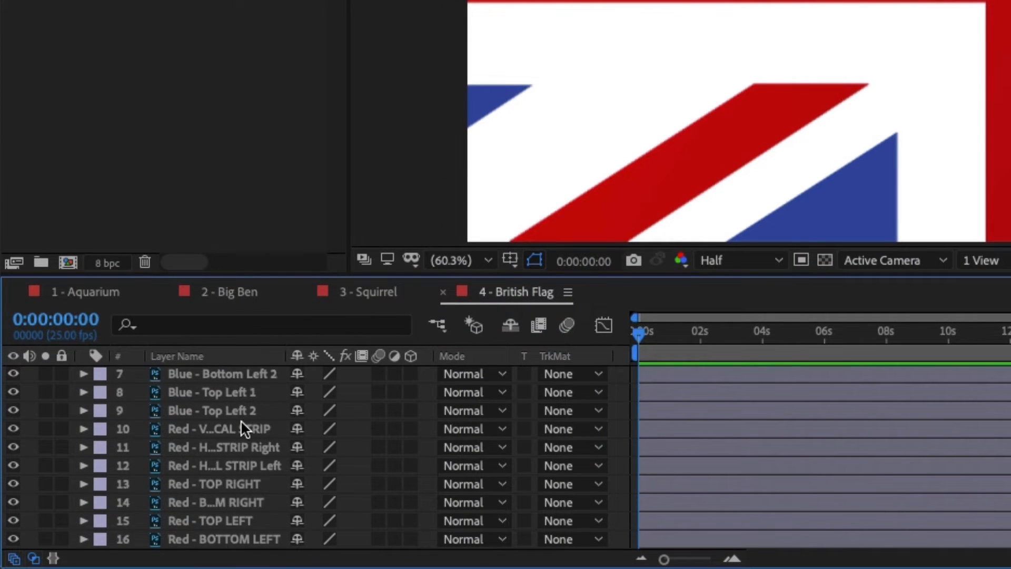
pyautogui.scroll(-3, 244, 428)
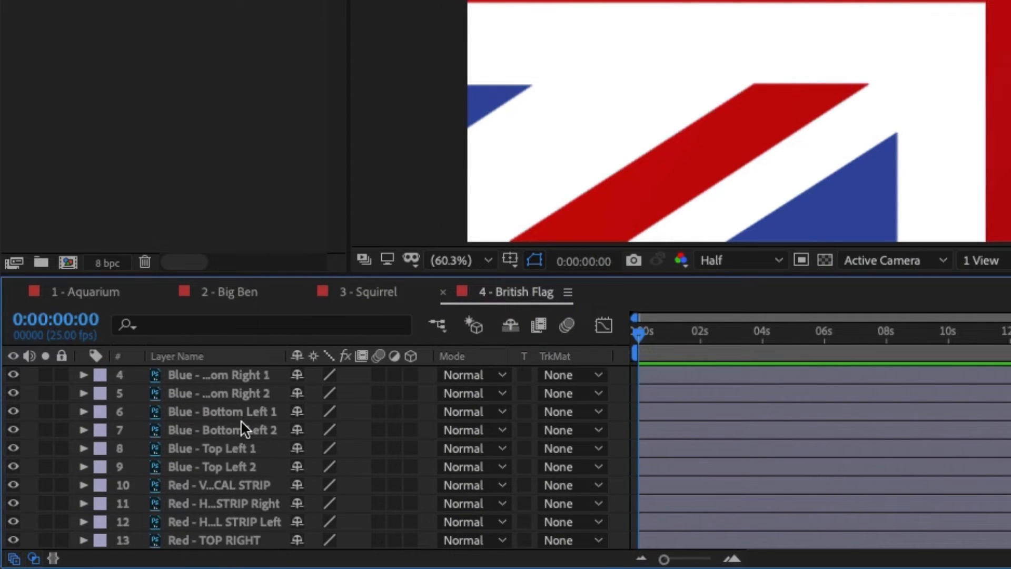
pyautogui.scroll(3, 244, 428)
pyautogui.scroll(-1, 244, 466)
pyautogui.scroll(1, 258, 464)
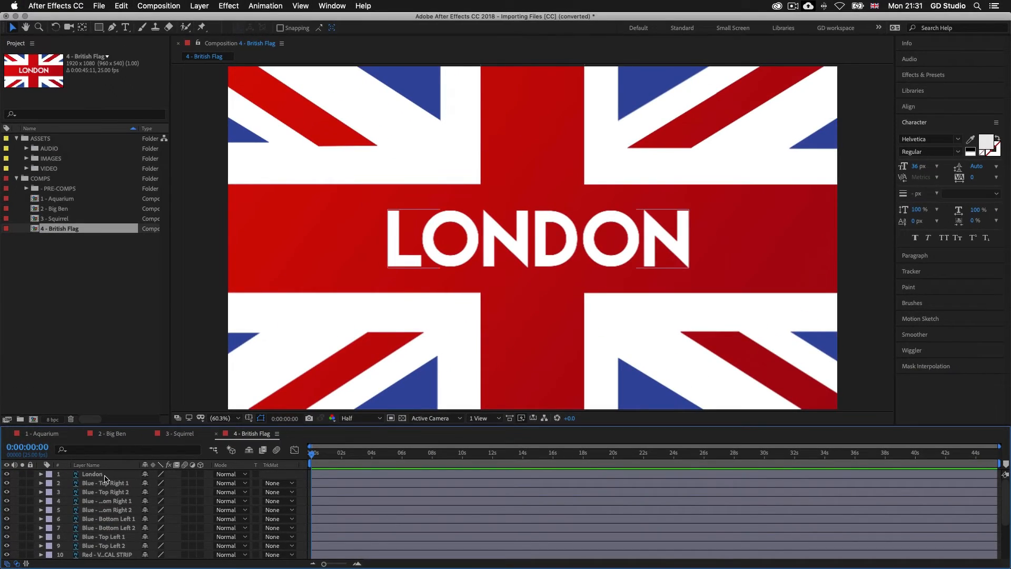
# Step: Select the London and blue layers one by one, from London through Blue - Top Left 1, to examine which flag piece each controls
pyautogui.click(192, 382)
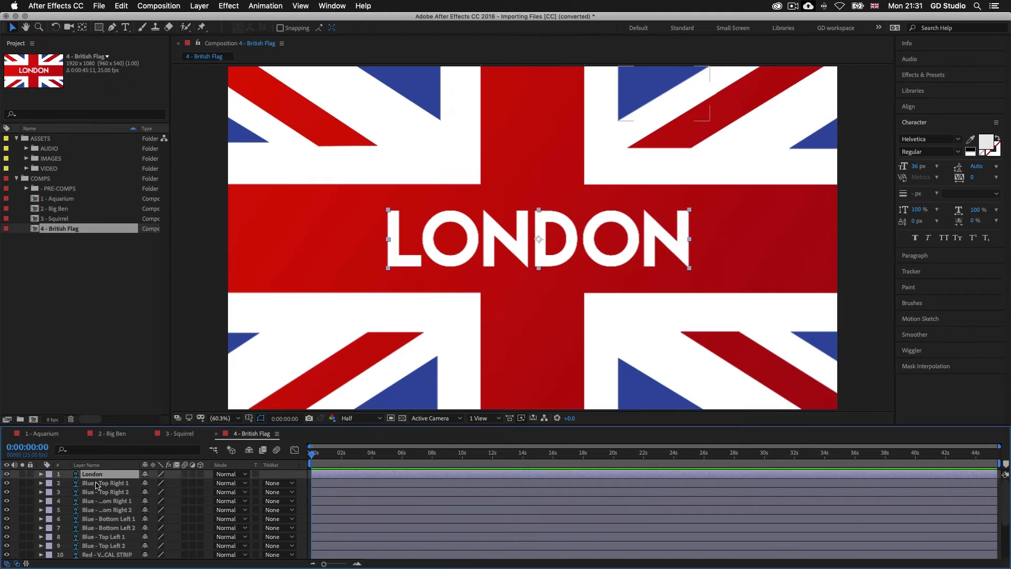
pyautogui.click(99, 483)
pyautogui.click(102, 492)
pyautogui.click(103, 501)
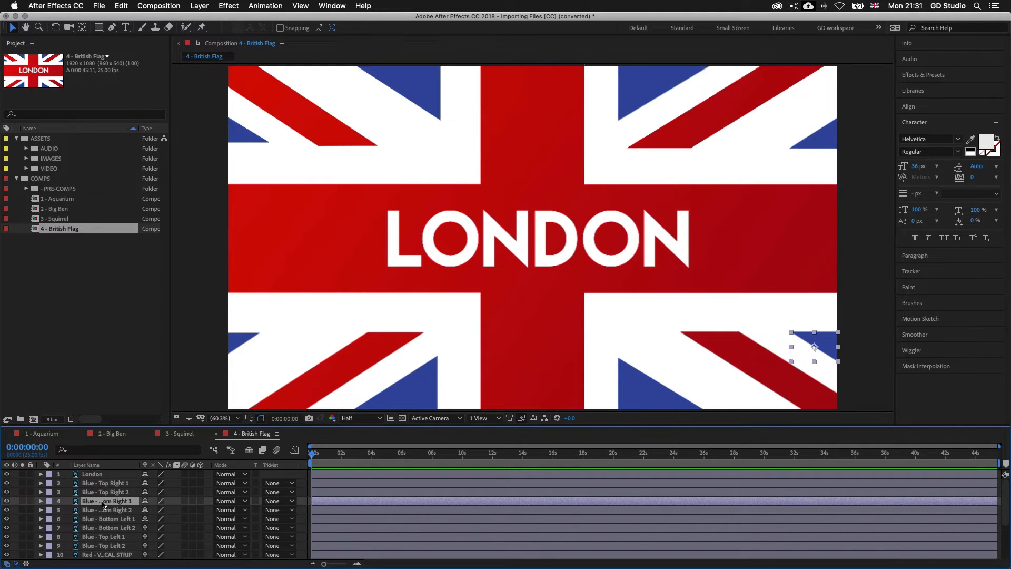
pyautogui.click(103, 510)
pyautogui.click(106, 520)
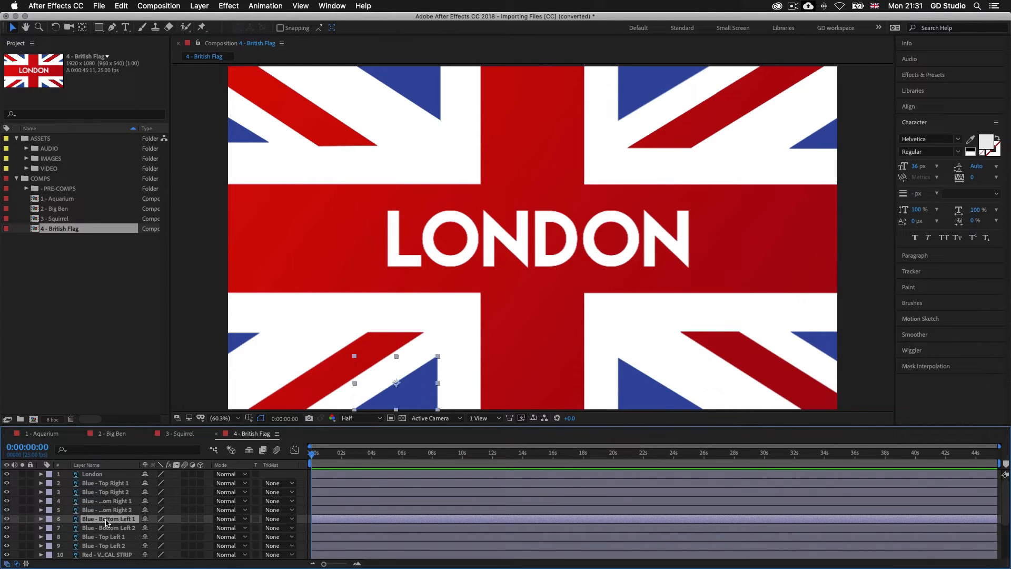
pyautogui.click(108, 528)
pyautogui.click(107, 537)
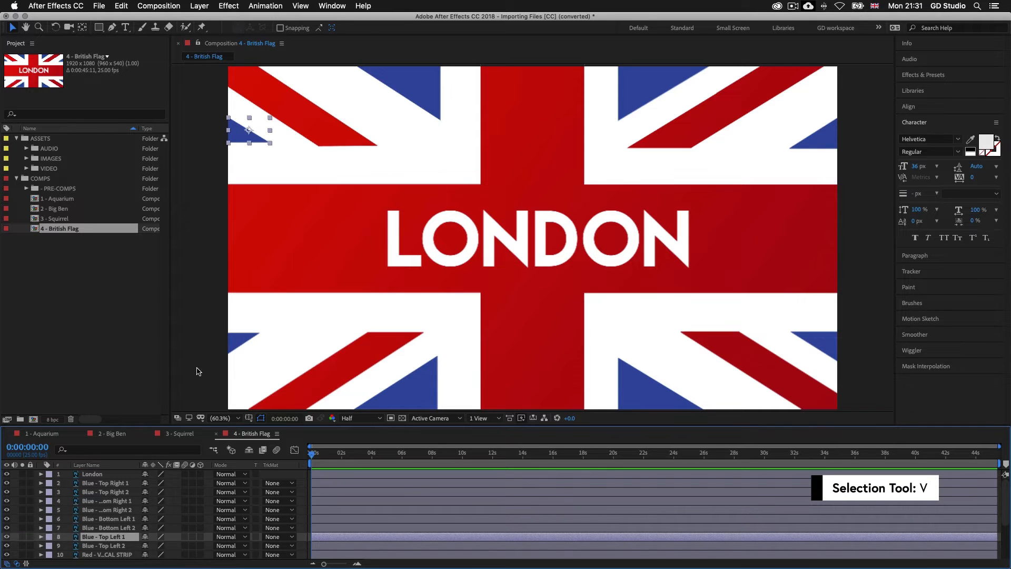
# Step: Move the upper blue triangles, both halves of the red horizontal strip and the lower-left red diagonal out of place in the flag
pyautogui.click(425, 91)
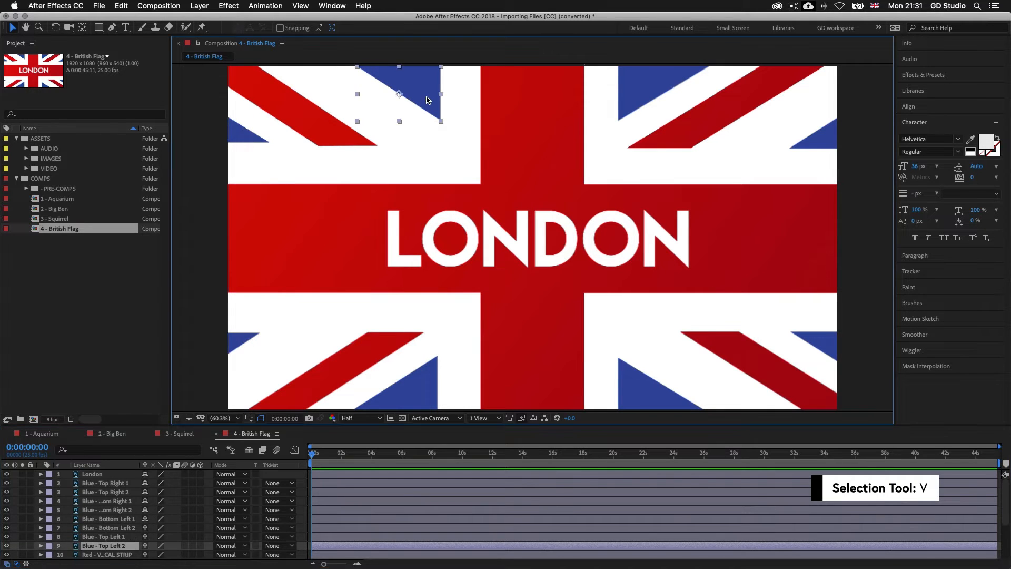
pyautogui.moveTo(425, 91); pyautogui.dragTo(451, 139)
pyautogui.click(619, 101)
pyautogui.moveTo(613, 102); pyautogui.dragTo(565, 130)
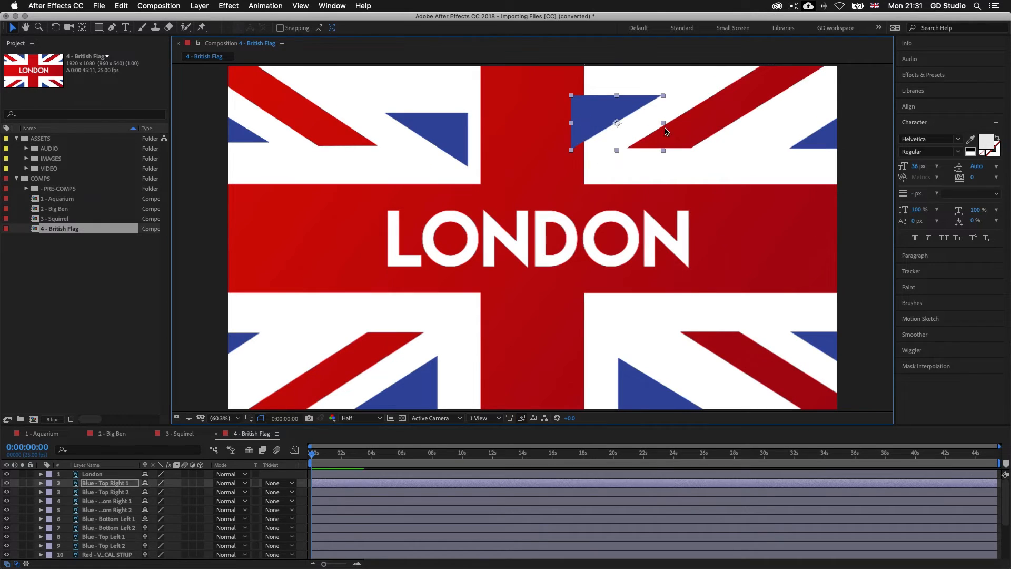
pyautogui.click(313, 216)
pyautogui.moveTo(313, 216); pyautogui.dragTo(314, 169)
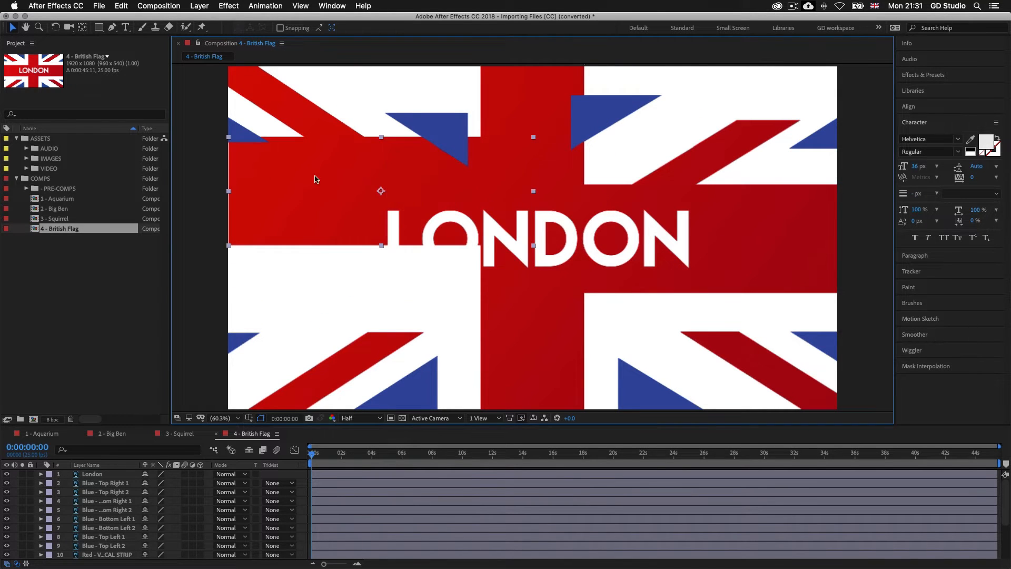
pyautogui.moveTo(820, 257); pyautogui.dragTo(797, 297)
pyautogui.moveTo(396, 343); pyautogui.dragTo(388, 315)
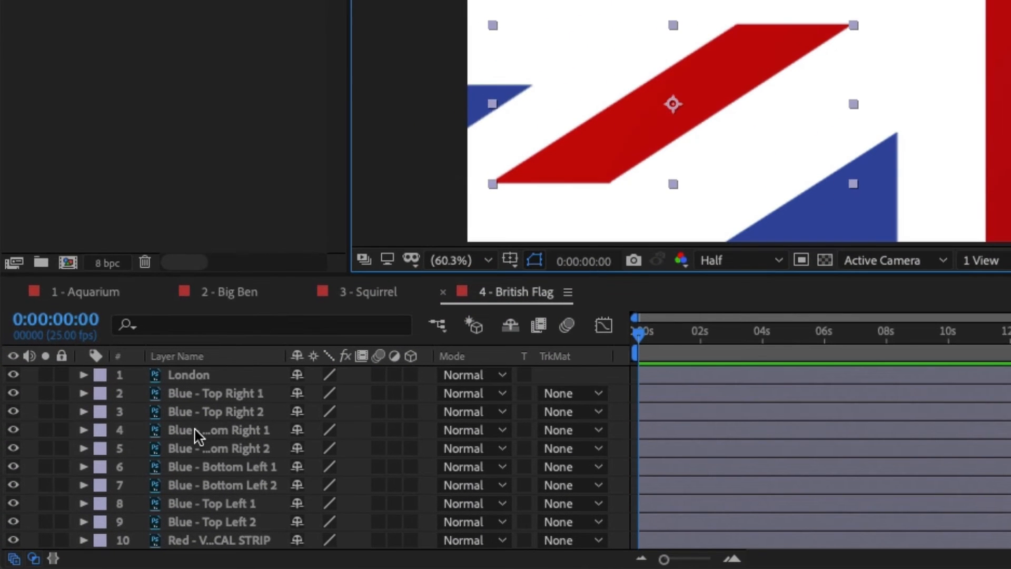
# Step: Reveal the London layer's source file in Finder and open British Flag.psd in Photoshop
pyautogui.click(182, 374)
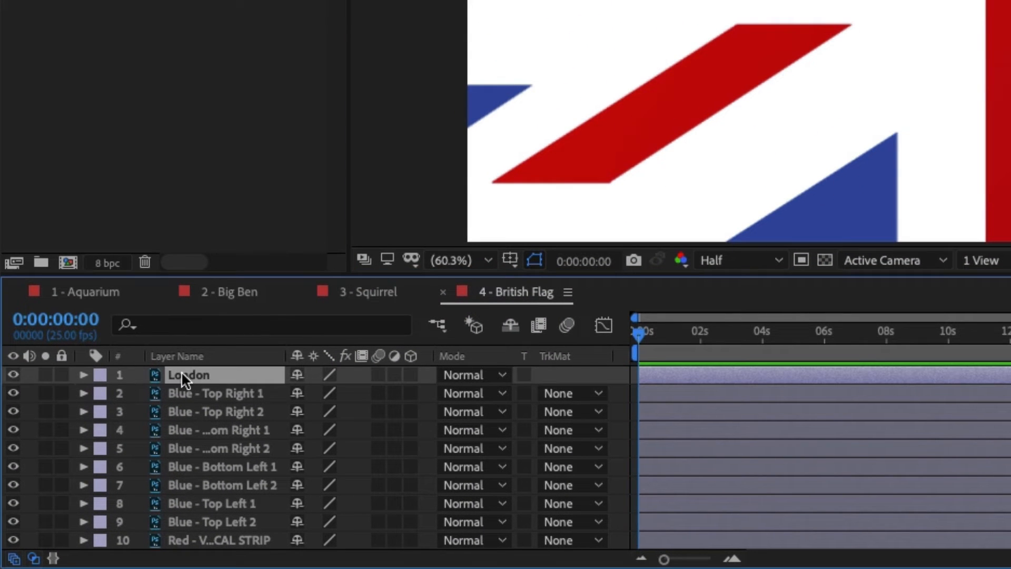
pyautogui.rightClick(186, 372)
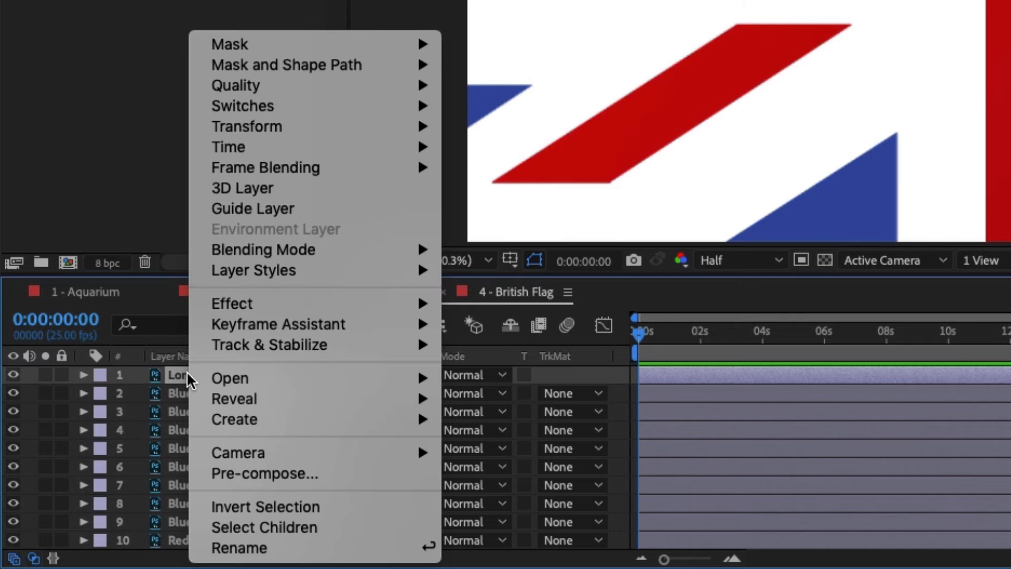
pyautogui.moveTo(309, 403)
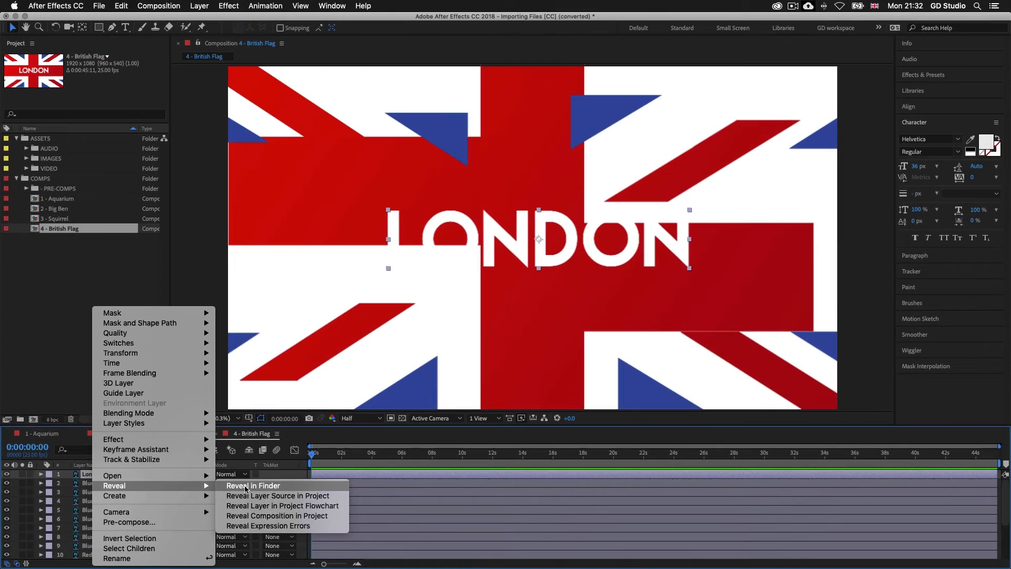
pyautogui.click(245, 485)
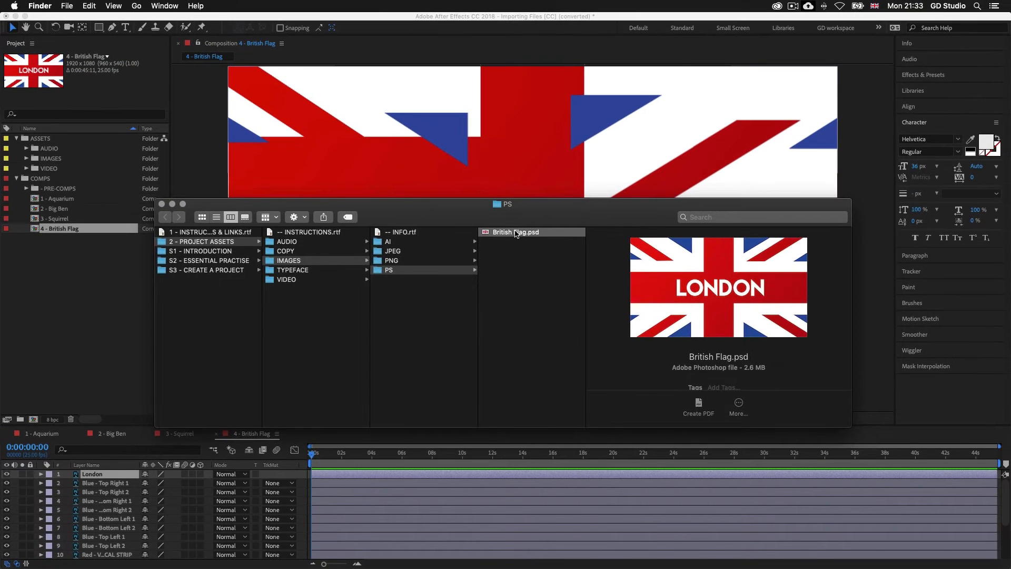
pyautogui.doubleClick(516, 232)
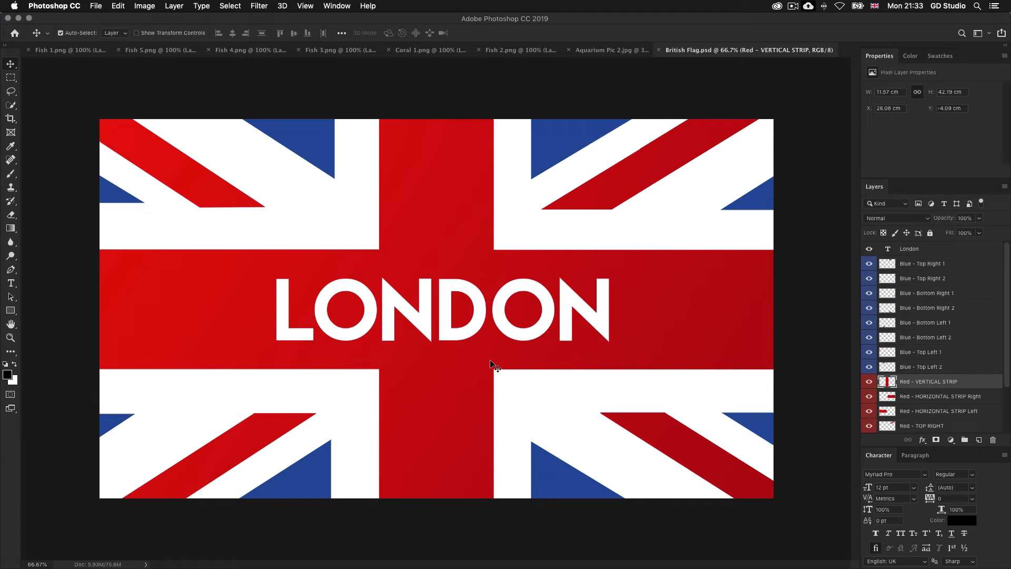
# Step: Collapse the Character panel, then toggle the visibility of the blue layers and the London text to examine the file's layer structure
pyautogui.doubleClick(877, 456)
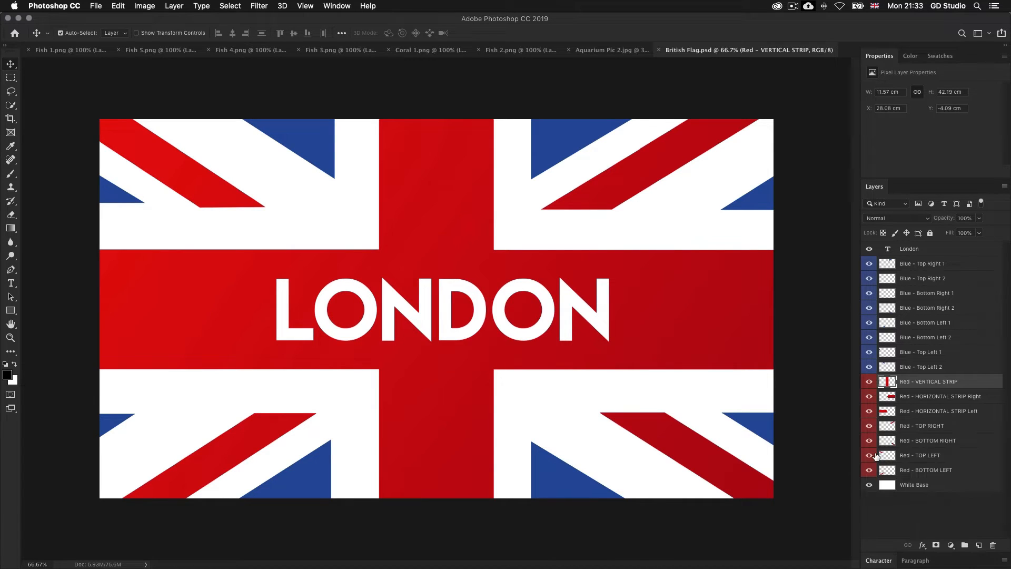
pyautogui.click(869, 264)
pyautogui.moveTo(870, 284); pyautogui.dragTo(869, 369)
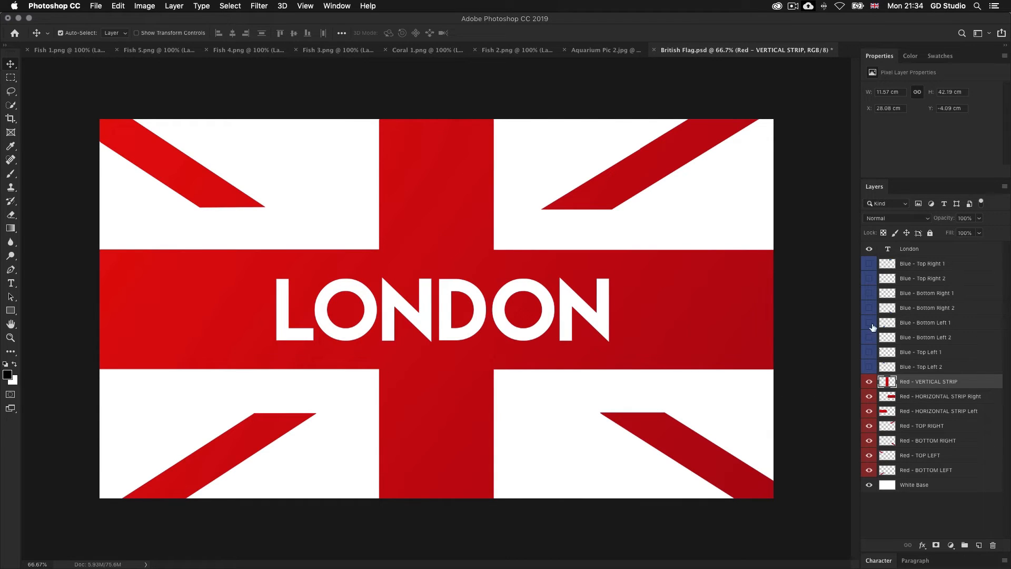
pyautogui.click(869, 248)
pyautogui.click(869, 248)
pyautogui.click(869, 249)
pyautogui.click(869, 249)
pyautogui.moveTo(869, 263); pyautogui.dragTo(869, 366)
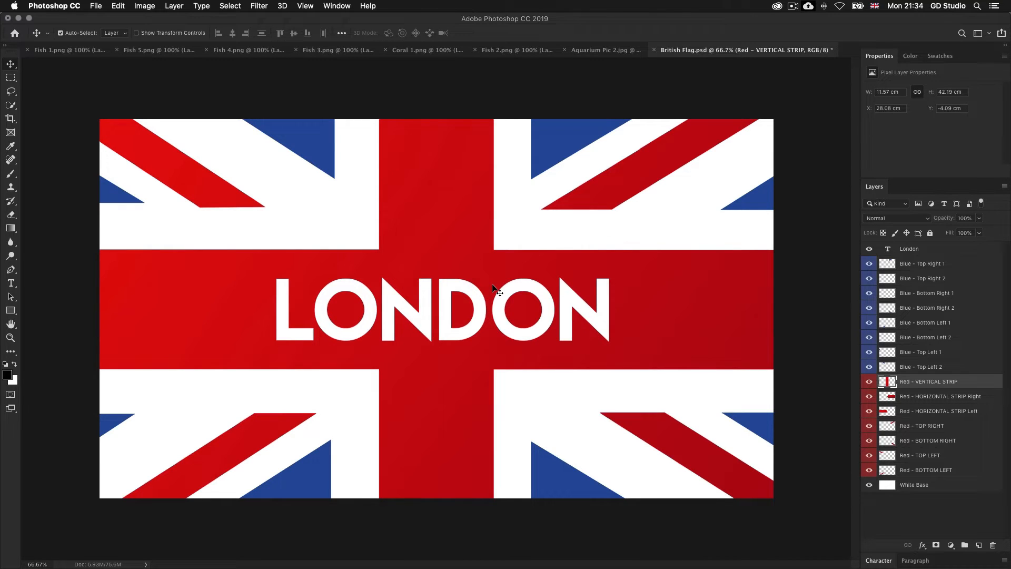
# Step: Return to After Effects and move the British Flag composition's current time to 0:00:15:00
pyautogui.press('super+Tab')
pyautogui.press('super+Tab')
pyautogui.press('super+Tab')
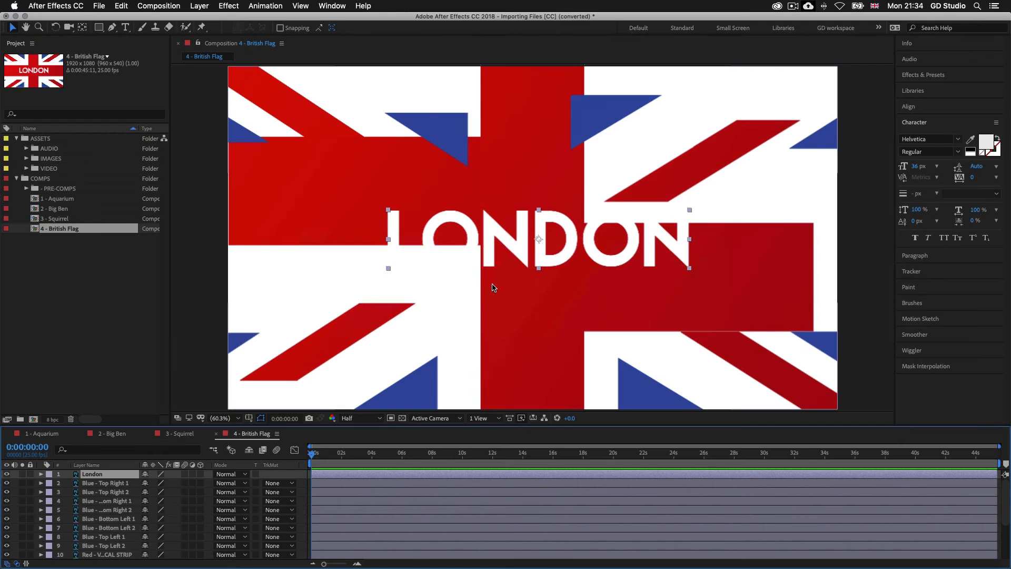
pyautogui.click(537, 454)
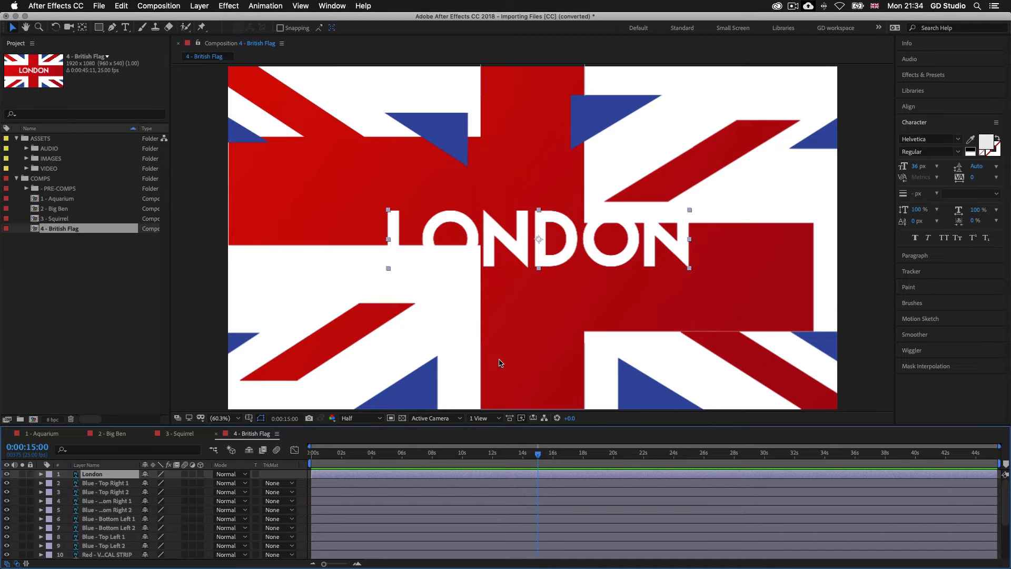
# Step: Start a new project without saving the changes to the Importing Files project
pyautogui.click(99, 6)
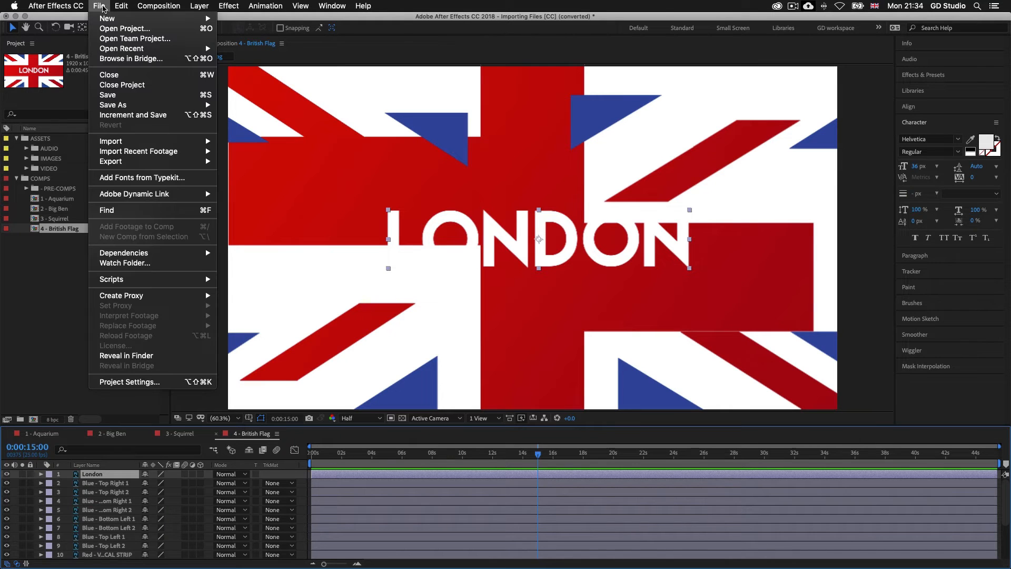
pyautogui.moveTo(107, 18)
pyautogui.click(242, 19)
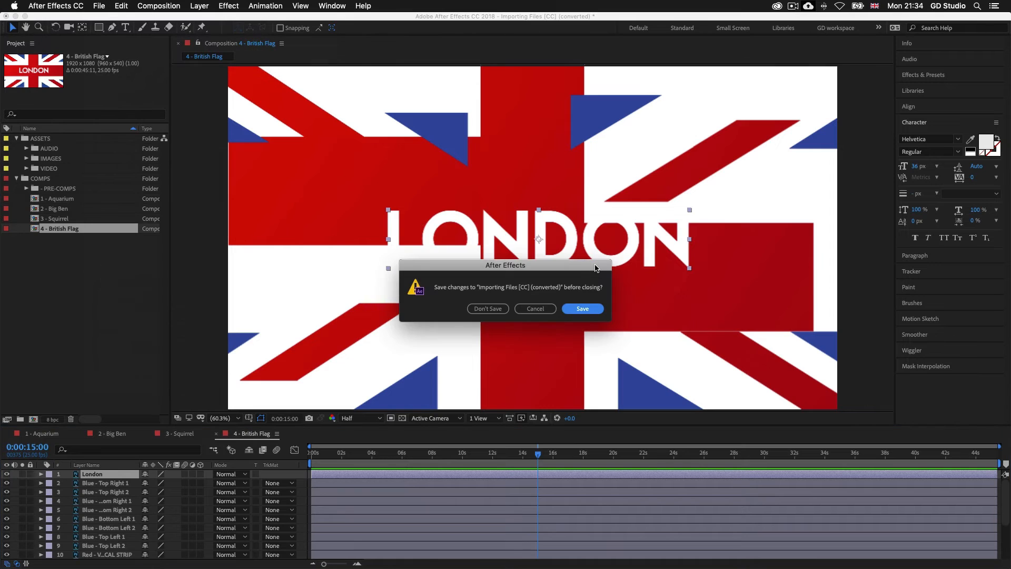
pyautogui.click(487, 310)
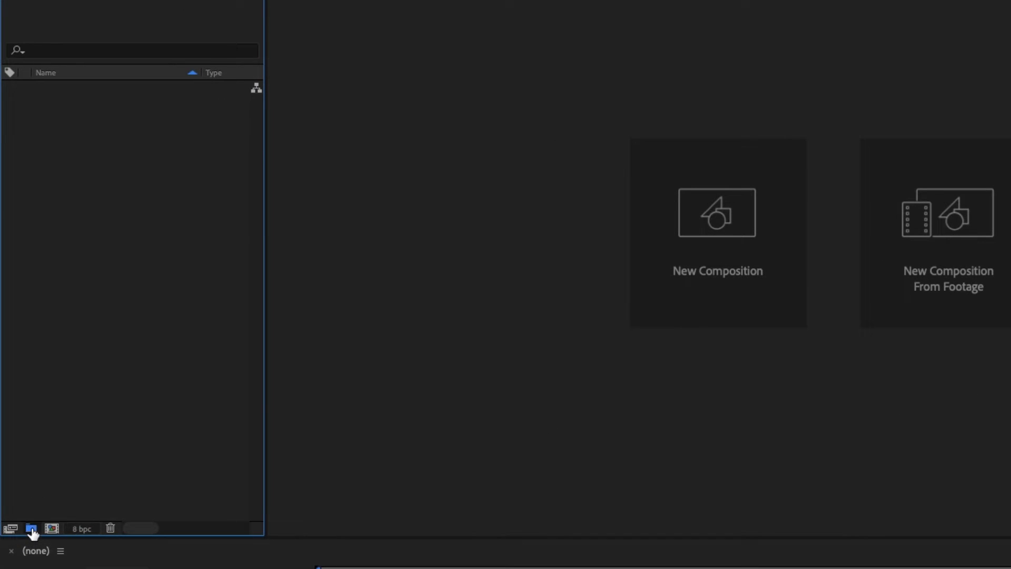
# Step: Create two folders in the new project, named ASSETS and COMPS
pyautogui.click(31, 529)
pyautogui.write('ASSETS')
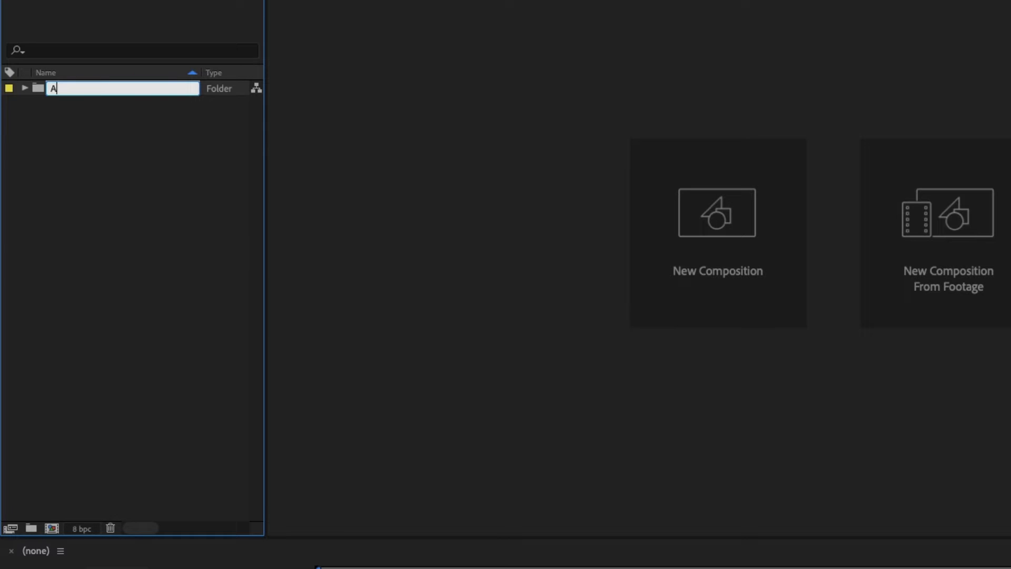
pyautogui.click(106, 198)
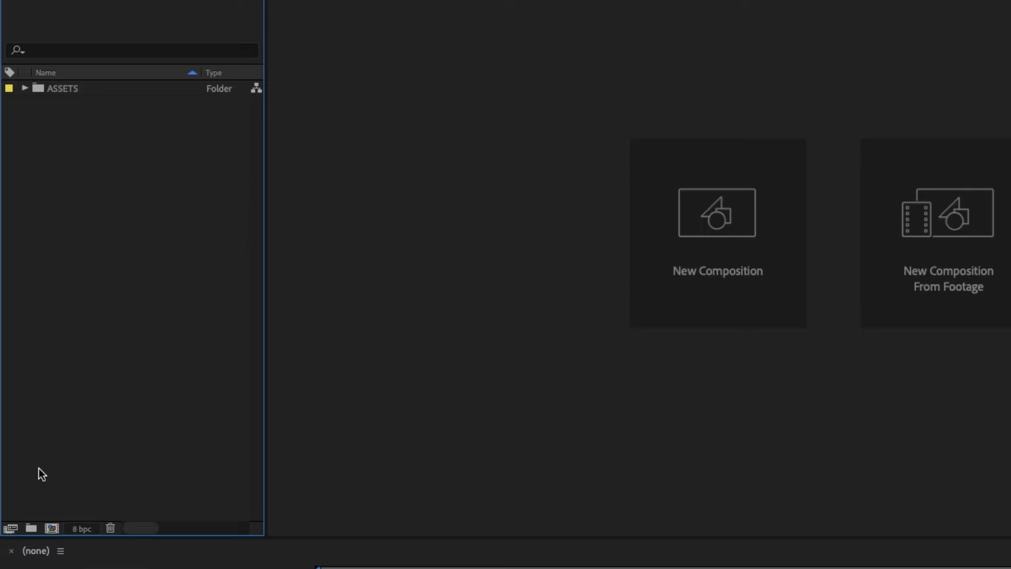
pyautogui.click(31, 529)
pyautogui.write('COMPS')
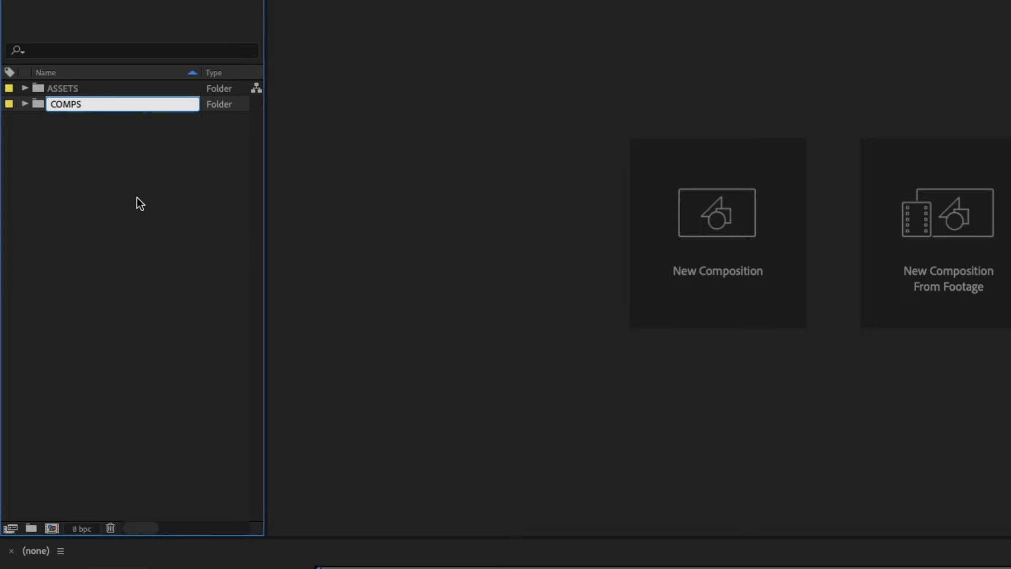
pyautogui.click(137, 197)
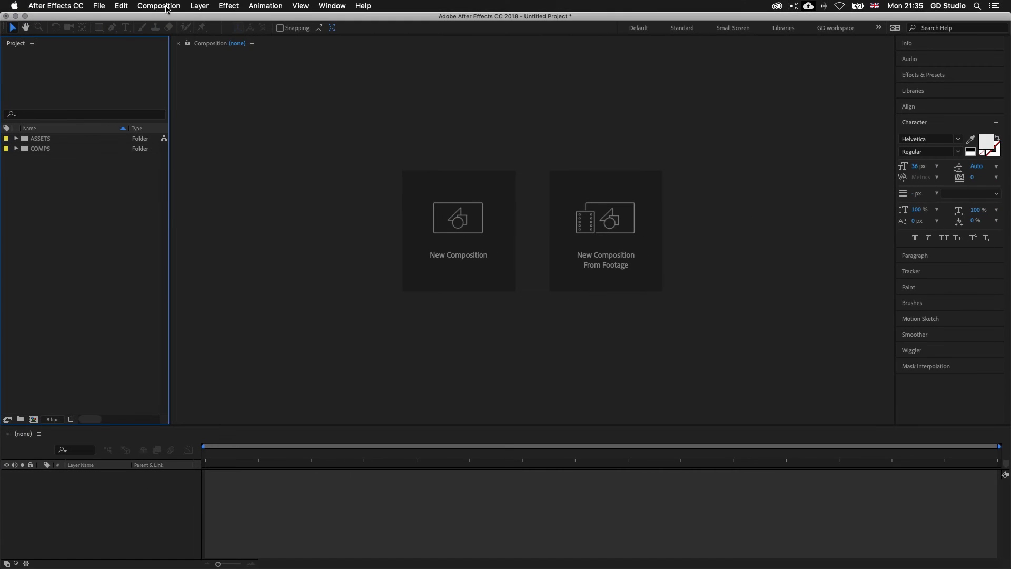
# Step: Create a composition named Comp 1 AQUARIUM with the HDTV 1080 25 preset and duration 0:00:15:00, and move it into the COMPS folder
pyautogui.click(163, 7)
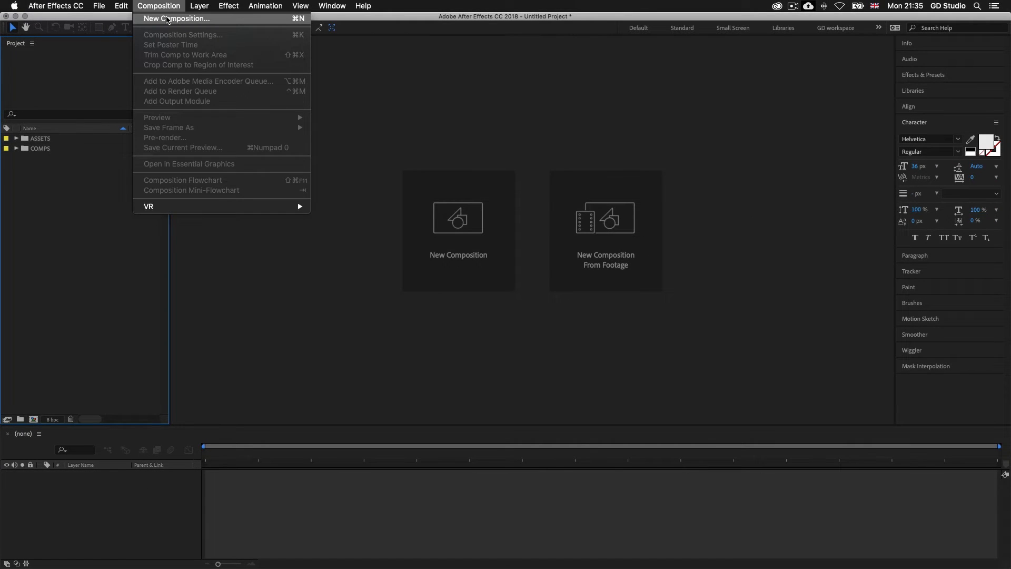
pyautogui.click(168, 19)
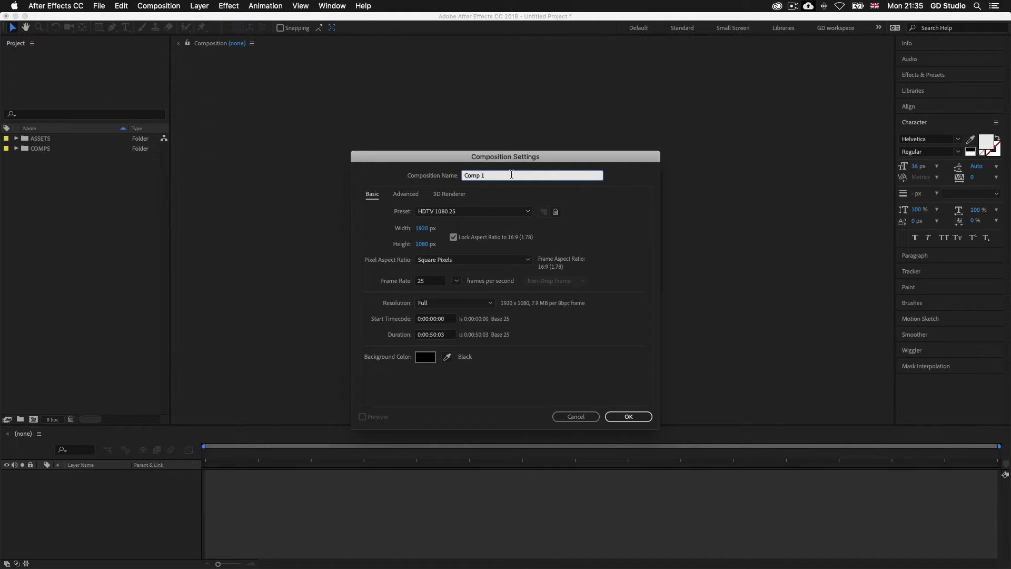
pyautogui.write('AQUARIUM')
pyautogui.click(448, 212)
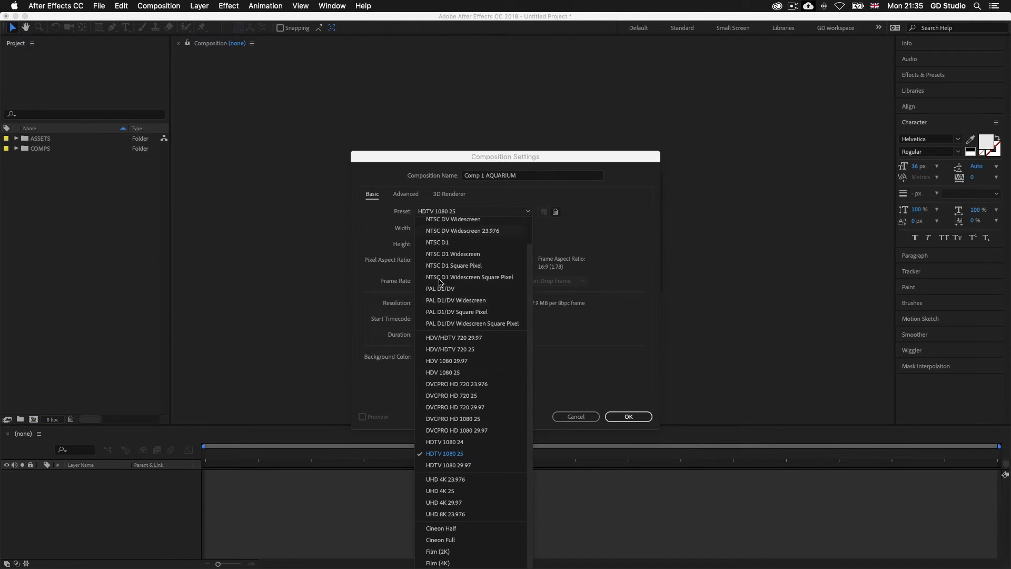
pyautogui.click(448, 453)
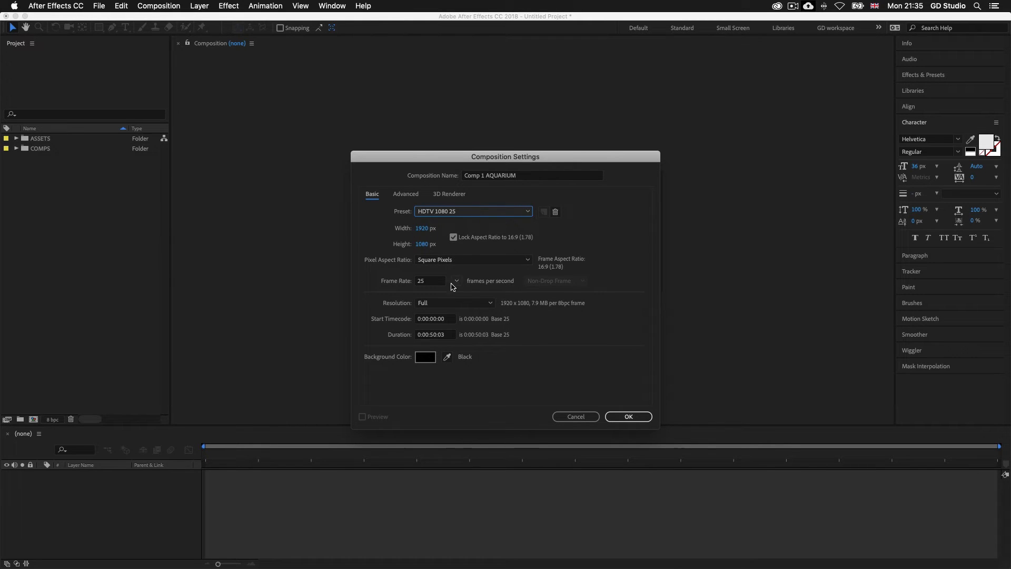
pyautogui.click(433, 336)
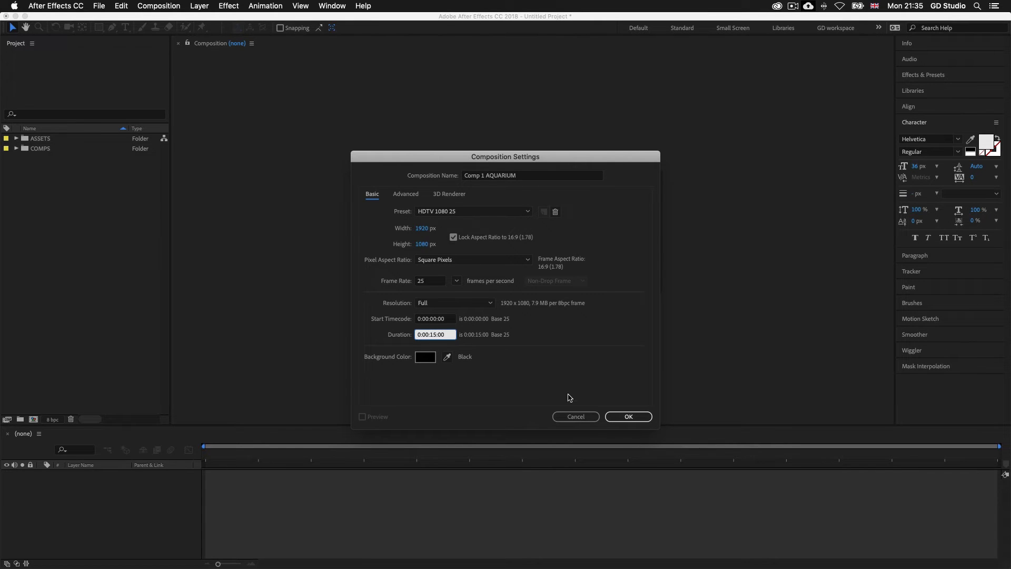
pyautogui.click(629, 416)
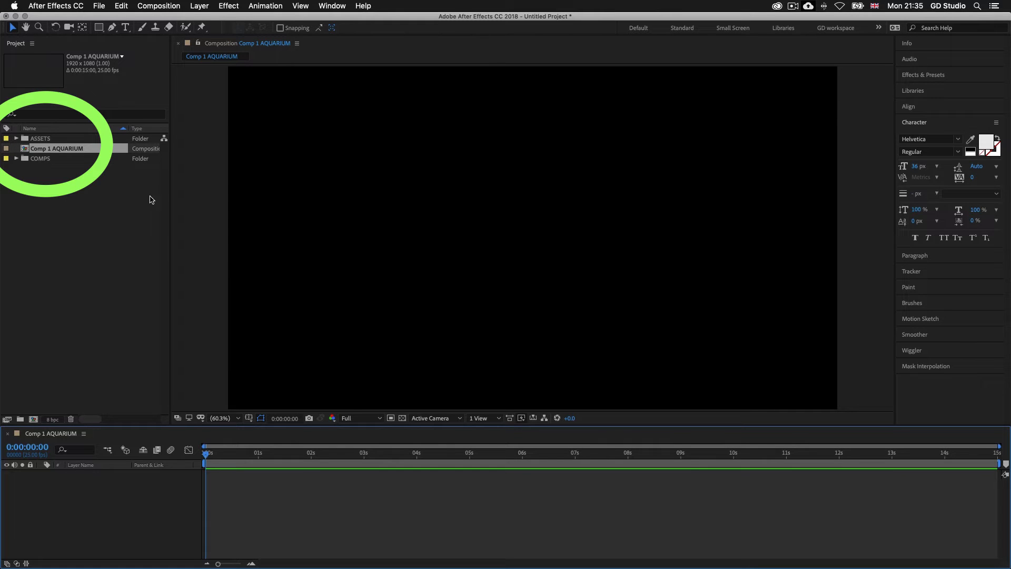
pyautogui.click(41, 151)
pyautogui.moveTo(42, 151); pyautogui.dragTo(38, 158)
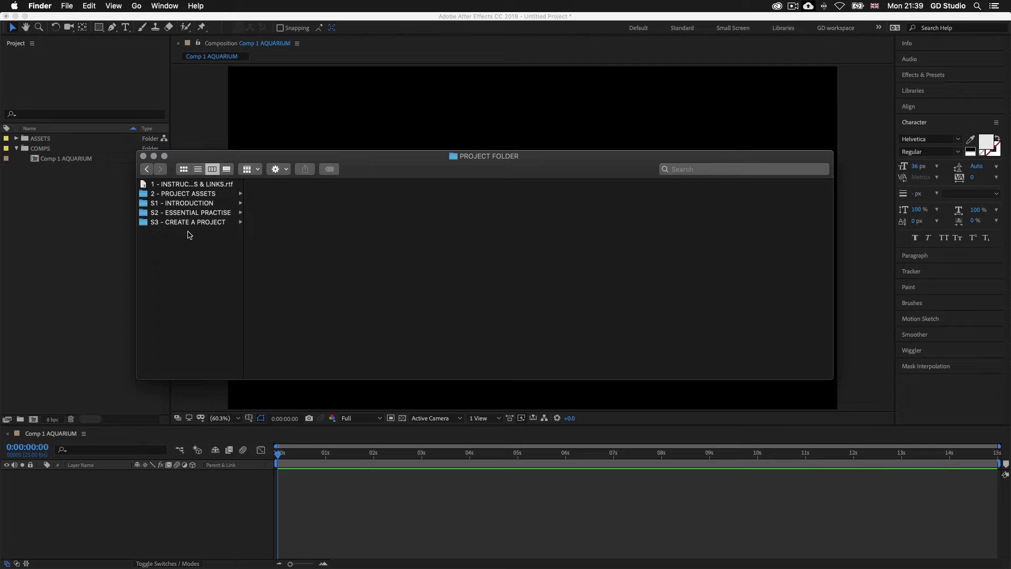
# Step: Import Aquarium Pic 2.jpg from the 2 - AQUARIUM location folder of the project assets' JPEG images into the After Effects project
pyautogui.click(182, 195)
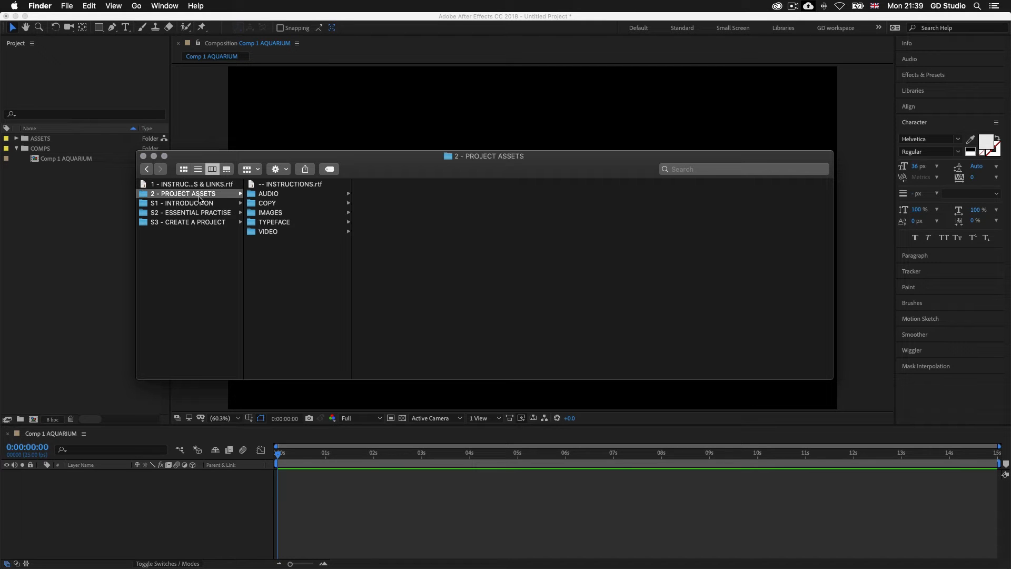
pyautogui.click(280, 215)
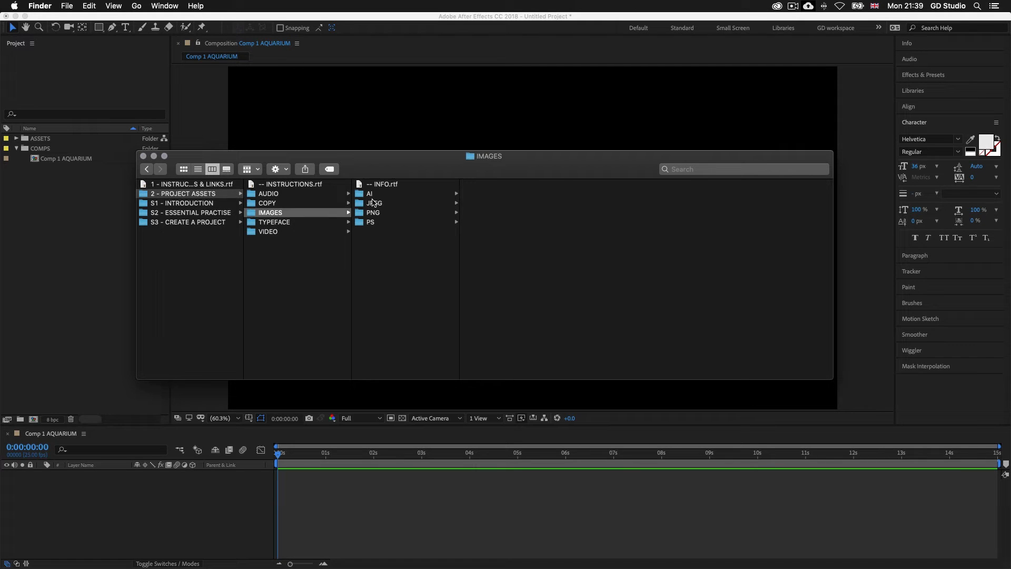
pyautogui.click(373, 203)
pyautogui.click(518, 185)
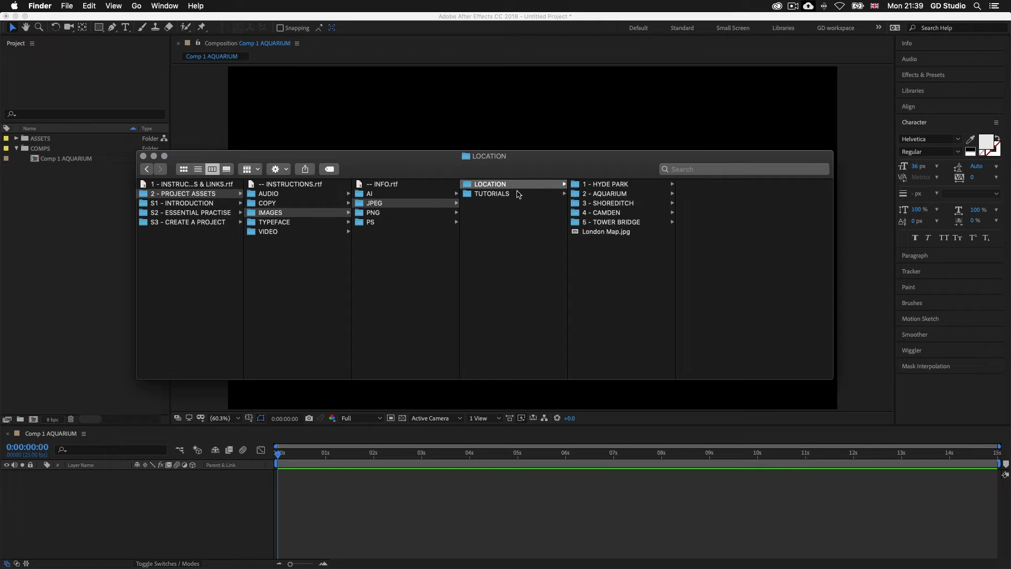
pyautogui.click(618, 195)
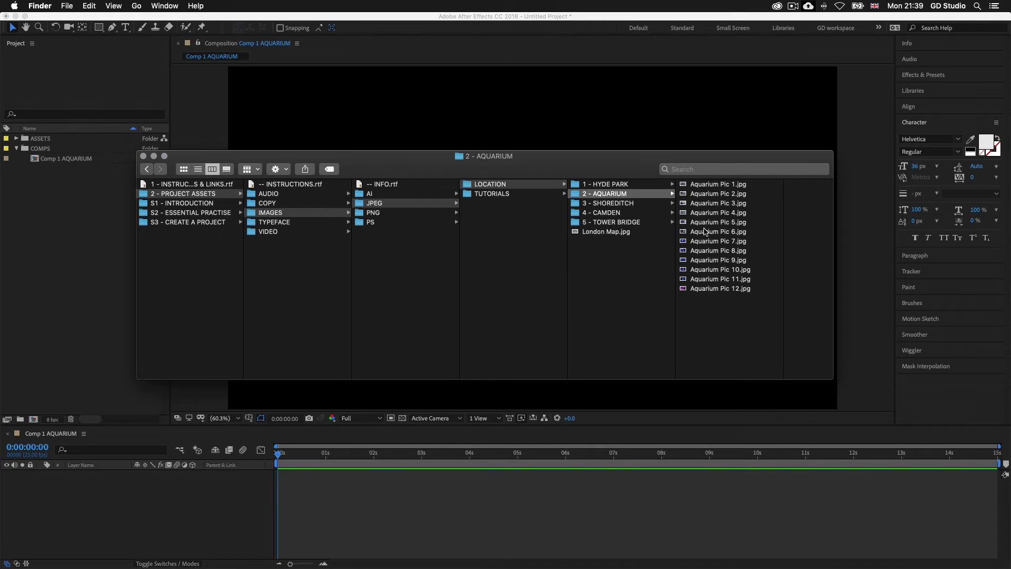
pyautogui.click(726, 194)
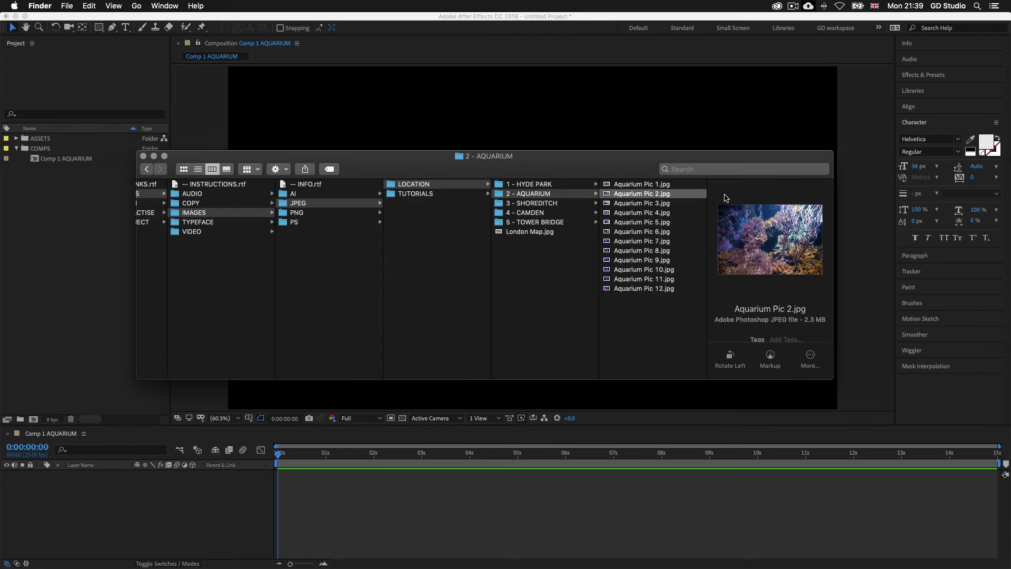
pyautogui.moveTo(625, 195); pyautogui.dragTo(59, 231)
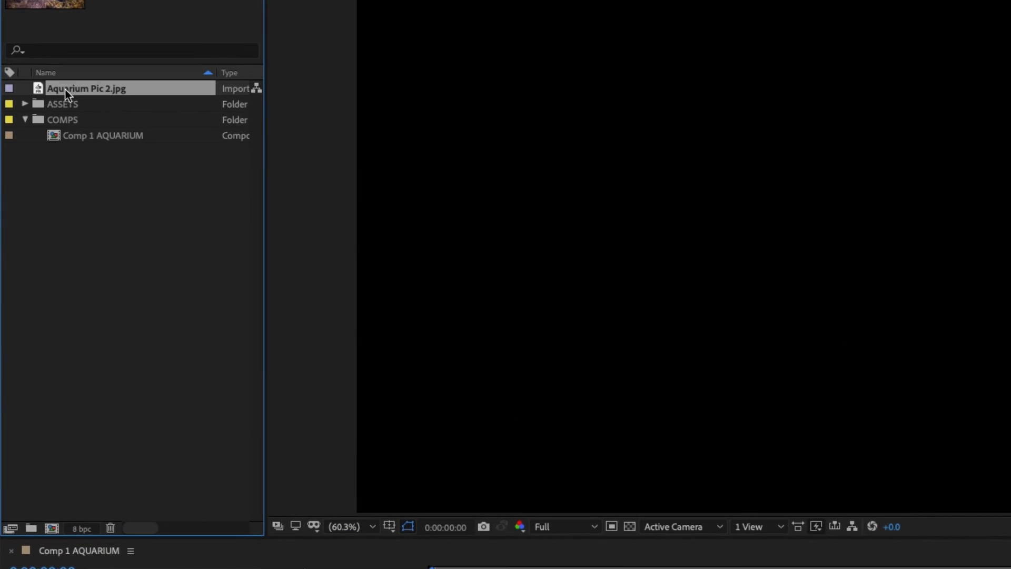
# Step: Add Aquarium Pic 2.jpg to the Comp 1 AQUARIUM timeline and set the layer's scale to 66%
pyautogui.moveTo(86, 88); pyautogui.dragTo(168, 499)
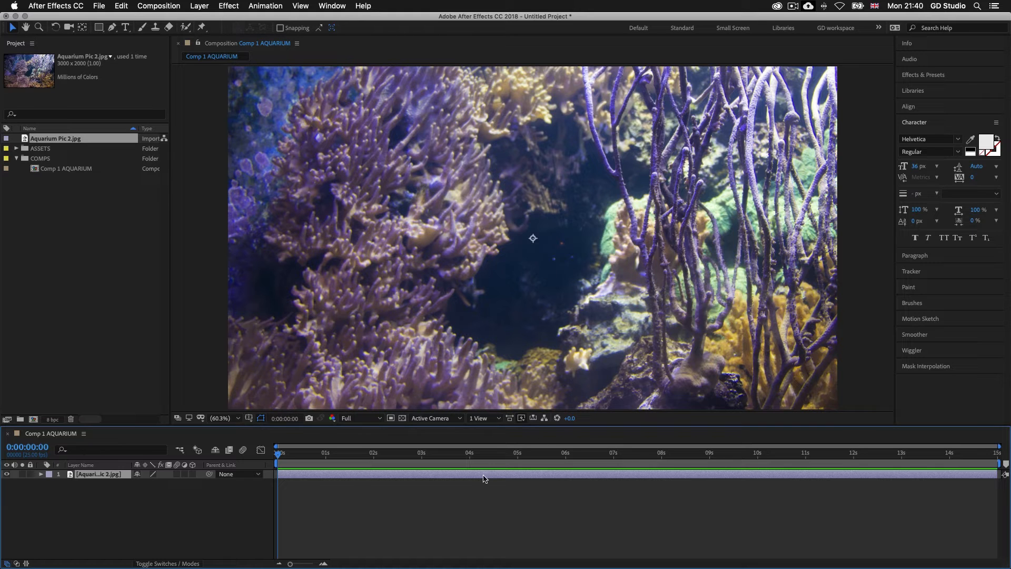
pyautogui.press('s')
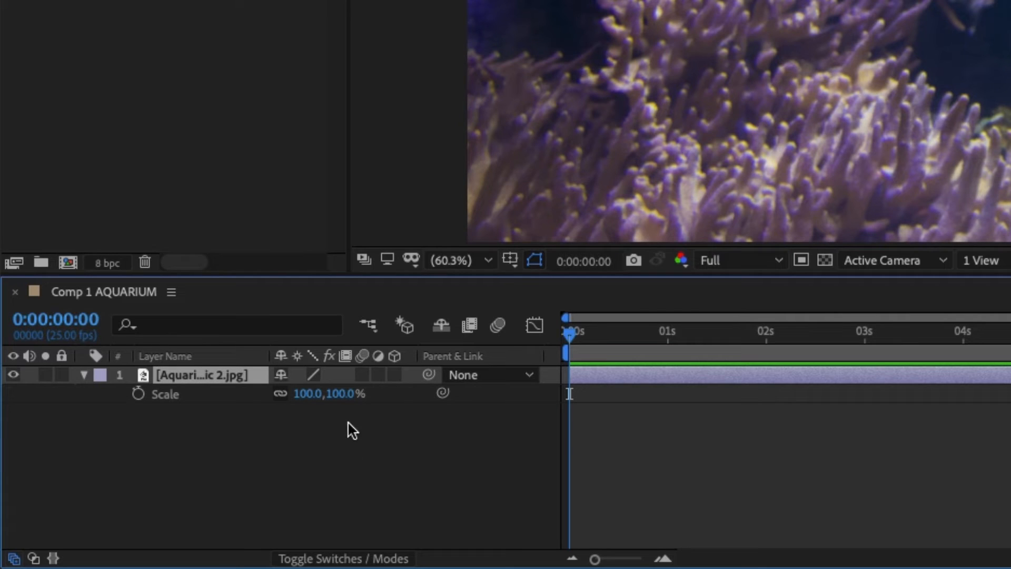
pyautogui.moveTo(342, 402); pyautogui.dragTo(293, 394)
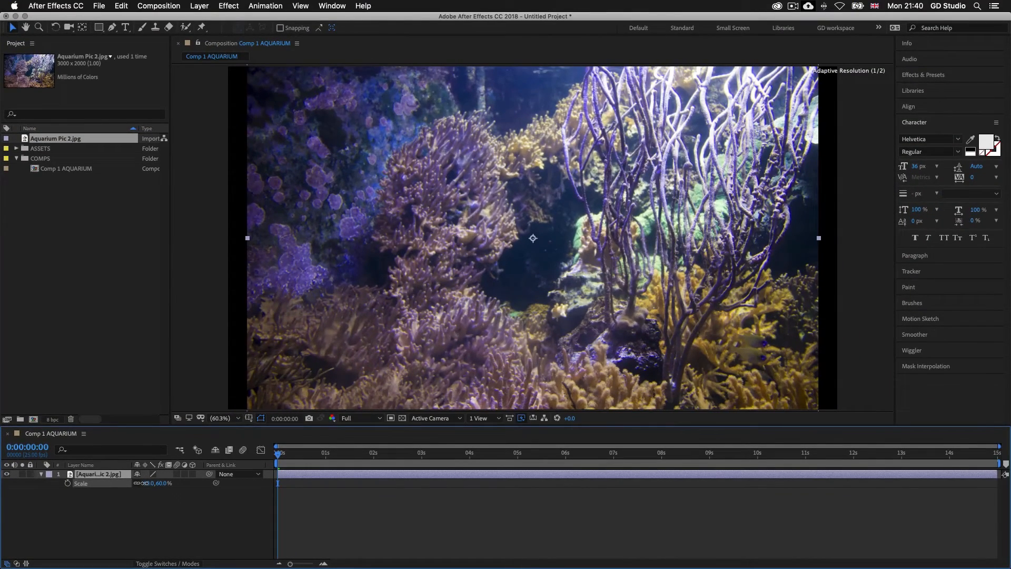
pyautogui.moveTo(143, 483); pyautogui.dragTo(157, 483)
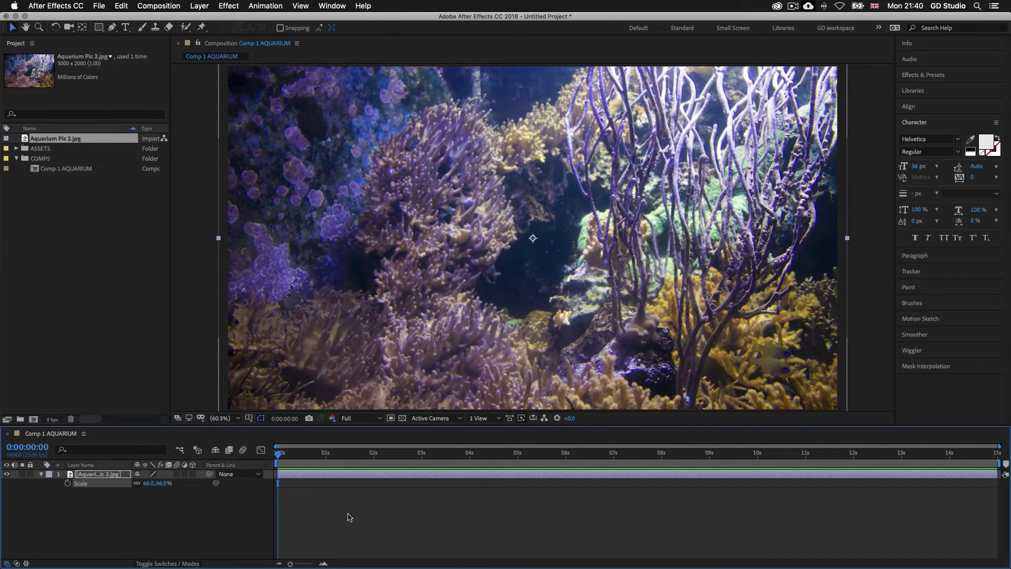
# Step: Import Coral 1.png and Fish 1.png to Fish 5.png from the FISH folder of PNG images in Finder
pyautogui.press('super+Tab')
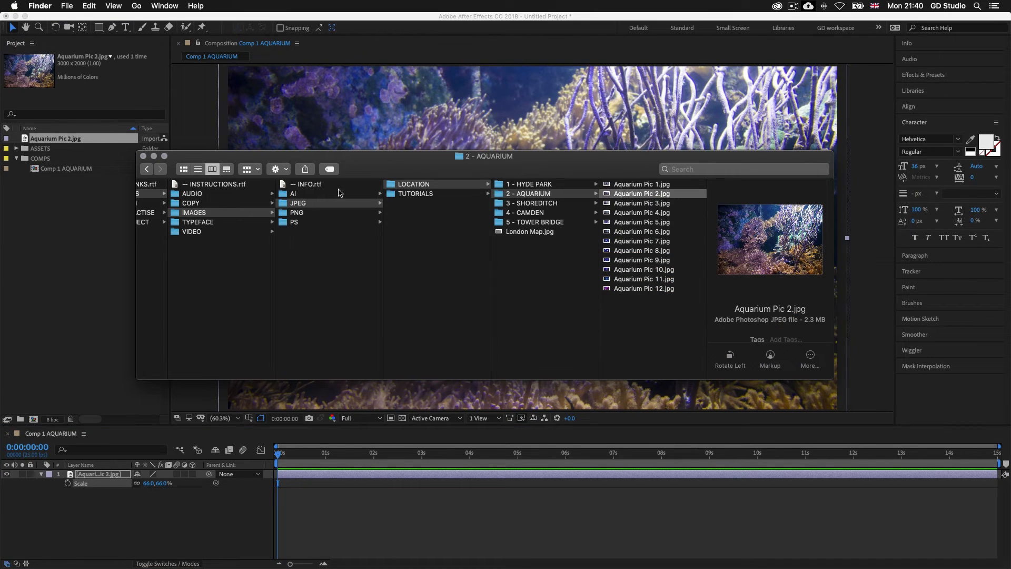
pyautogui.click(296, 213)
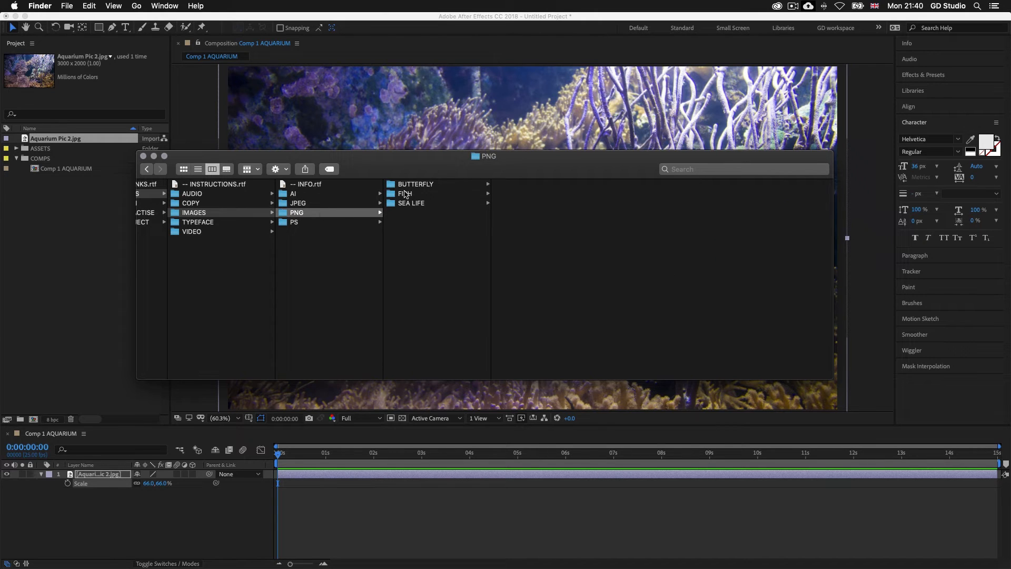
pyautogui.click(406, 195)
pyautogui.moveTo(550, 266); pyautogui.dragTo(39, 240)
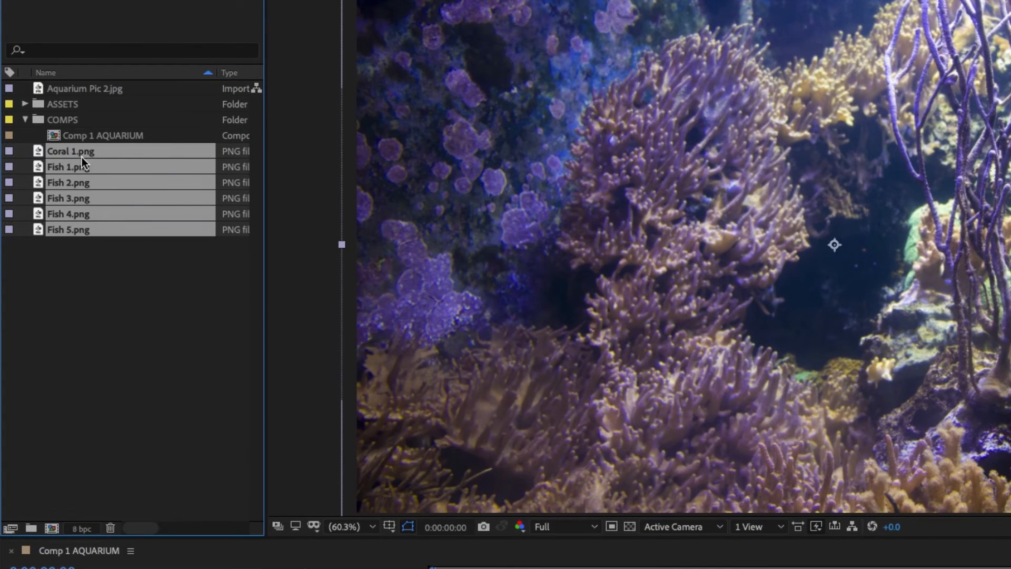
pyautogui.click(93, 285)
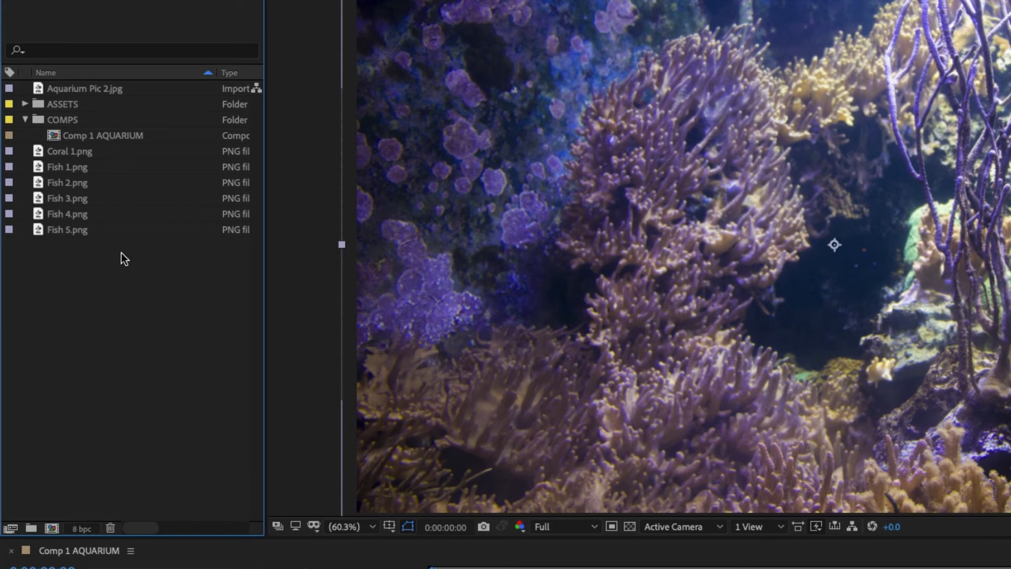
# Step: Create a project folder named IMAGES and move it into the ASSETS folder
pyautogui.click(31, 528)
pyautogui.write('IMAGES')
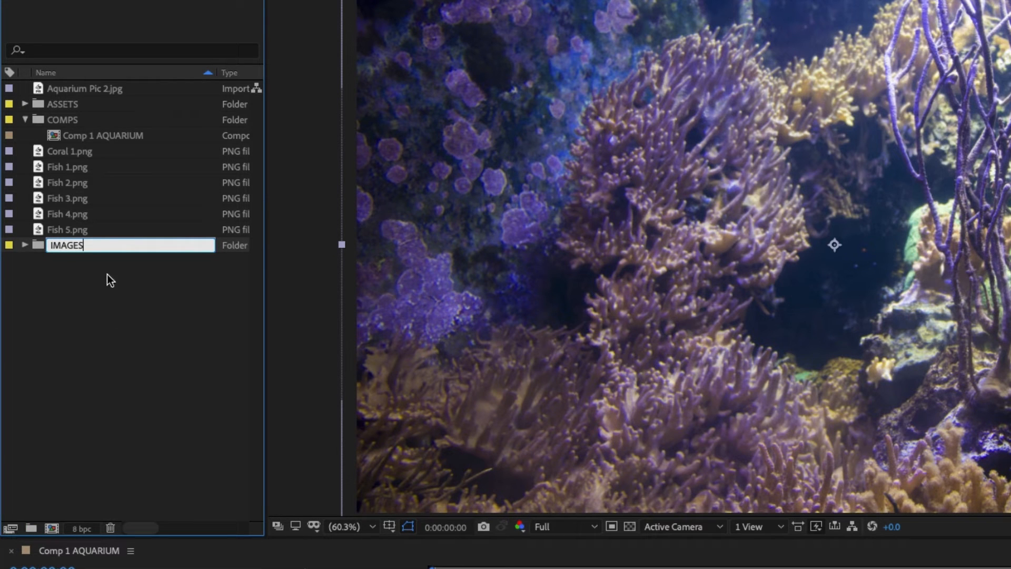
pyautogui.click(107, 273)
pyautogui.moveTo(65, 244); pyautogui.dragTo(74, 110)
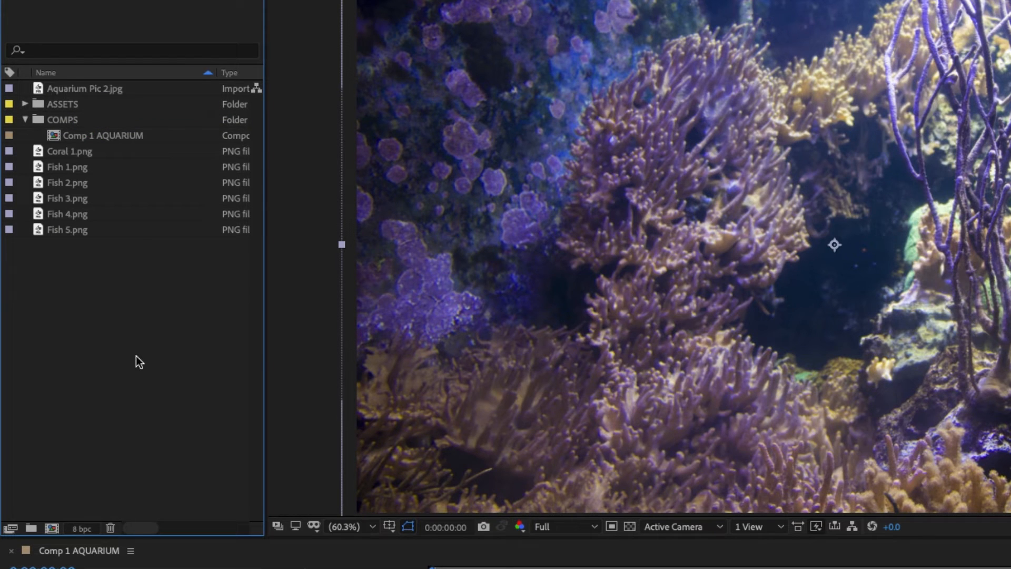
# Step: Create a project folder named JPEG and move it into the IMAGES folder inside ASSETS
pyautogui.click(31, 527)
pyautogui.write('J')
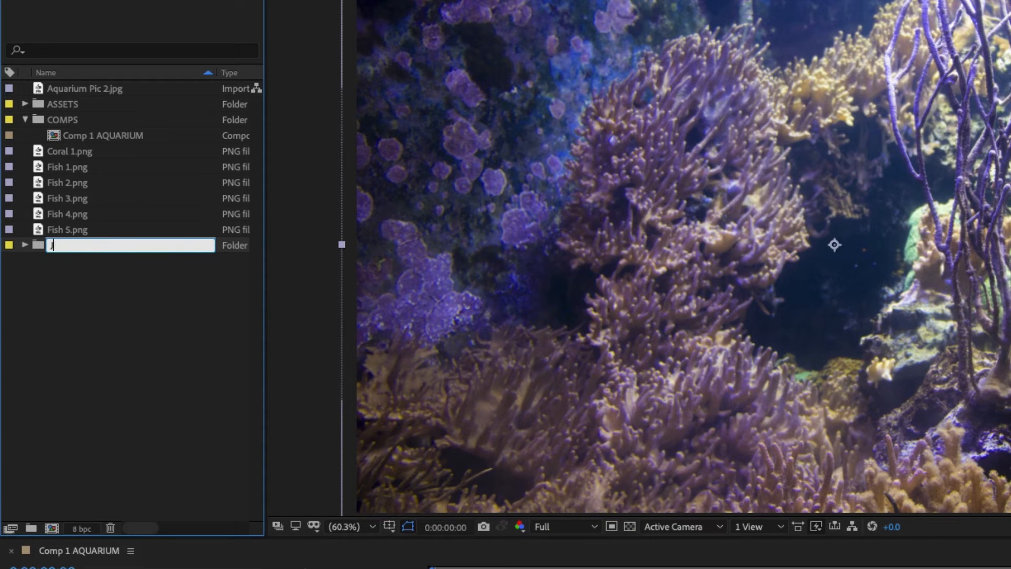
pyautogui.write('PEG')
pyautogui.press('Return')
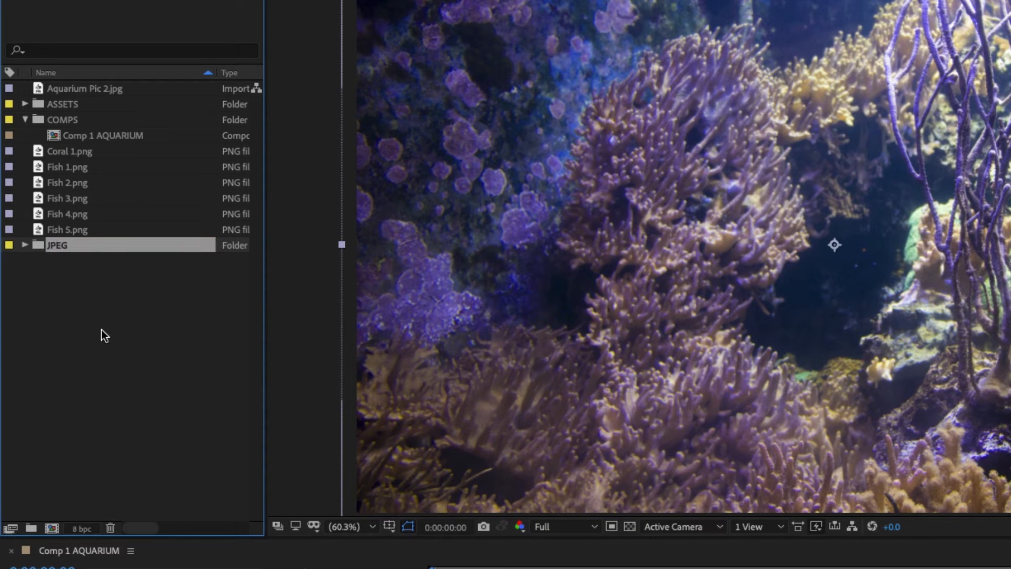
pyautogui.click(23, 103)
pyautogui.moveTo(52, 260); pyautogui.dragTo(68, 123)
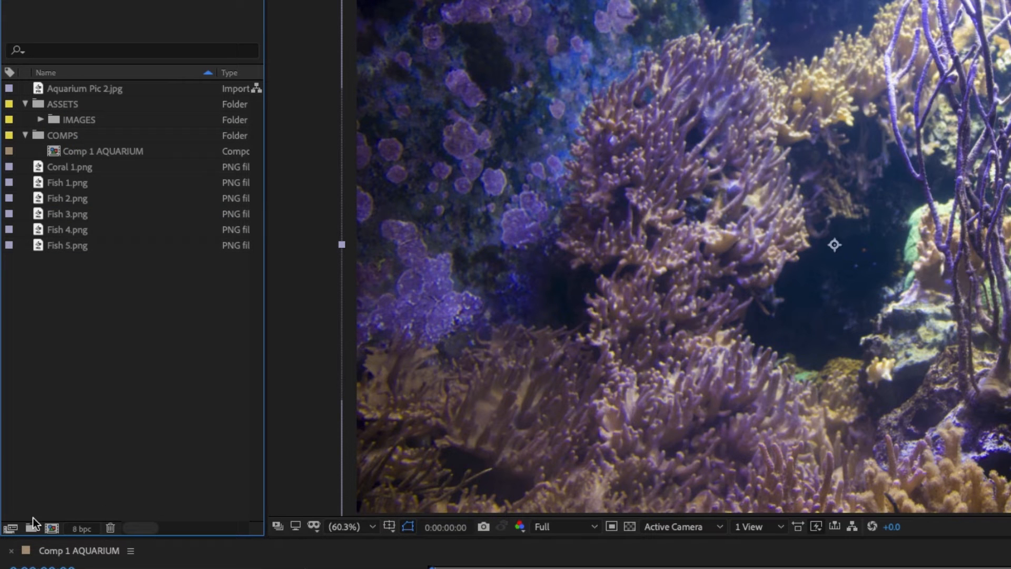
# Step: Create a project folder named PNG, move it into the IMAGES folder and expand IMAGES
pyautogui.click(31, 528)
pyautogui.write('PNG')
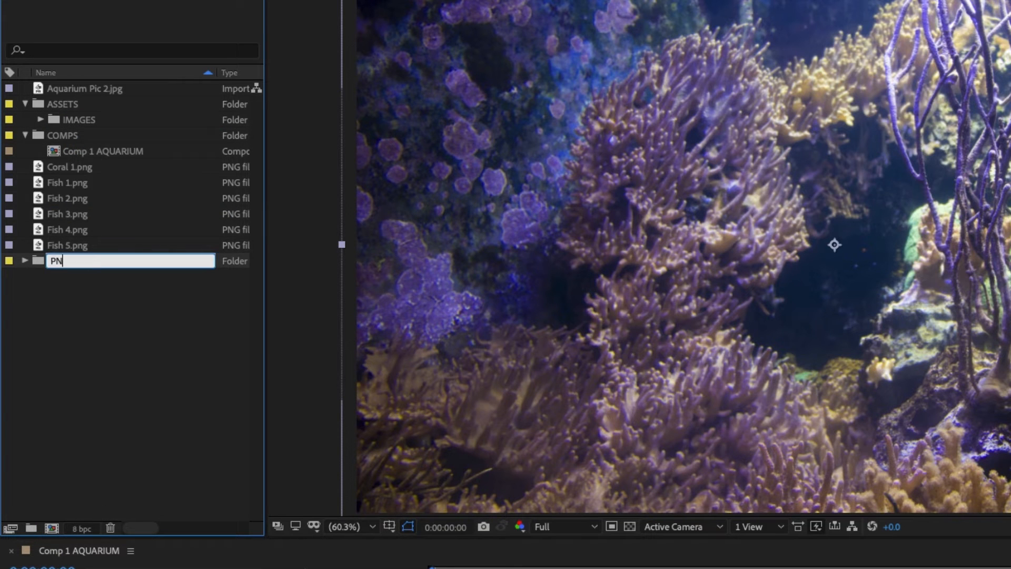
pyautogui.press('Return')
pyautogui.moveTo(56, 257); pyautogui.dragTo(84, 122)
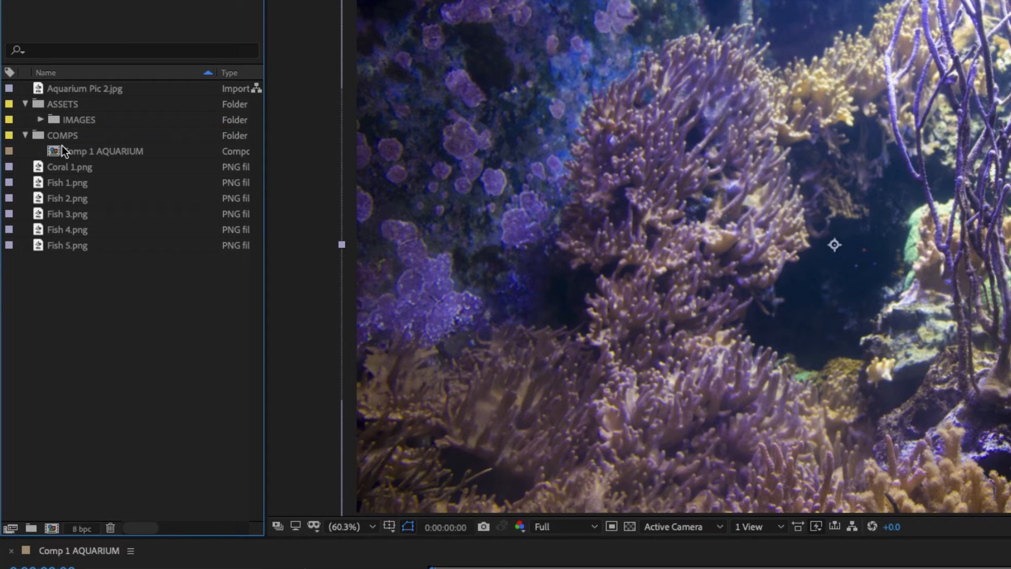
pyautogui.click(40, 120)
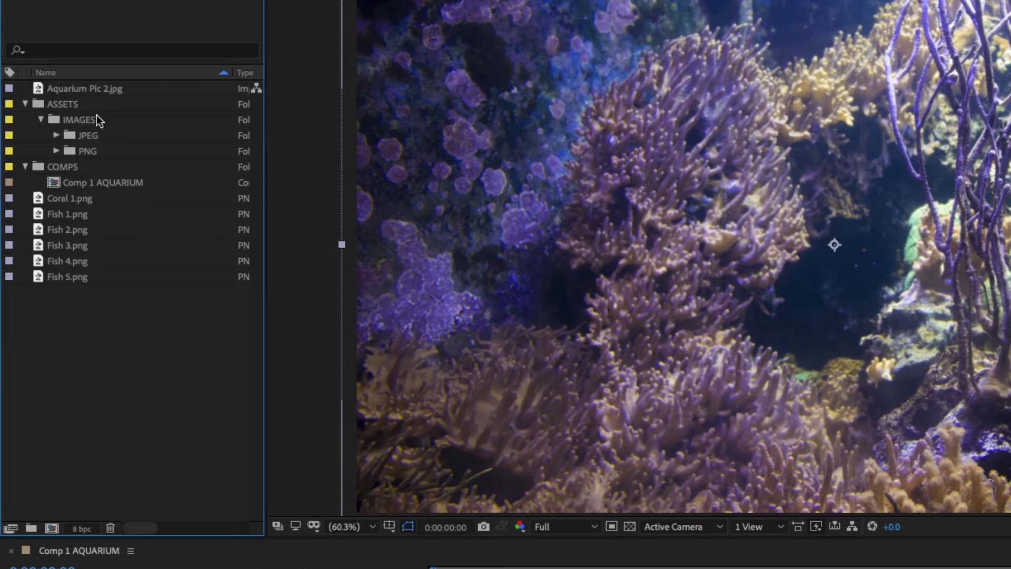
# Step: Sort the imported coral and fish images into the PNG folder and Aquarium Pic 2.jpg into the JPEG folder
pyautogui.moveTo(112, 324); pyautogui.dragTo(77, 150)
pyautogui.click(56, 151)
pyautogui.moveTo(67, 90); pyautogui.dragTo(82, 135)
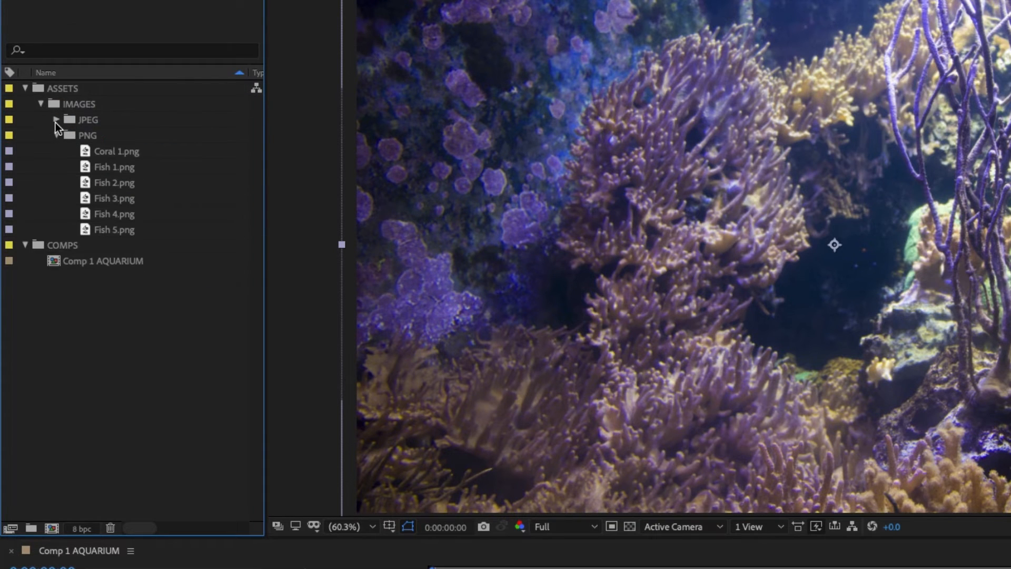
pyautogui.click(56, 120)
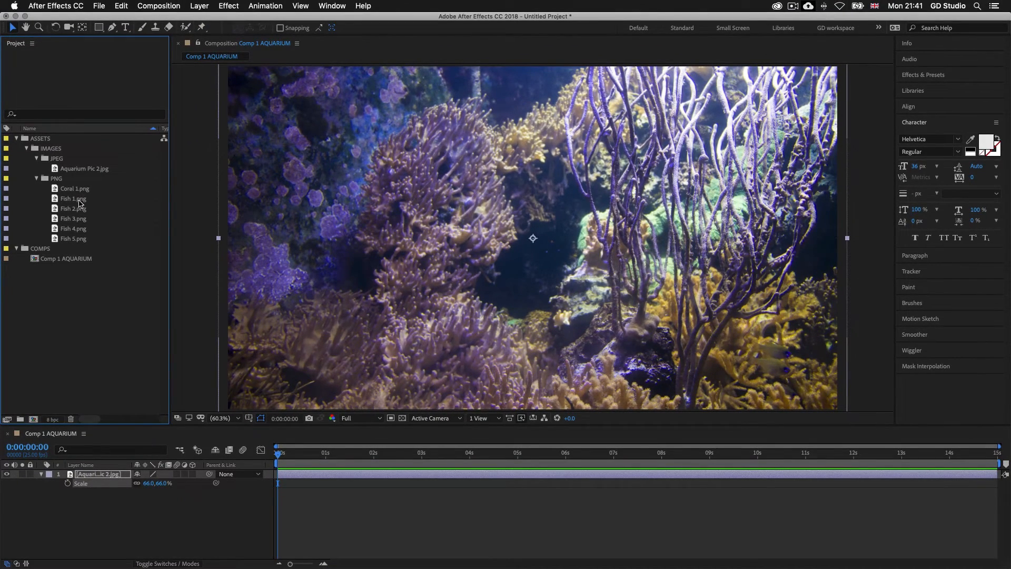
# Step: Place Fish 1.png in the left half of the aquarium image and Fish 2.png right of its upper centre, scaling both down
pyautogui.moveTo(80, 203); pyautogui.dragTo(429, 204)
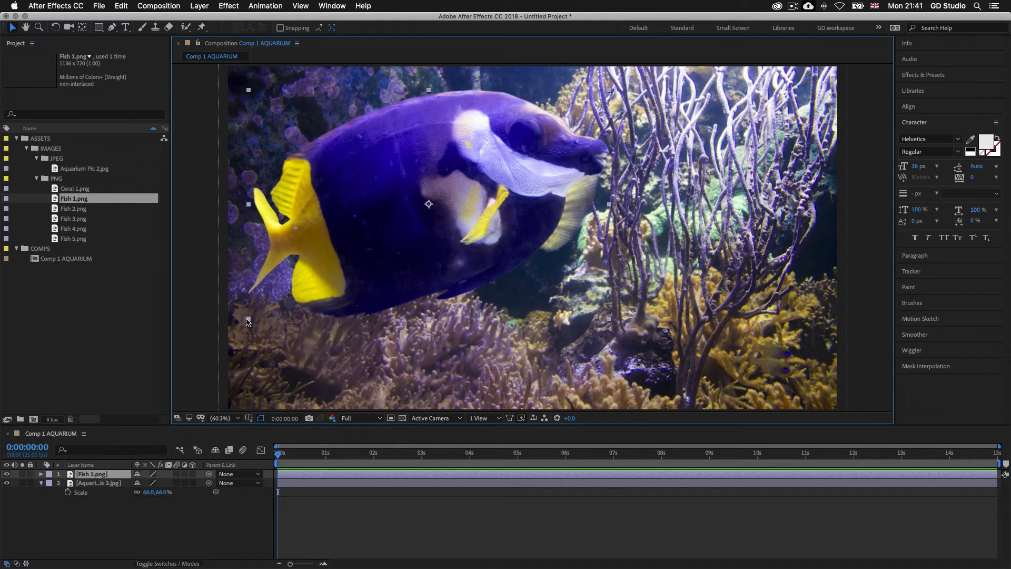
pyautogui.moveTo(250, 322); pyautogui.dragTo(336, 259)
pyautogui.moveTo(383, 215); pyautogui.dragTo(337, 207)
pyautogui.moveTo(62, 211); pyautogui.dragTo(629, 195)
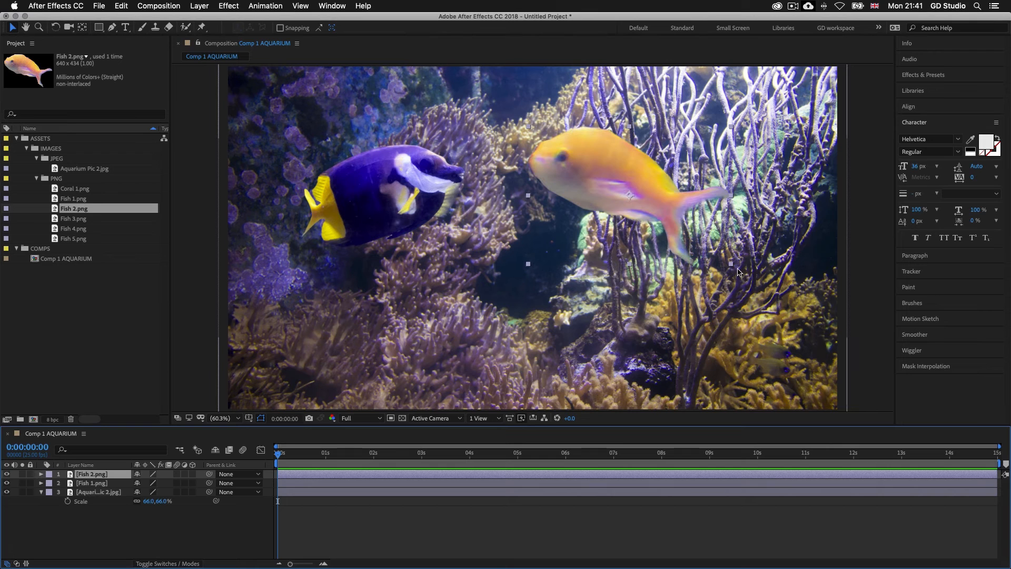
pyautogui.moveTo(732, 267); pyautogui.dragTo(697, 248)
pyautogui.moveTo(632, 178); pyautogui.dragTo(599, 131)
# Step: Place Fish 3.png below Fish 2.png and the Fish 4.png group near the aquarium image's right edge, scaling both down
pyautogui.moveTo(74, 218); pyautogui.dragTo(597, 285)
pyautogui.moveTo(718, 369); pyautogui.dragTo(665, 332)
pyautogui.moveTo(571, 264); pyautogui.dragTo(569, 313)
pyautogui.moveTo(78, 229); pyautogui.dragTo(741, 210)
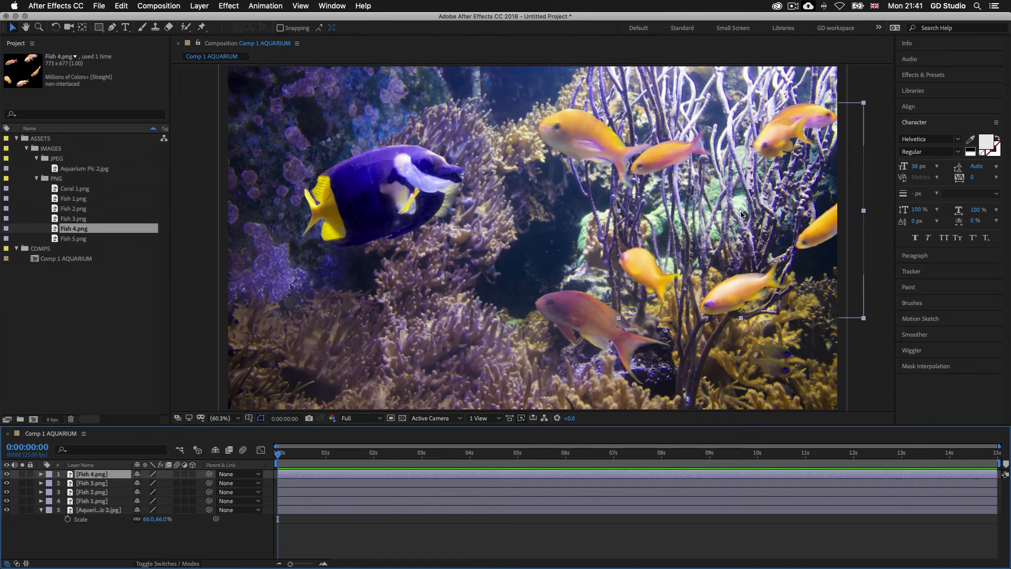
pyautogui.moveTo(863, 318); pyautogui.dragTo(820, 281)
pyautogui.moveTo(797, 220); pyautogui.dragTo(813, 245)
# Step: Place Coral 1.png in the lower-left corner of the aquarium image and move its layer directly below the Fish 1.png layer
pyautogui.moveTo(74, 188); pyautogui.dragTo(369, 266)
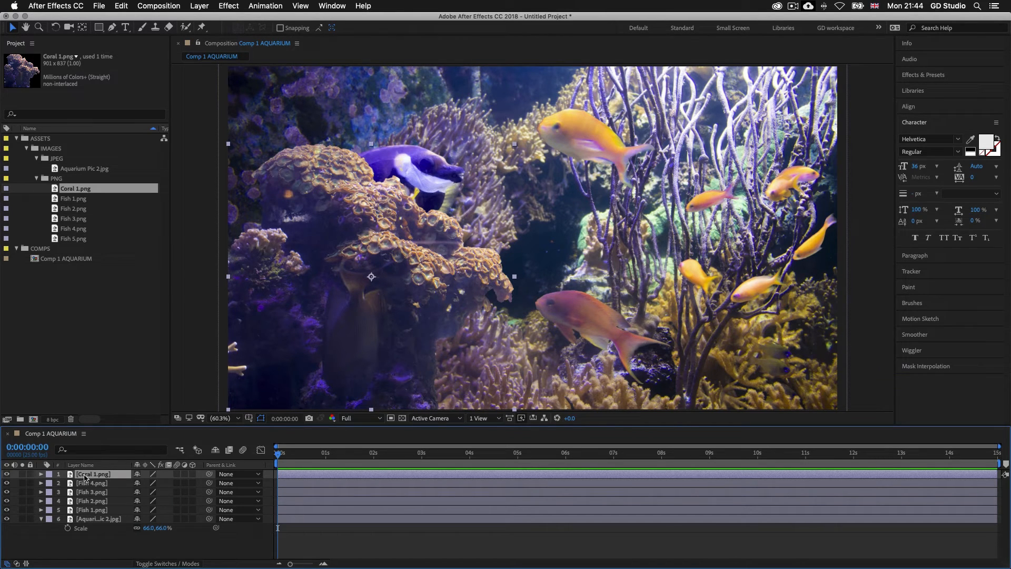
pyautogui.moveTo(82, 477); pyautogui.dragTo(89, 514)
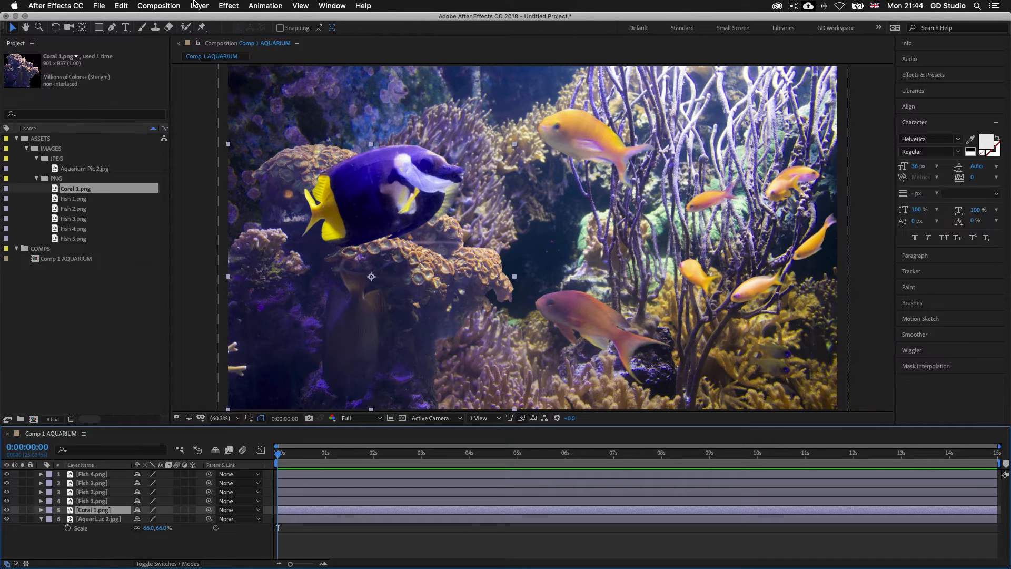
# Step: Create a composition named 2 - BIG BEN with the HDTV 1080 25 preset and duration 0:00:15:00, and move it into the COMPS folder
pyautogui.click(166, 7)
pyautogui.click(179, 20)
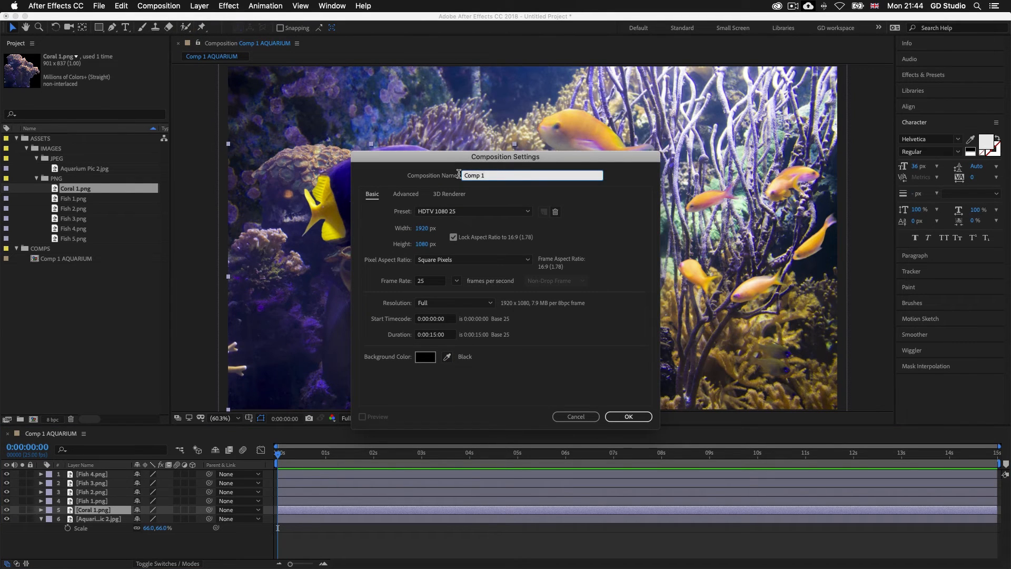
pyautogui.write('2 - BIG BEN')
pyautogui.click(460, 211)
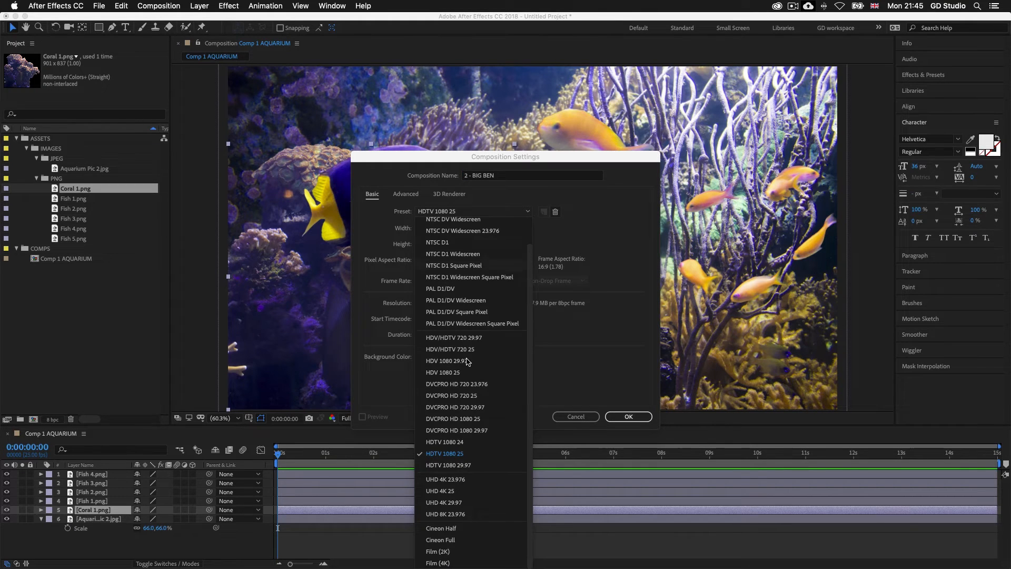
pyautogui.click(466, 455)
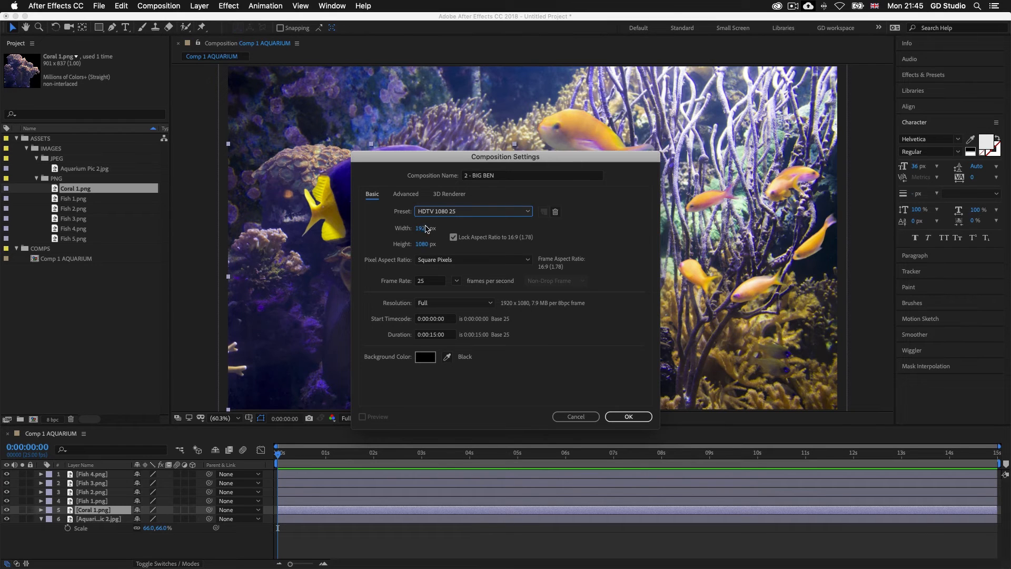
pyautogui.click(435, 335)
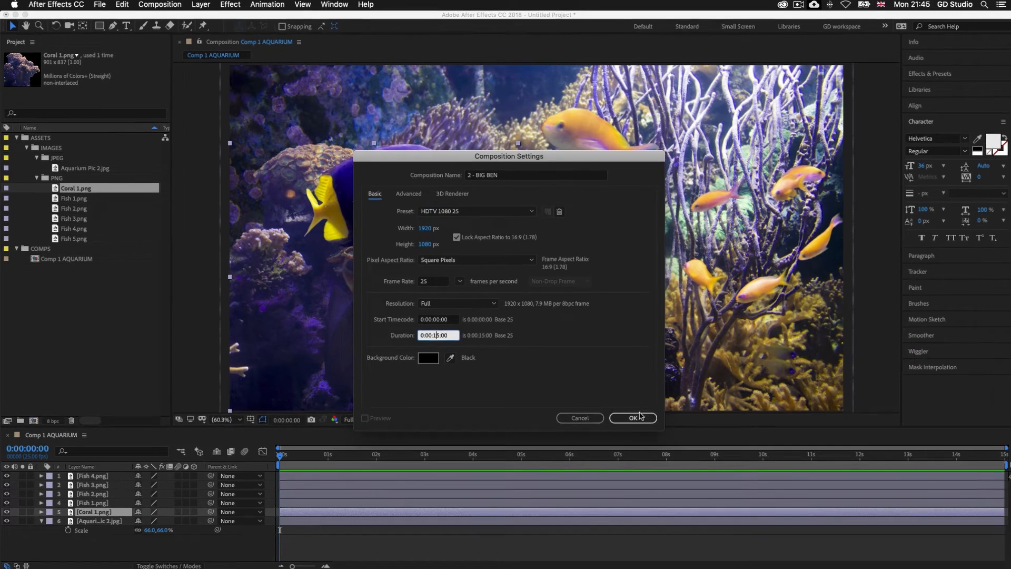
pyautogui.press('Return')
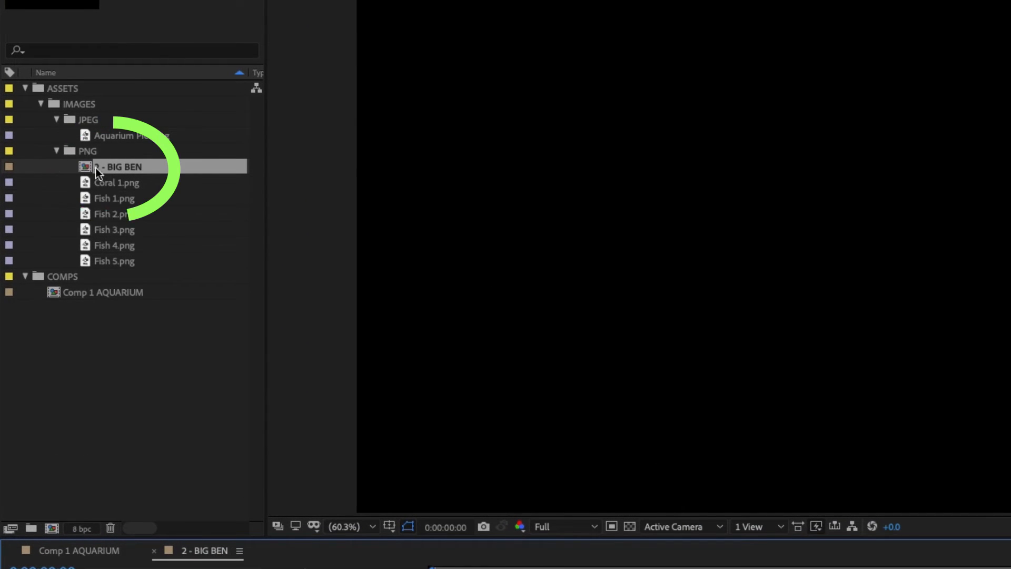
pyautogui.moveTo(112, 165)
pyautogui.mouseDown()
pyautogui.moveTo(106, 213)
pyautogui.moveTo(65, 277)
pyautogui.mouseUp()
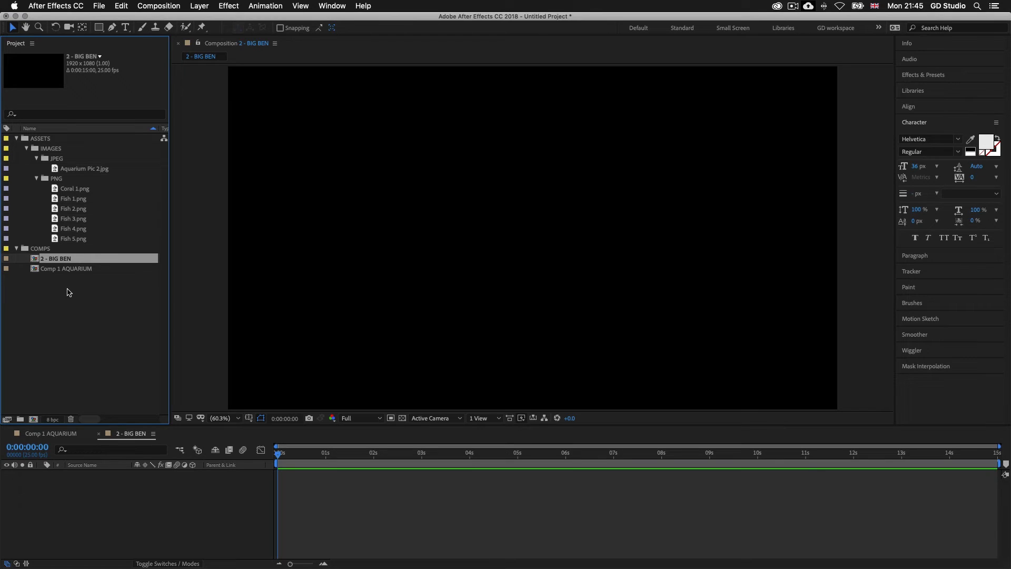
# Step: Switch to Finder and import Big Ben.ai and Buildings Left.ai from the IMAGES > AI > BUILDINGS folder into the After Effects project
pyautogui.press('super+Tab')
pyautogui.press('super+Tab')
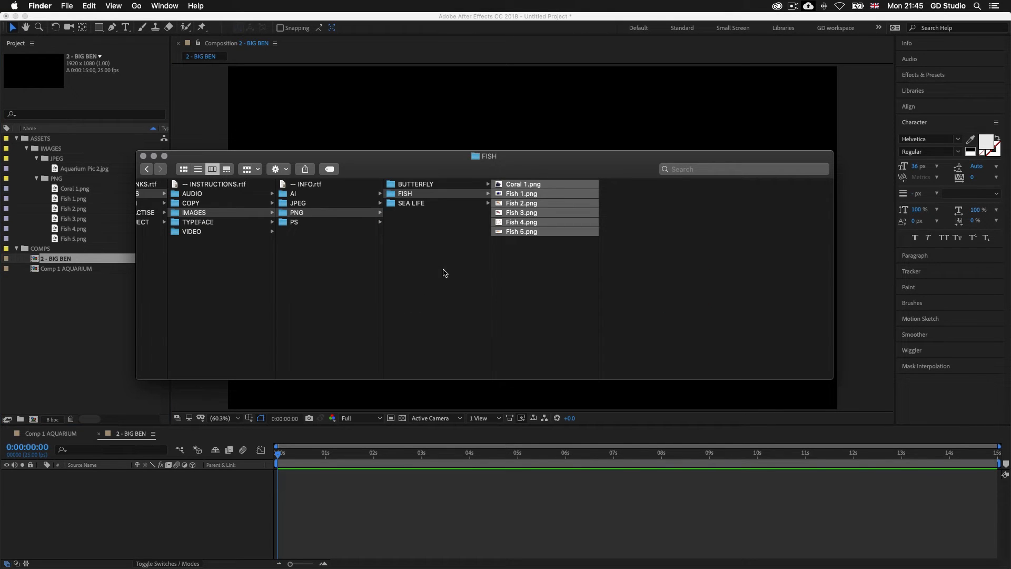
pyautogui.hscroll(-2, 283, 235)
pyautogui.hscroll(-4, 282, 235)
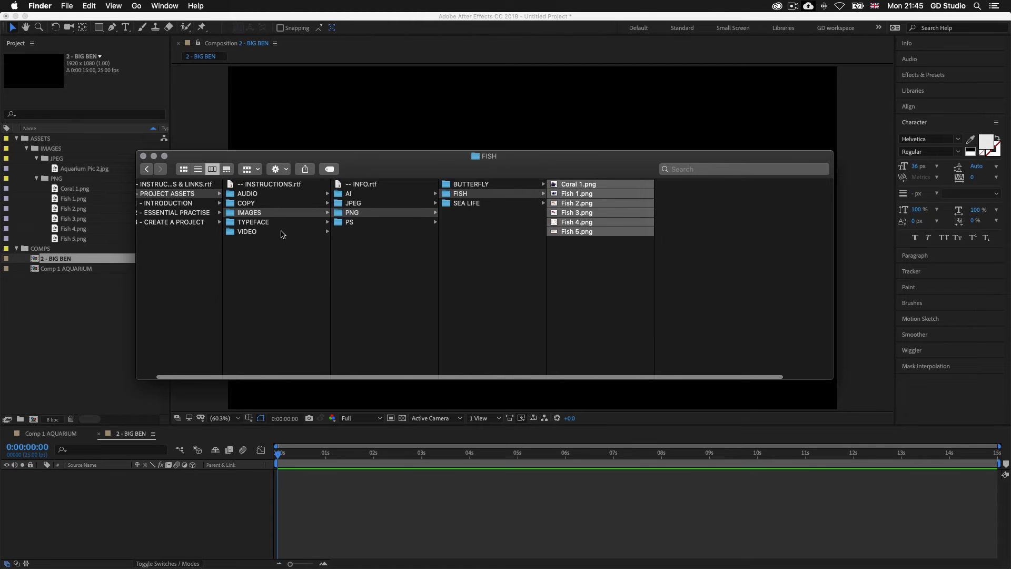
pyautogui.click(274, 213)
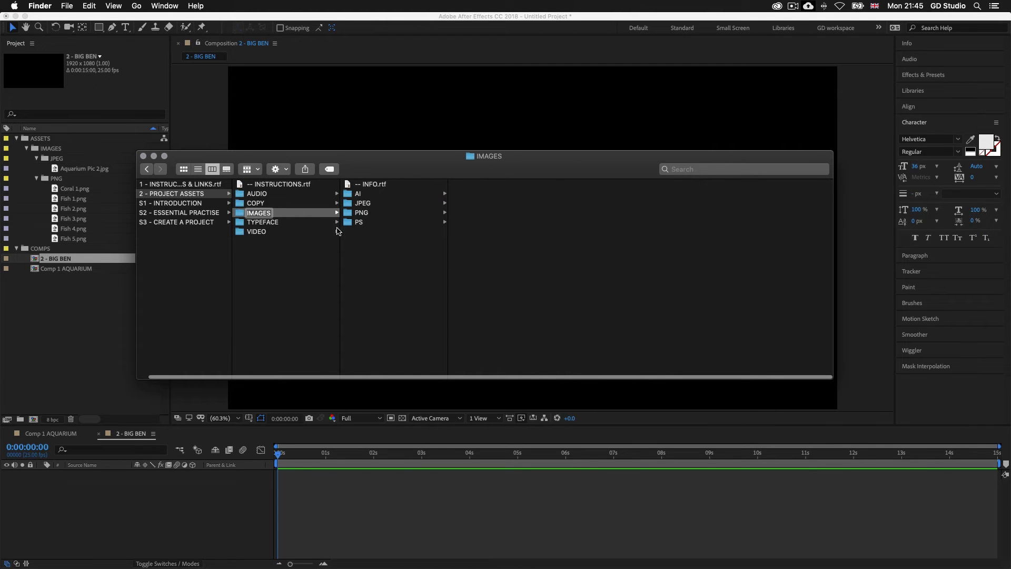
pyautogui.click(370, 195)
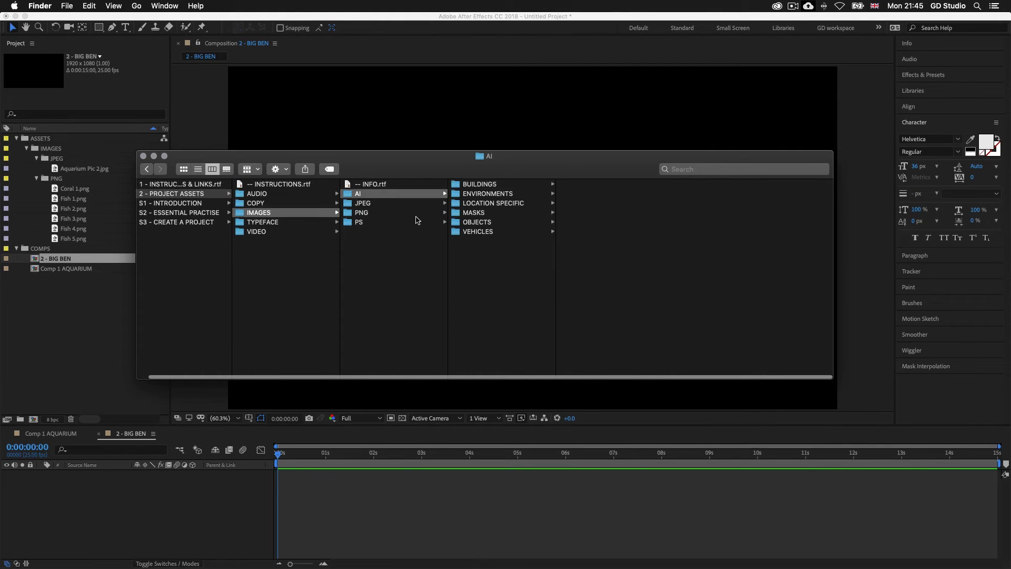
pyautogui.click(488, 186)
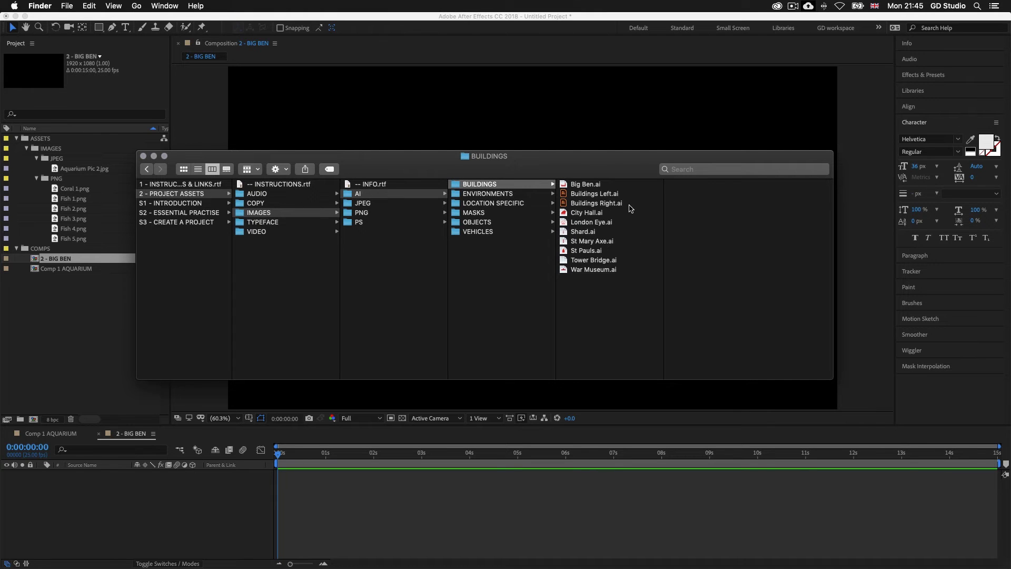
pyautogui.click(589, 186)
pyautogui.moveTo(578, 187); pyautogui.dragTo(48, 320)
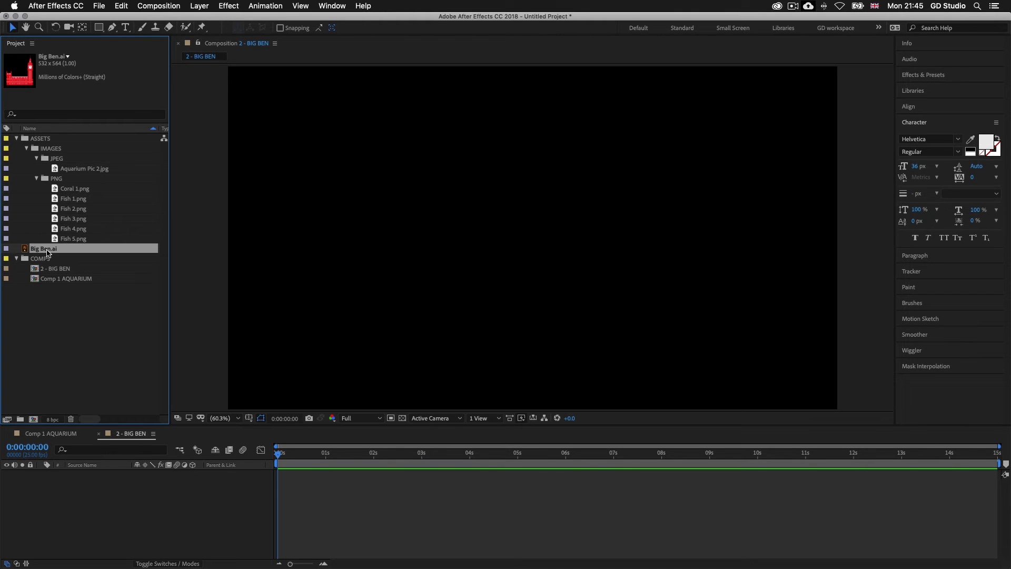
pyautogui.press('super+Tab')
pyautogui.moveTo(601, 197); pyautogui.dragTo(44, 322)
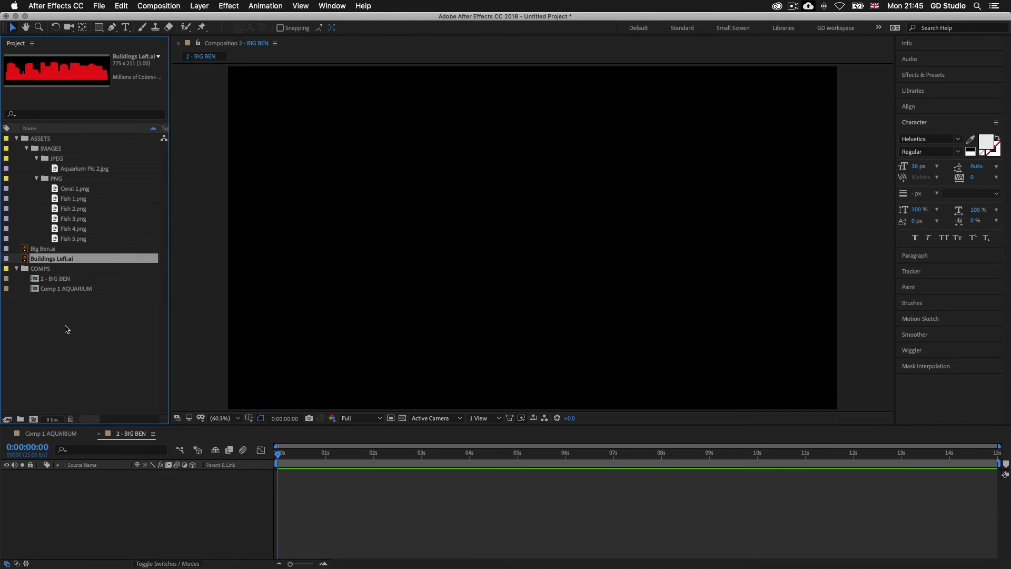
# Step: Import Cloud 1.ai, Cloud 3.ai and Cloud 5.ai from Finder's AI > OBJECTS > CLOUDS folder into the After Effects project
pyautogui.press('super+Tab')
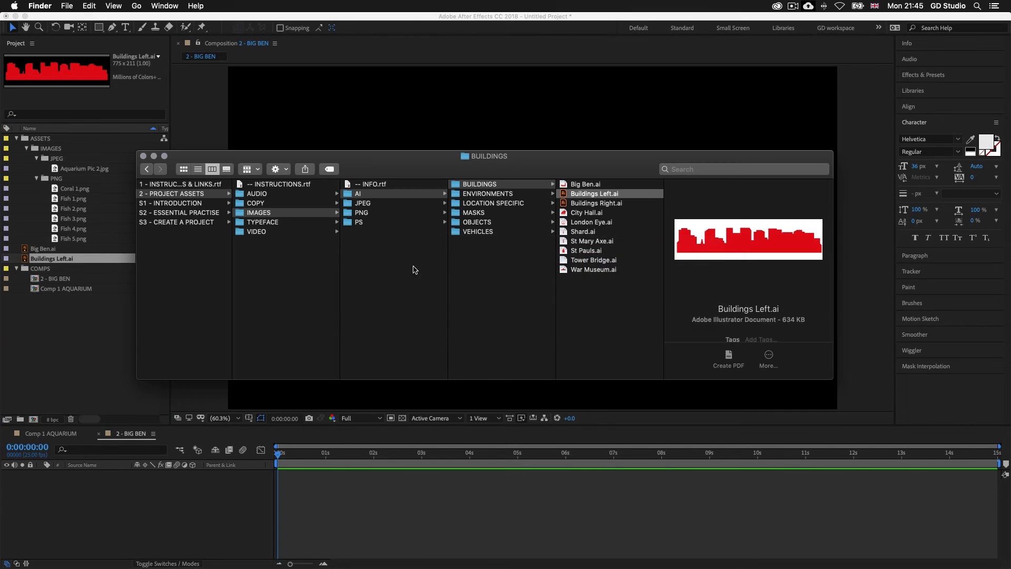
pyautogui.click(494, 221)
pyautogui.click(590, 195)
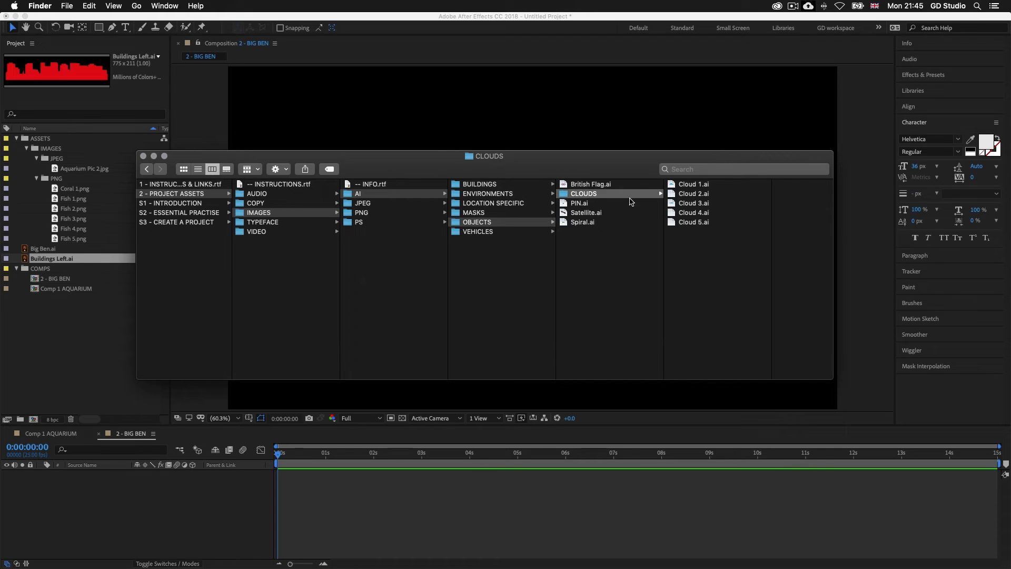
pyautogui.click(692, 185)
pyautogui.keyDown('super'); pyautogui.click(629, 203); pyautogui.keyUp('super')
pyautogui.keyDown('super'); pyautogui.click(629, 221); pyautogui.keyUp('super')
pyautogui.moveTo(629, 222); pyautogui.dragTo(65, 358)
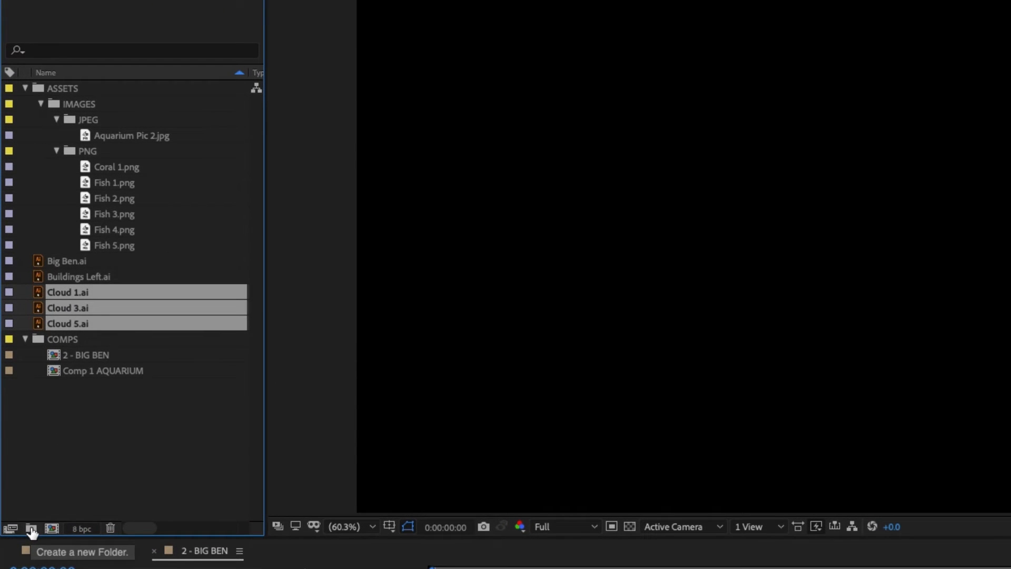
# Step: Create a VECTORS folder inside IMAGES, move the five imported Illustrator files into it and expand it
pyautogui.click(31, 528)
pyautogui.write('VECTORS')
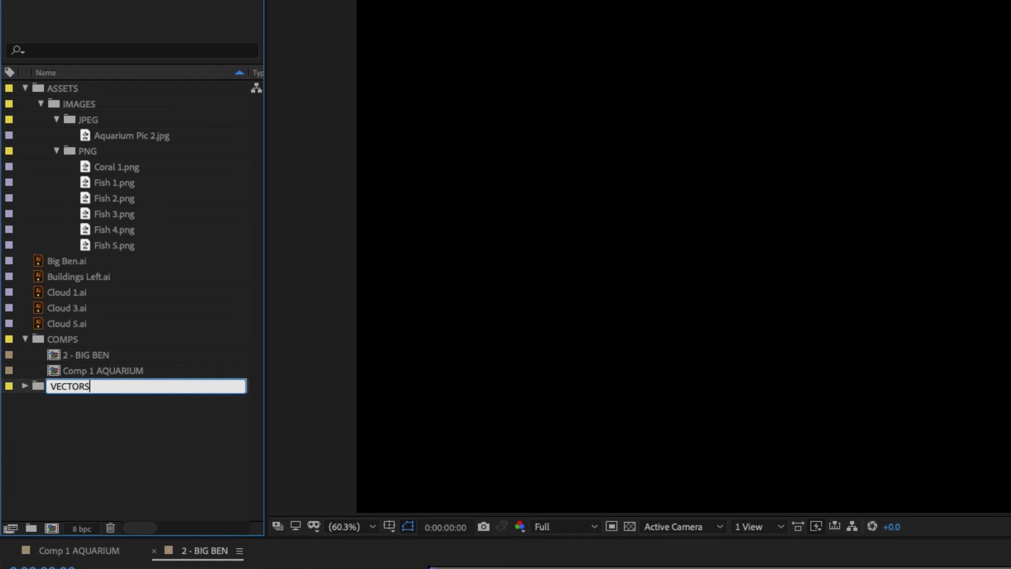
pyautogui.press('Return')
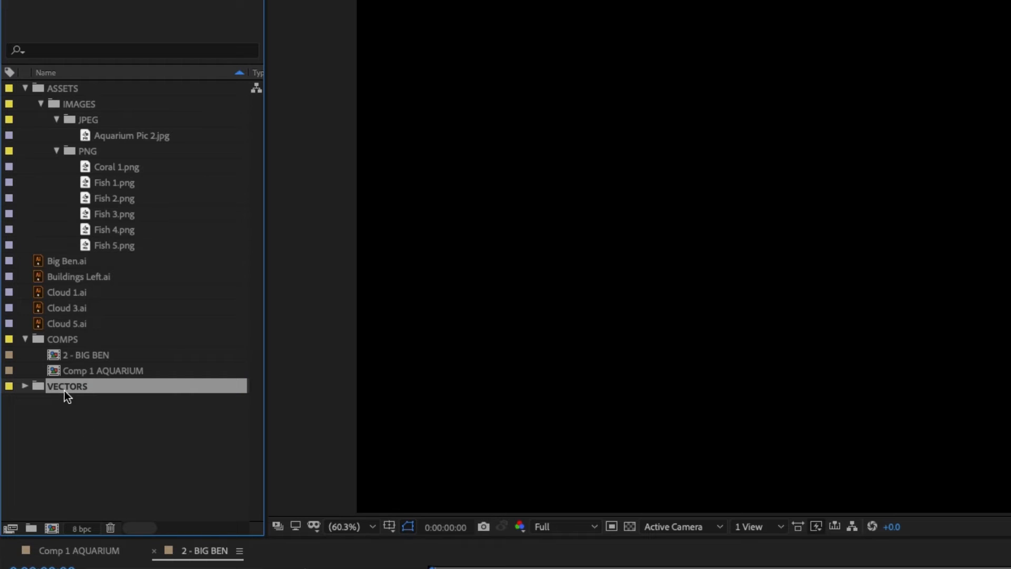
pyautogui.moveTo(65, 387); pyautogui.dragTo(78, 104)
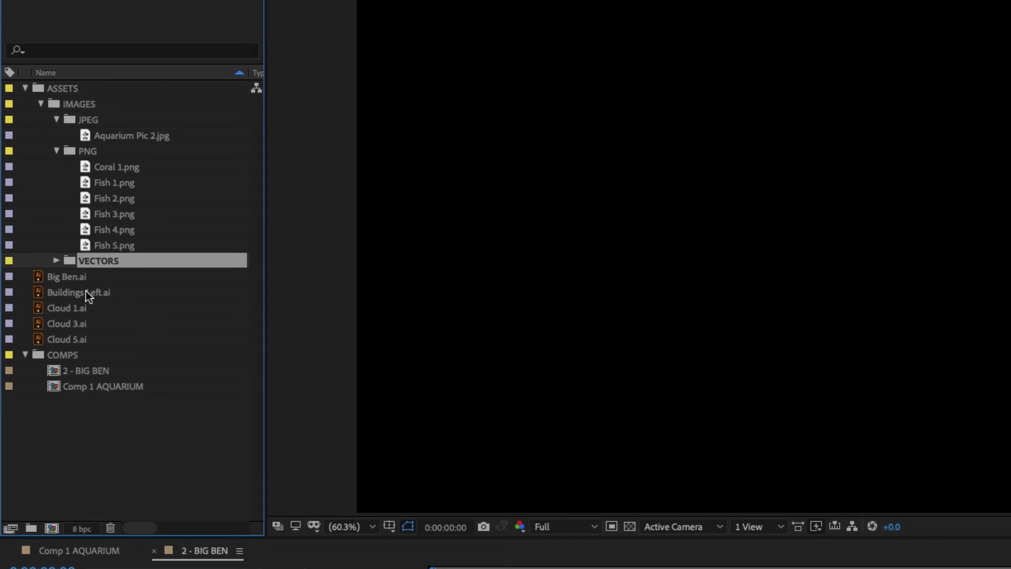
pyautogui.click(80, 276)
pyautogui.keyDown('shift'); pyautogui.click(73, 337); pyautogui.keyUp('shift')
pyautogui.moveTo(62, 288); pyautogui.dragTo(88, 262)
pyautogui.click(56, 262)
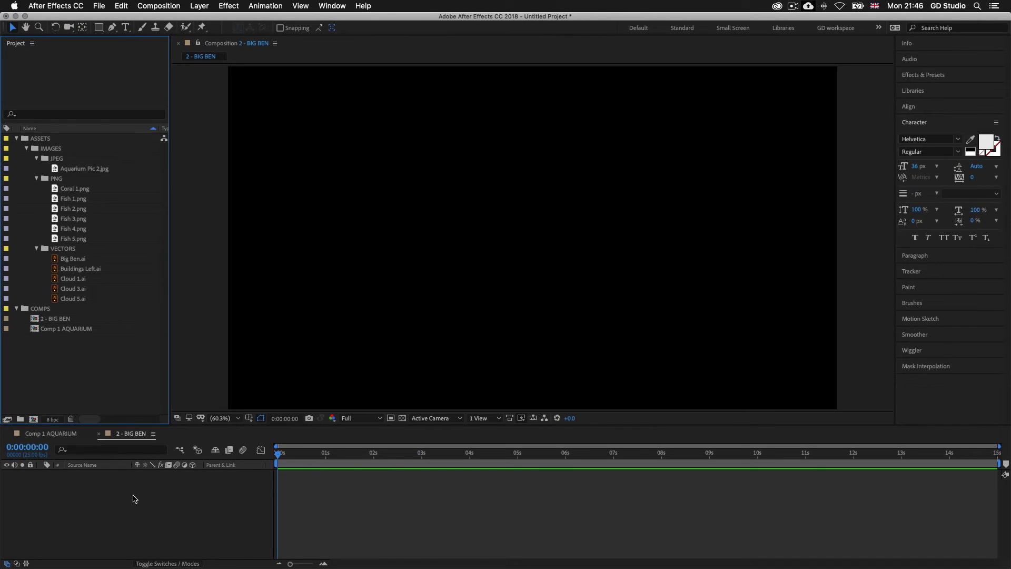
# Step: Add a white (FFFFFF) solid of 1920 x 1080 px to the 2 - BIG BEN composition as the background
pyautogui.rightClick(134, 498)
pyautogui.moveTo(162, 455)
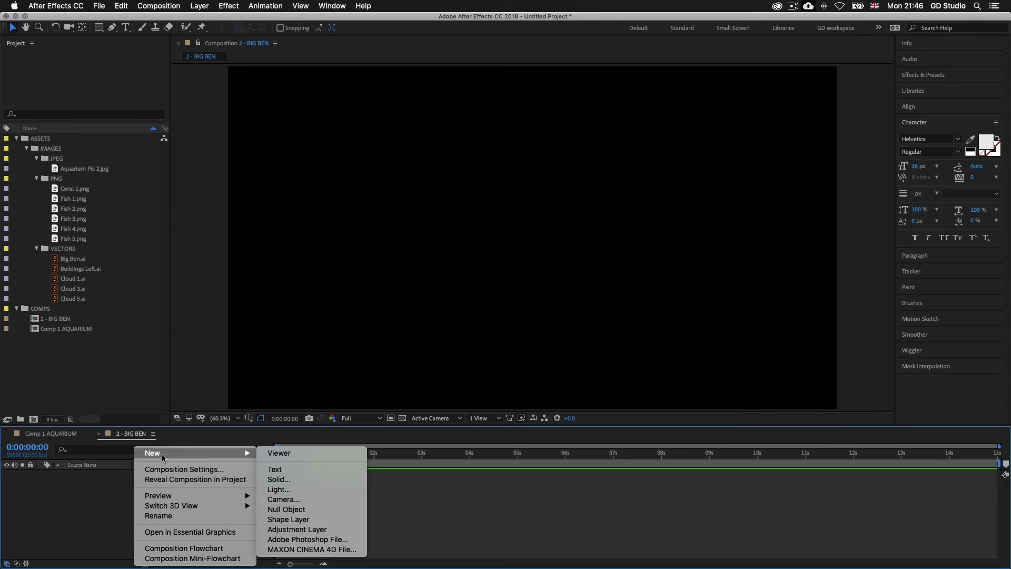
pyautogui.click(296, 478)
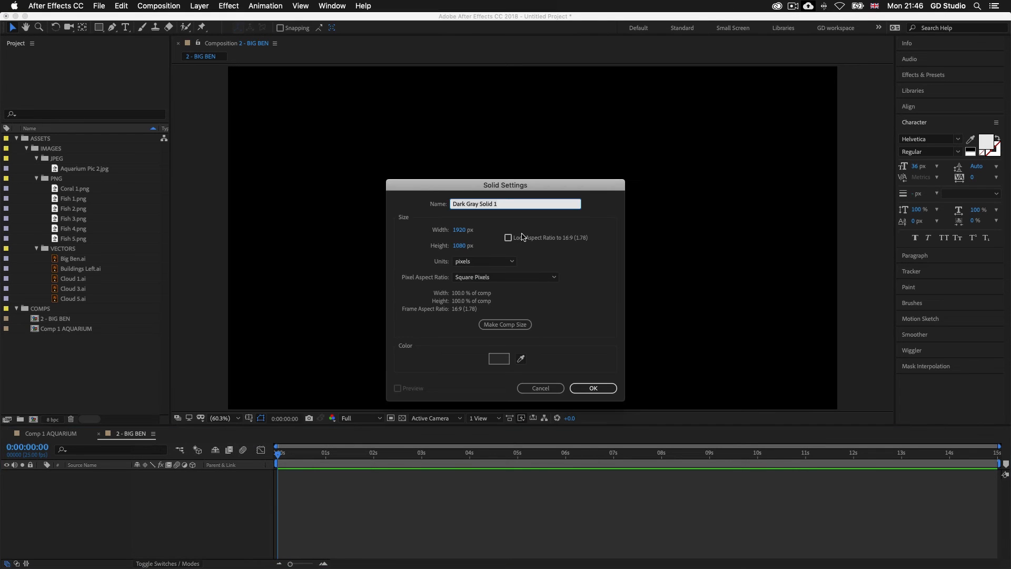
pyautogui.click(499, 358)
pyautogui.moveTo(389, 244); pyautogui.dragTo(362, 217)
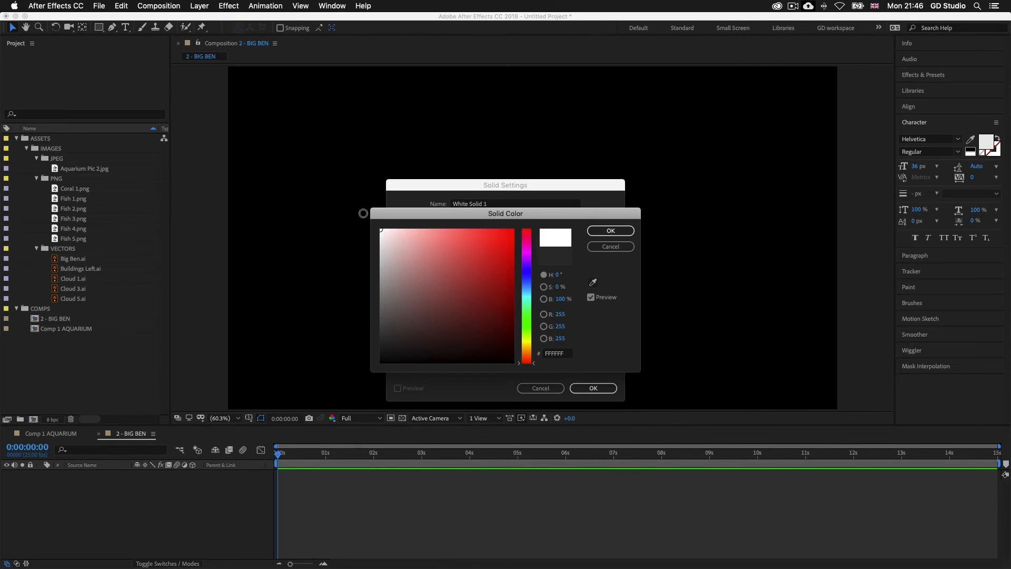
pyautogui.click(610, 231)
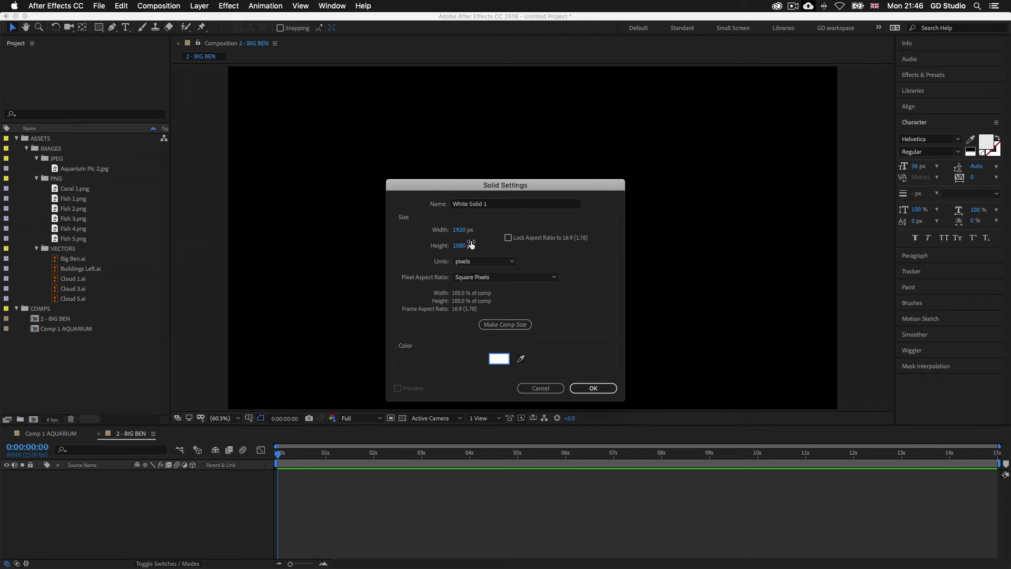
pyautogui.click(584, 388)
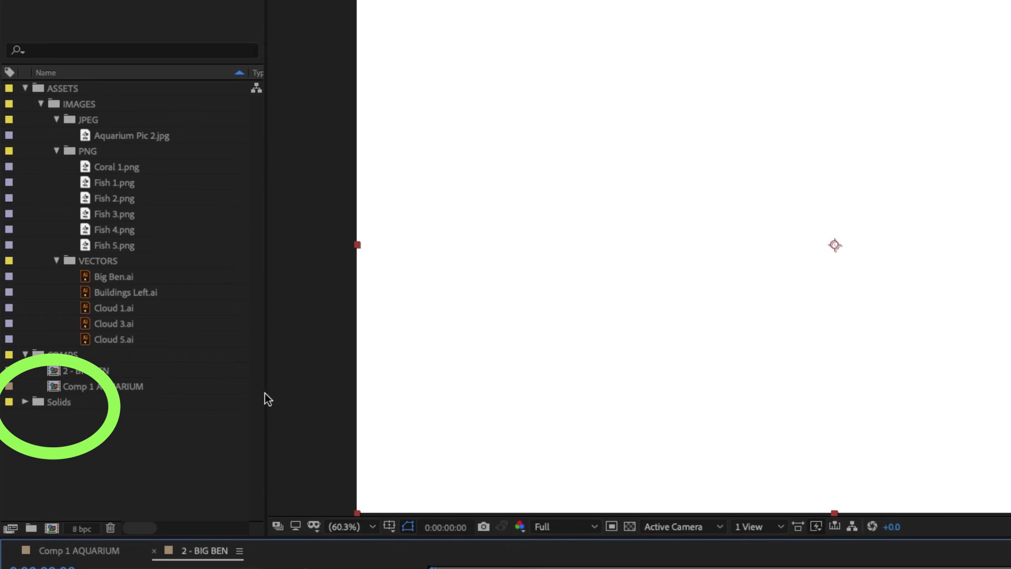
# Step: Move the Solids folder into the IMAGES folder and expand it
pyautogui.click(46, 403)
pyautogui.moveTo(55, 402); pyautogui.dragTo(84, 103)
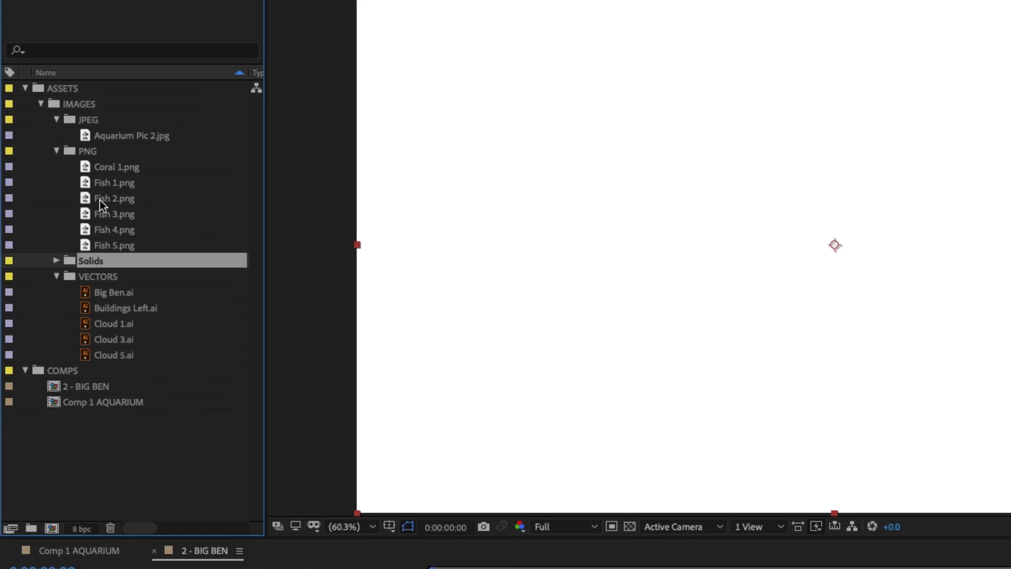
pyautogui.click(56, 260)
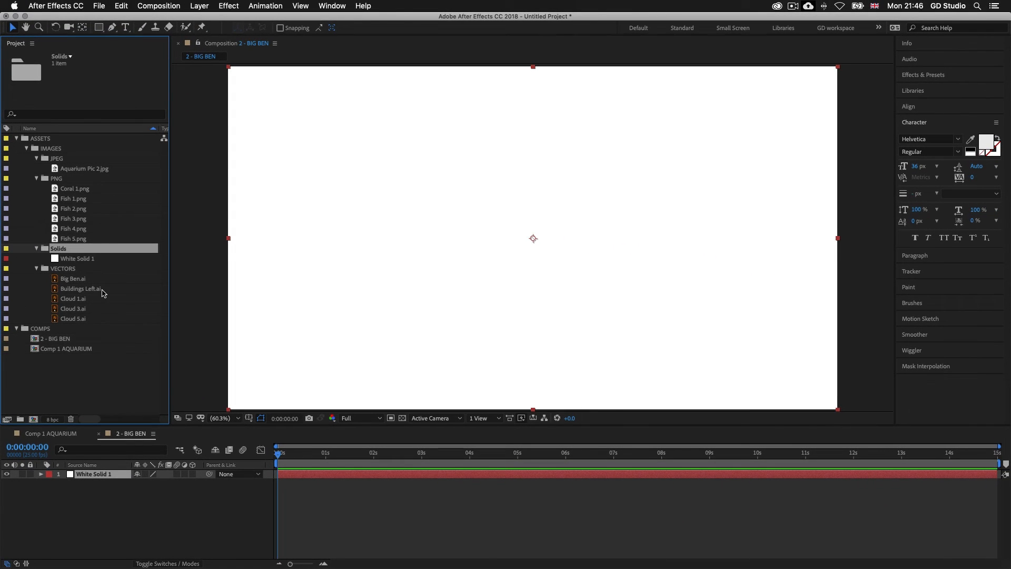
# Step: Place Big Ben.ai in the centre of the 2 - BIG BEN composition and scale it up to fill most of the frame height
pyautogui.click(79, 280)
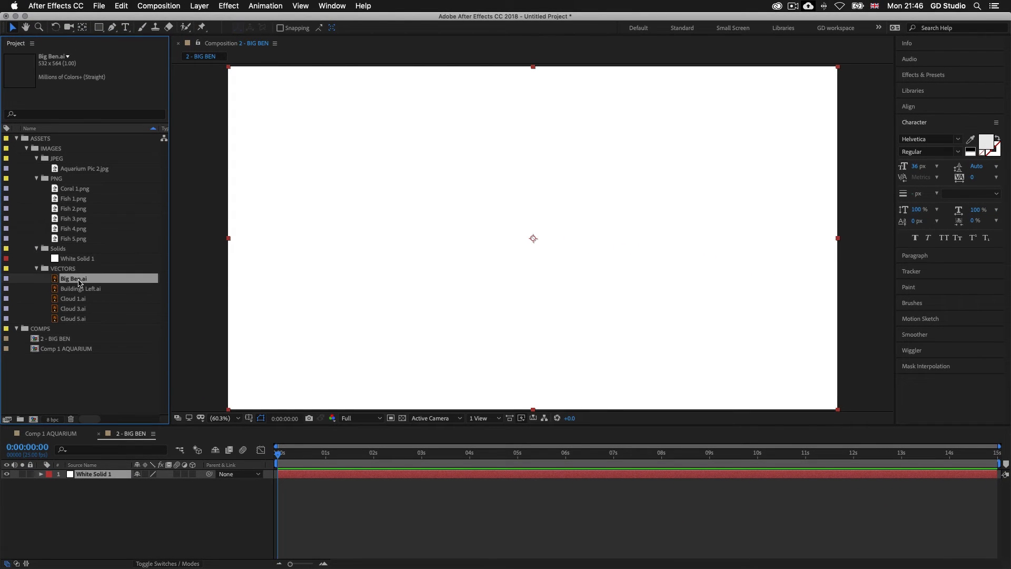
pyautogui.moveTo(74, 283); pyautogui.dragTo(533, 237)
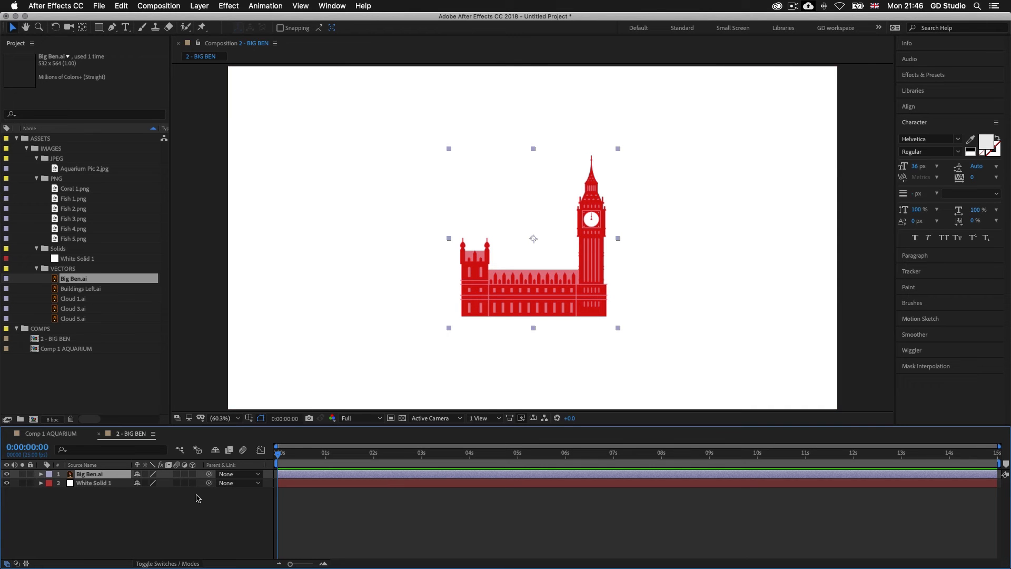
pyautogui.moveTo(449, 329); pyautogui.dragTo(345, 389)
pyautogui.moveTo(603, 321); pyautogui.dragTo(597, 325)
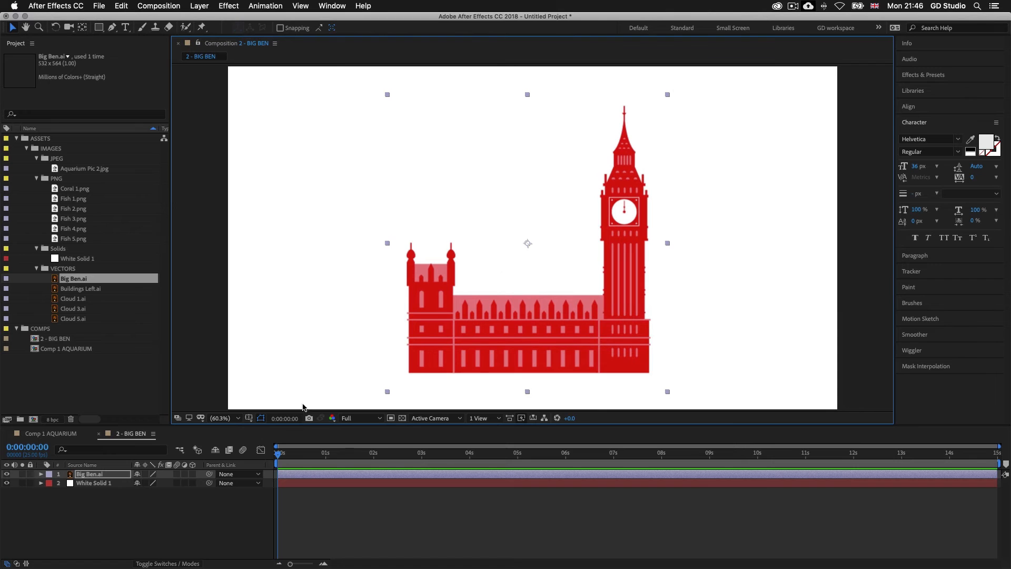
# Step: Add Buildings Left.ai to the composition, scale it up and place it in the lower right, with its base near Big Ben's base
pyautogui.click(95, 290)
pyautogui.moveTo(81, 292); pyautogui.dragTo(537, 279)
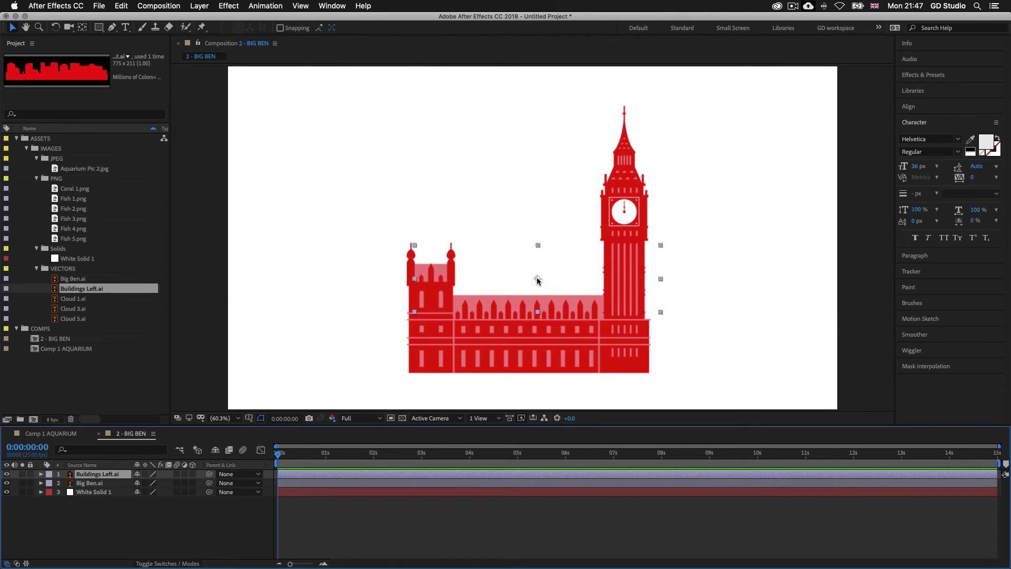
pyautogui.moveTo(661, 312); pyautogui.dragTo(716, 329)
pyautogui.moveTo(714, 361); pyautogui.dragTo(710, 357)
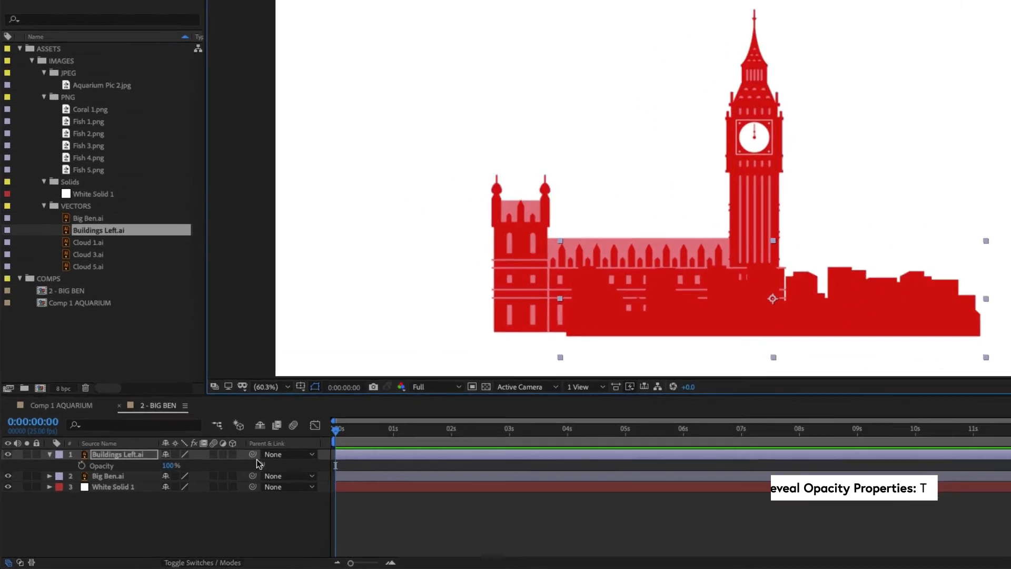
# Step: Set the Buildings Left.ai layer's opacity to 21% and move the layer directly below the Big Ben.ai layer
pyautogui.press('t')
pyautogui.moveTo(136, 483); pyautogui.dragTo(123, 484)
pyautogui.moveTo(251, 396); pyautogui.dragTo(208, 401)
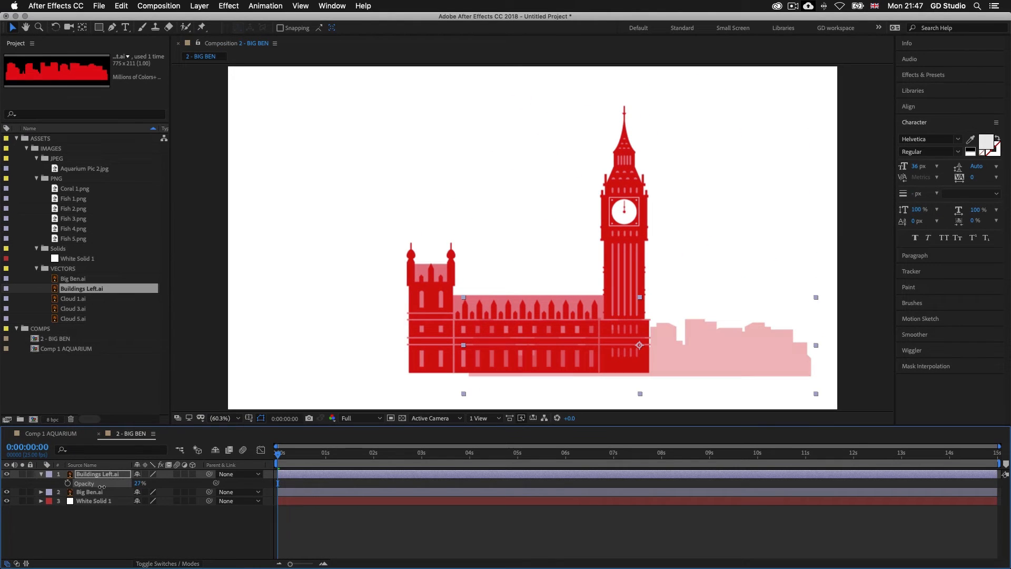
pyautogui.moveTo(99, 487); pyautogui.dragTo(99, 488)
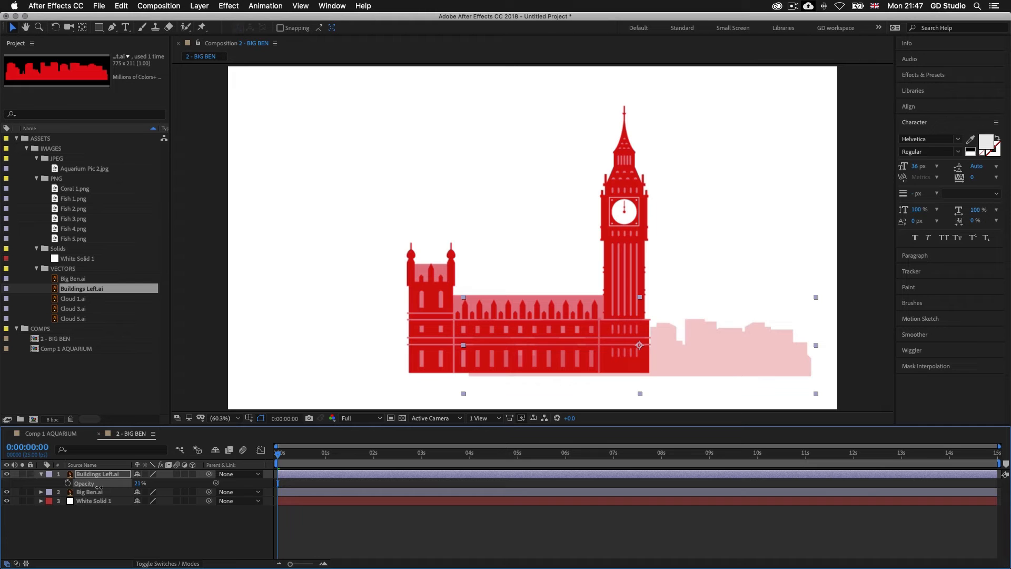
pyautogui.moveTo(292, 474); pyautogui.dragTo(294, 474)
pyautogui.moveTo(106, 473); pyautogui.dragTo(103, 498)
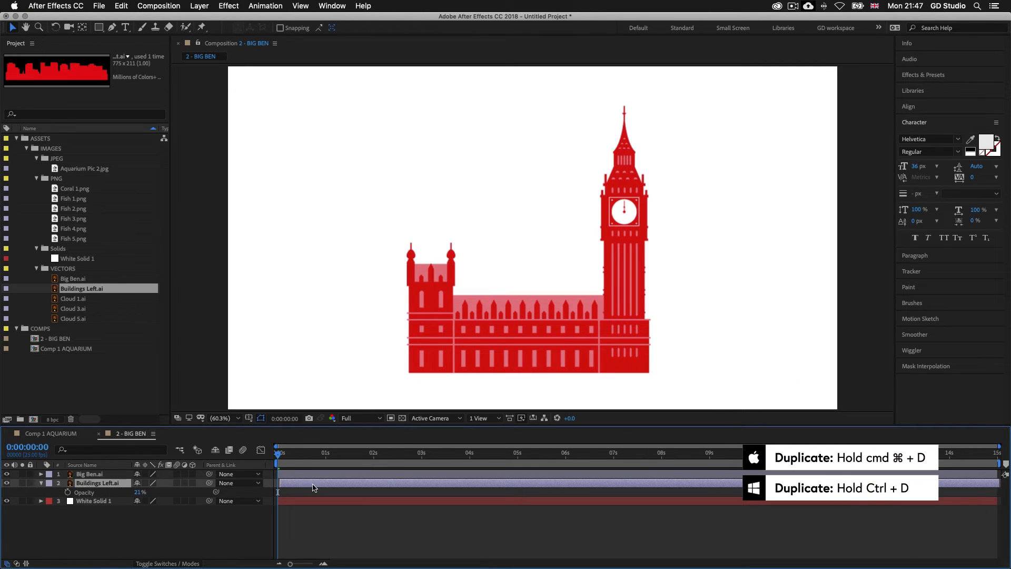
# Step: Duplicate the Buildings Left.ai layer, place the copy on the left side of Big Ben, and nudge Big Ben.ai down onto the buildings' baseline
pyautogui.press('super+d')
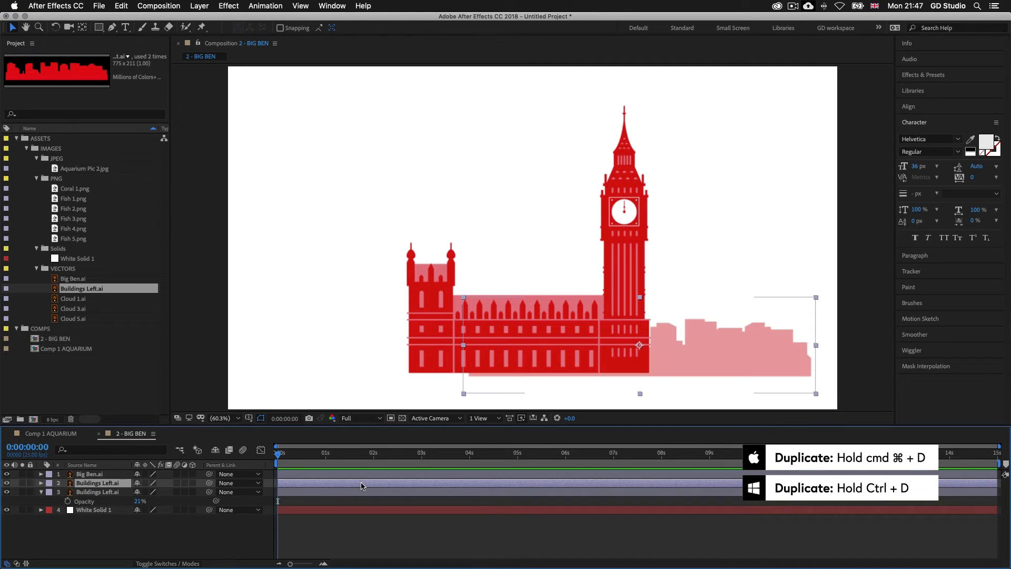
pyautogui.moveTo(703, 352); pyautogui.dragTo(541, 357)
pyautogui.moveTo(620, 271); pyautogui.dragTo(619, 275)
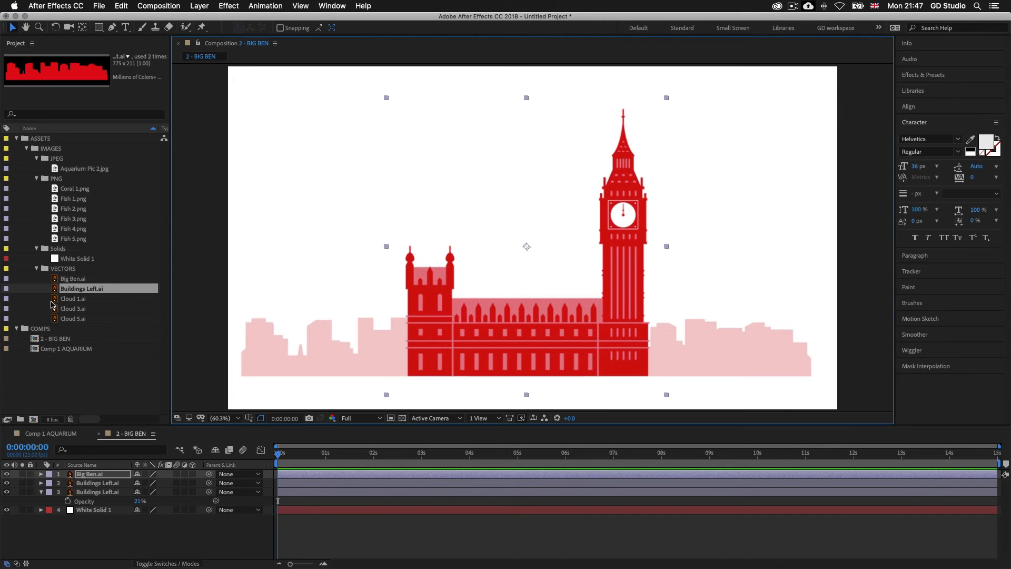
# Step: Place Cloud 1.ai, Cloud 3.ai and Cloud 5.ai together above Big Ben's low wing and set the current time to 0:00:00:24
pyautogui.click(76, 299)
pyautogui.keyDown('shift'); pyautogui.click(82, 319); pyautogui.keyUp('shift')
pyautogui.moveTo(83, 319); pyautogui.dragTo(495, 188)
pyautogui.click(324, 453)
# Step: Move the three cloud layers directly below the Big Ben.ai layer and reveal their Opacity properties
pyautogui.click(352, 500)
pyautogui.click(355, 474)
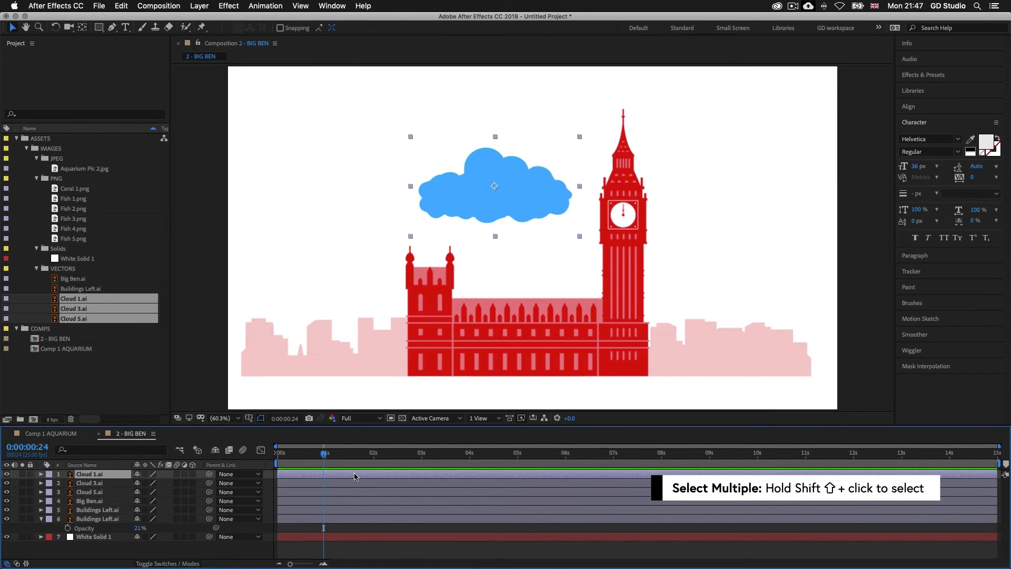
pyautogui.keyDown('shift'); pyautogui.click(353, 492); pyautogui.keyUp('shift')
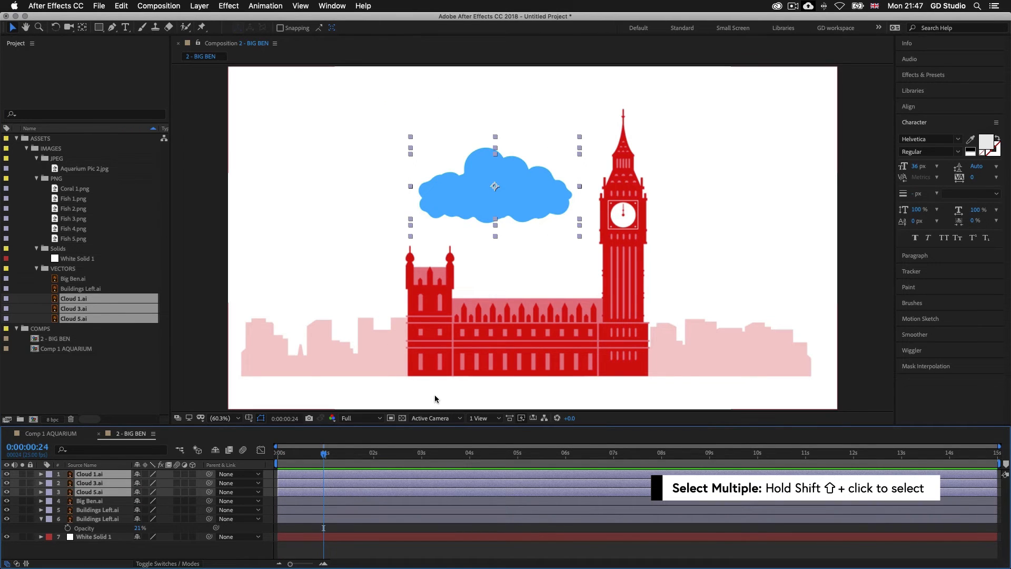
pyautogui.moveTo(106, 492); pyautogui.dragTo(107, 510)
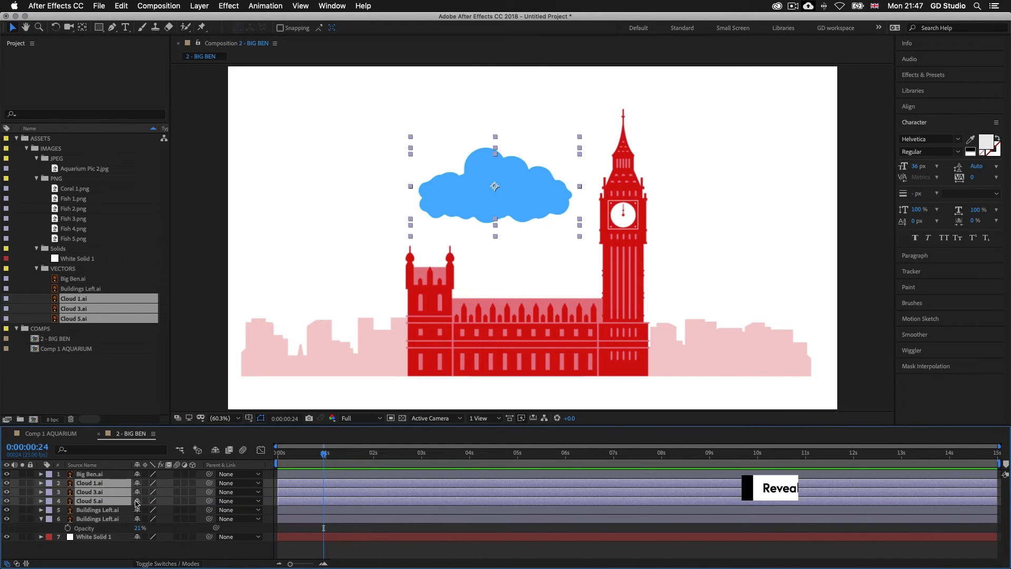
pyautogui.press('t')
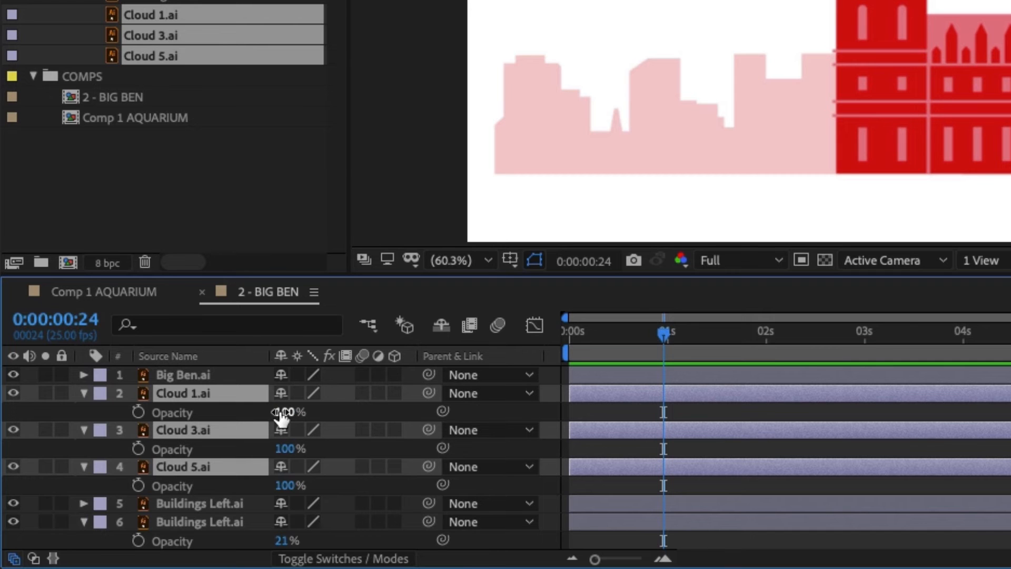
# Step: Set the opacity of the Cloud 1.ai, Cloud 3.ai and Cloud 5.ai layers to 30% and collapse every layer's properties
pyautogui.moveTo(282, 416); pyautogui.dragTo(209, 415)
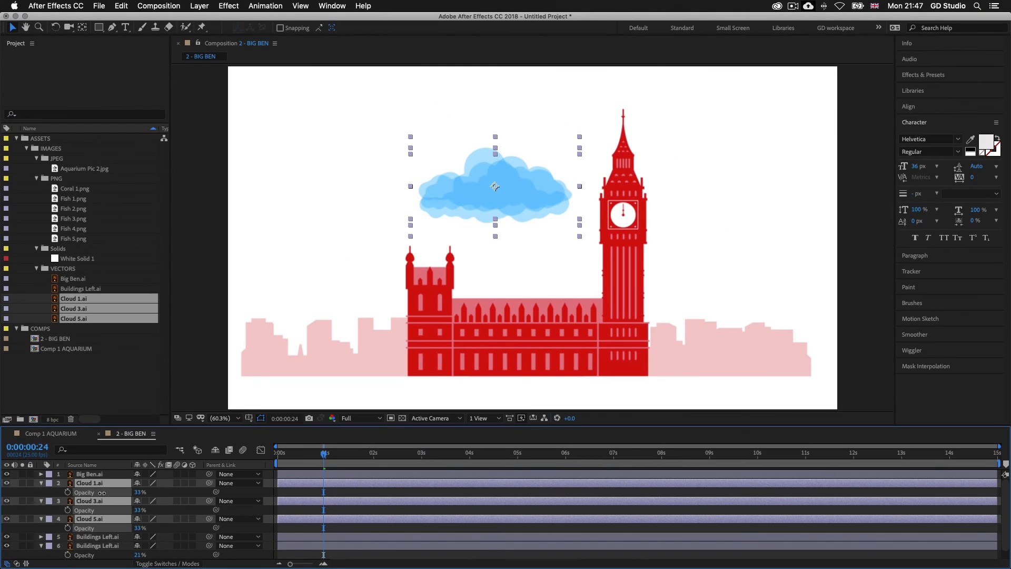
pyautogui.click(343, 489)
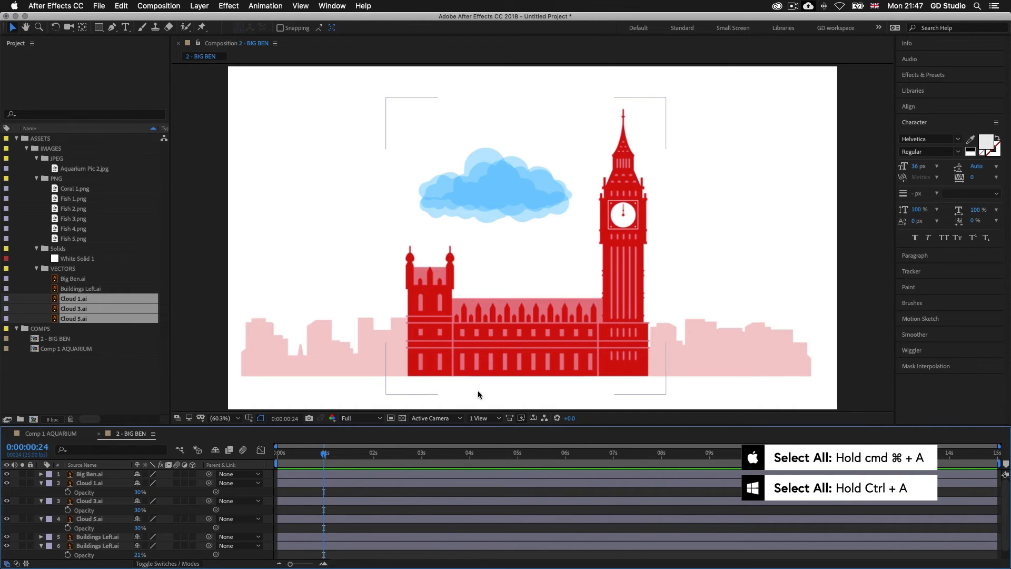
pyautogui.press('super+a')
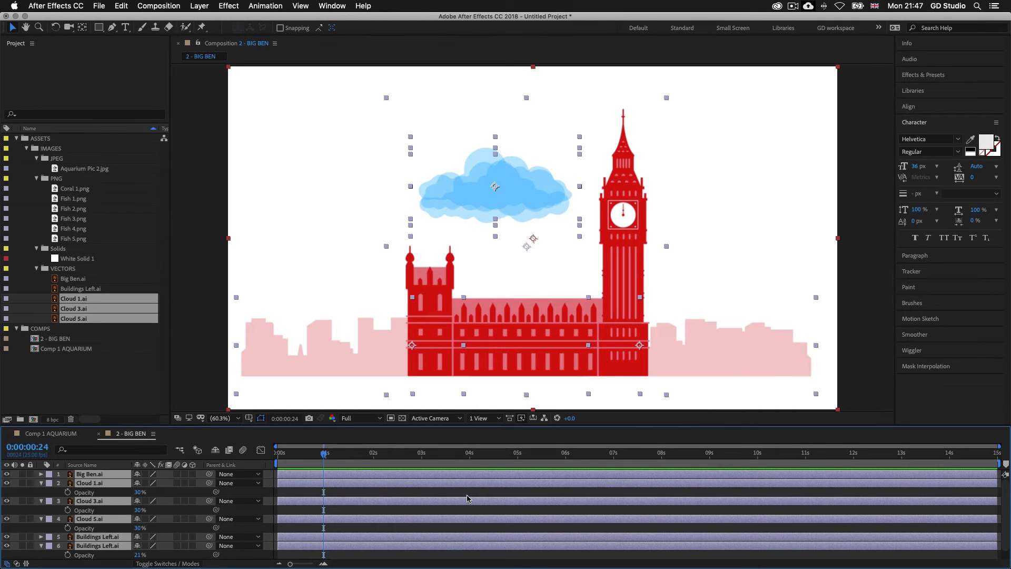
pyautogui.press('u')
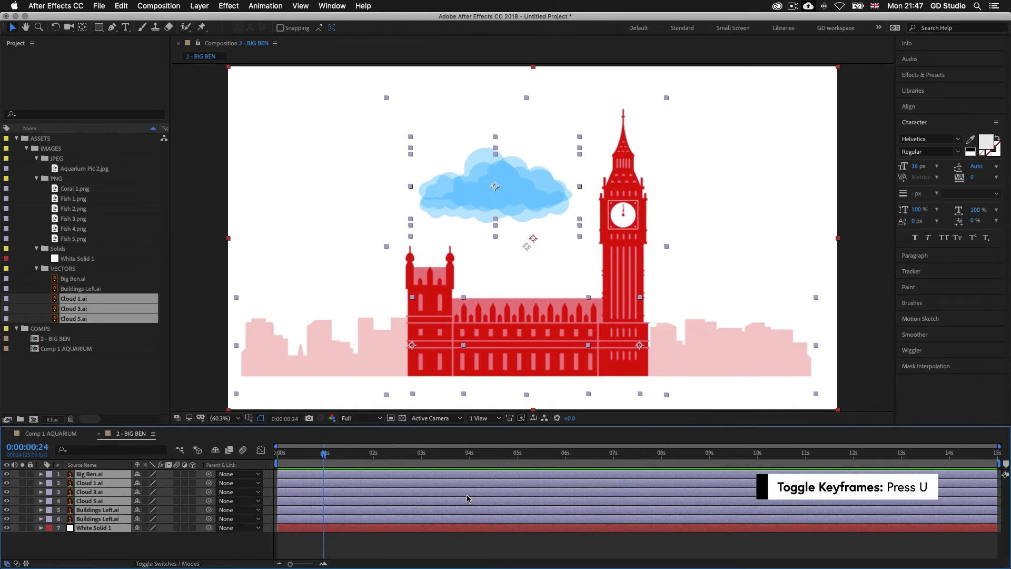
pyautogui.click(491, 543)
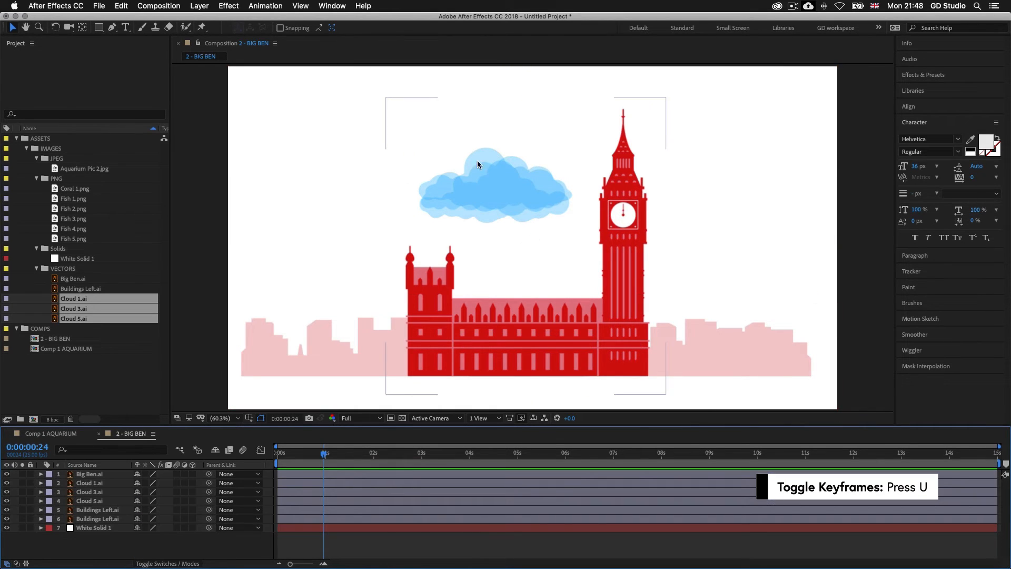
# Step: Spread out the clouds, moving Cloud 1.ai to the sky's upper left and Cloud 3.ai to the right of the clock tower
pyautogui.click(387, 484)
pyautogui.moveTo(459, 189); pyautogui.dragTo(293, 145)
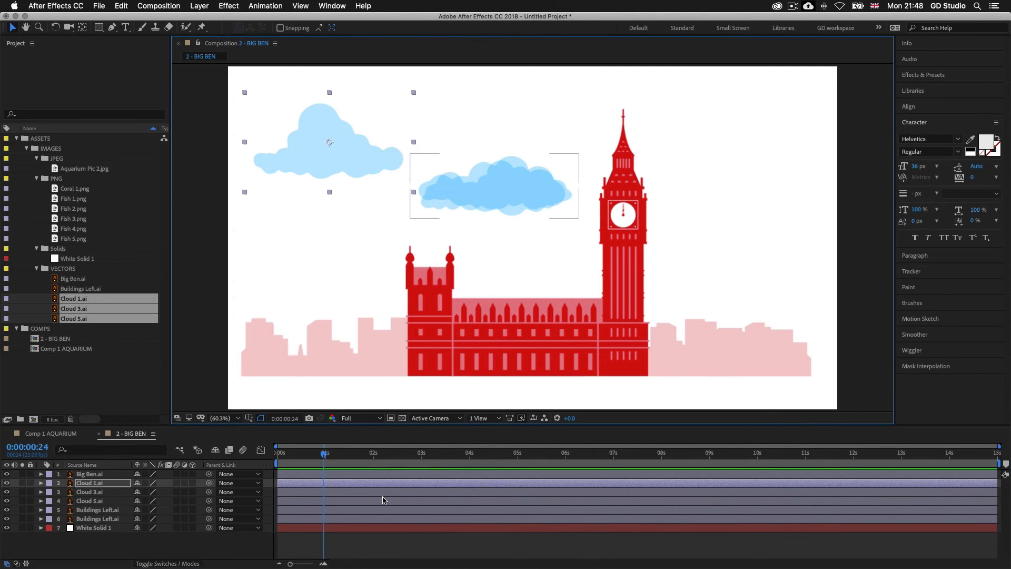
pyautogui.click(551, 194)
pyautogui.moveTo(551, 194); pyautogui.dragTo(776, 147)
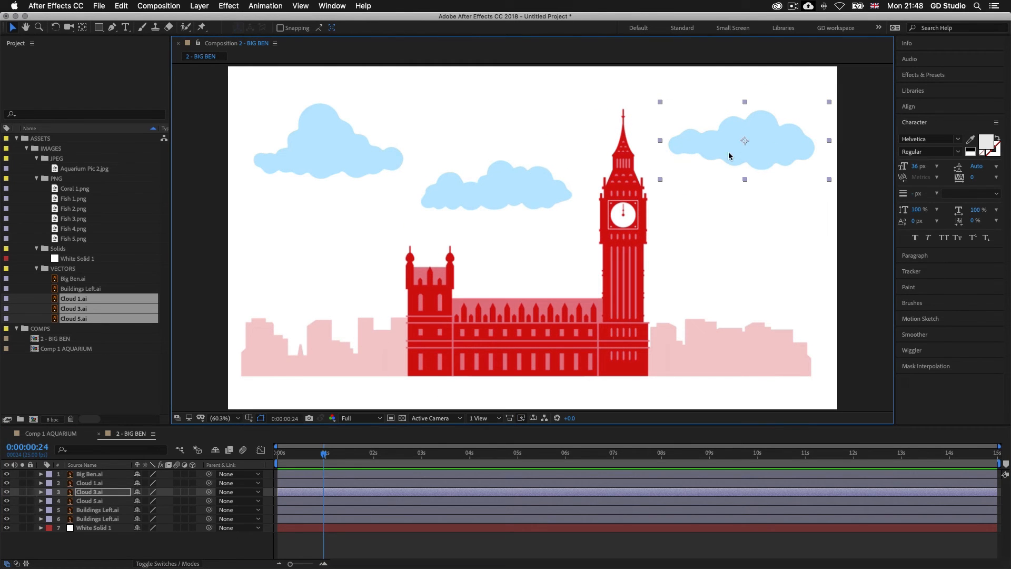
# Step: Enlarge Cloud 3.ai proportionally to about 1.7 times its size and position it so its left end passes behind the tower's spire
pyautogui.moveTo(747, 132); pyautogui.dragTo(723, 130)
pyautogui.moveTo(636, 178); pyautogui.dragTo(566, 202)
pyautogui.moveTo(791, 126); pyautogui.dragTo(780, 125)
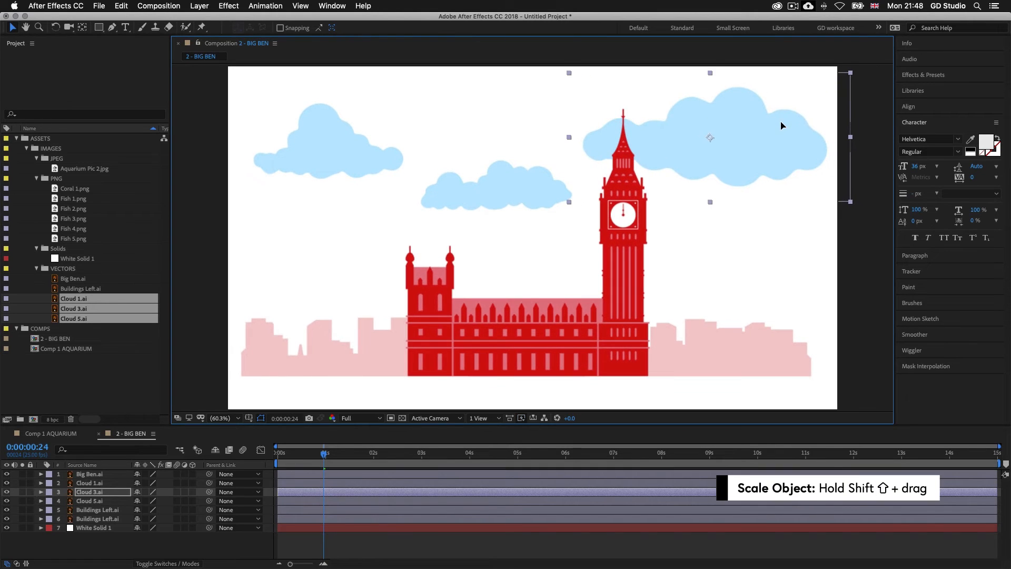
# Step: Enlarge Cloud 1.ai proportionally so it runs off the frame's upper-left corner, and move Cloud 5.ai slightly down and left above the low wing
pyautogui.click(334, 138)
pyautogui.moveTo(414, 193); pyautogui.dragTo(474, 226)
pyautogui.moveTo(419, 171); pyautogui.dragTo(396, 126)
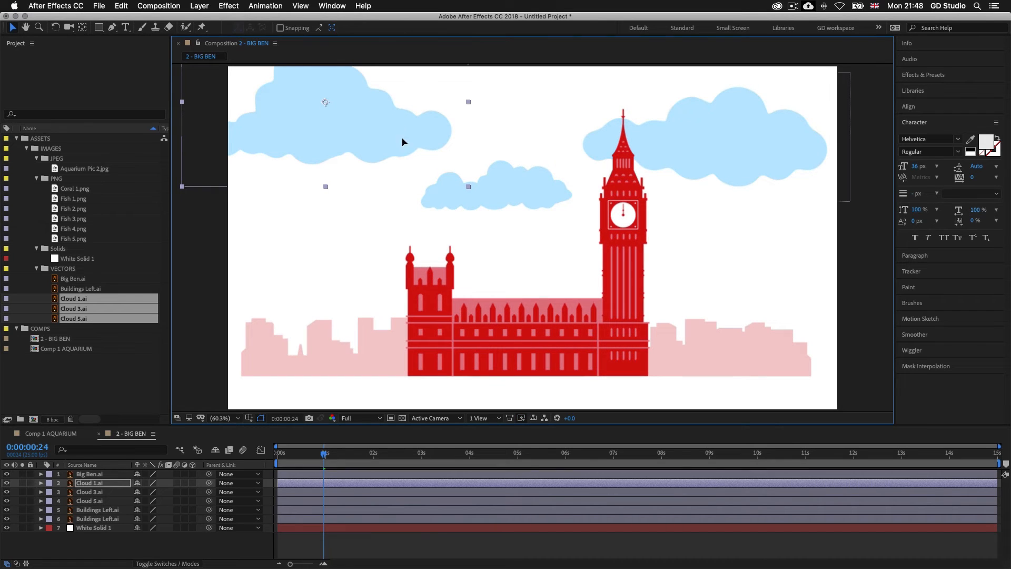
pyautogui.click(348, 503)
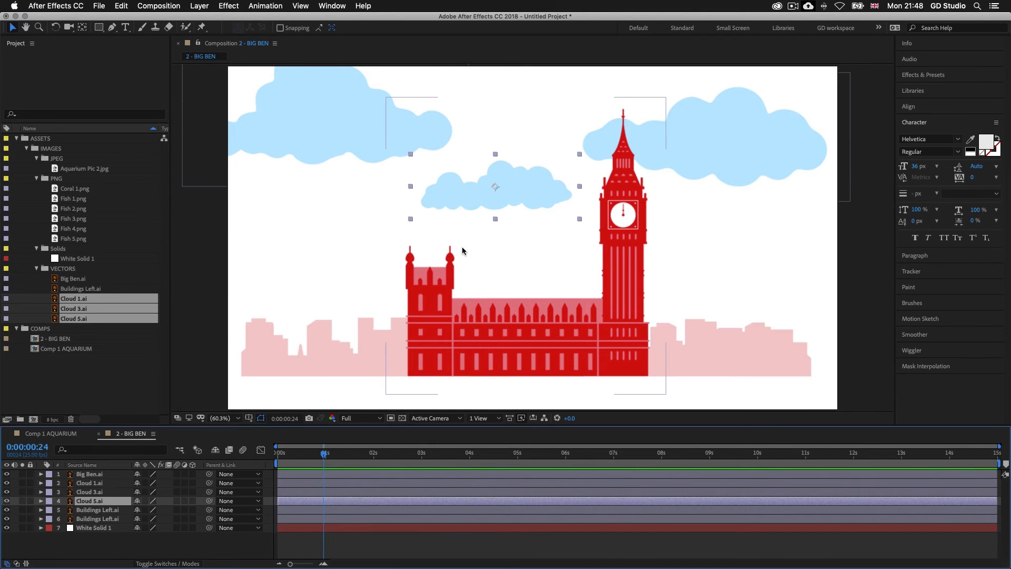
pyautogui.moveTo(471, 201); pyautogui.dragTo(435, 218)
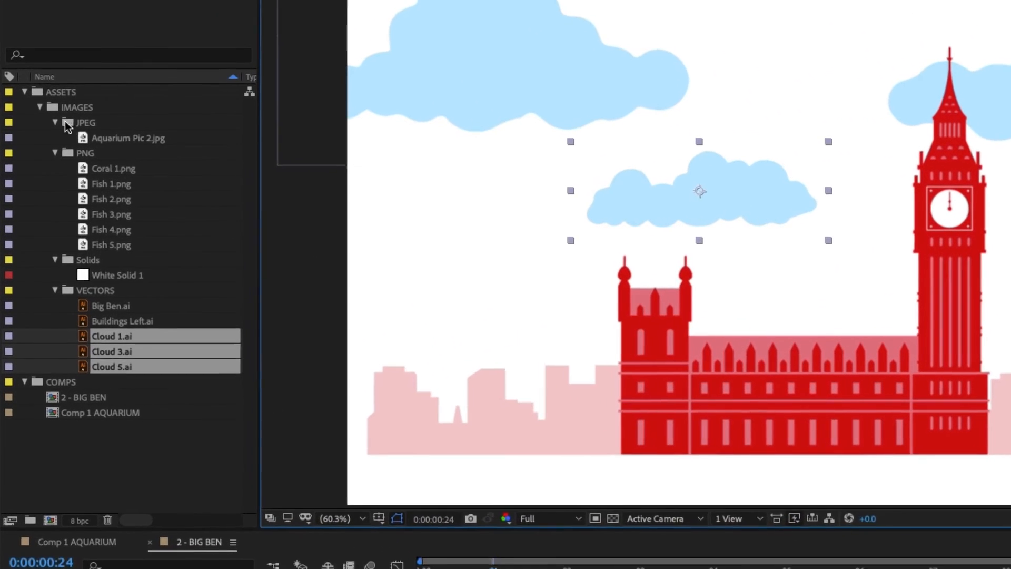
# Step: Collapse the JPEG, PNG, Solids and VECTORS project folders and set the current time to 0:00:01:15
pyautogui.click(53, 122)
pyautogui.click(55, 137)
pyautogui.click(55, 150)
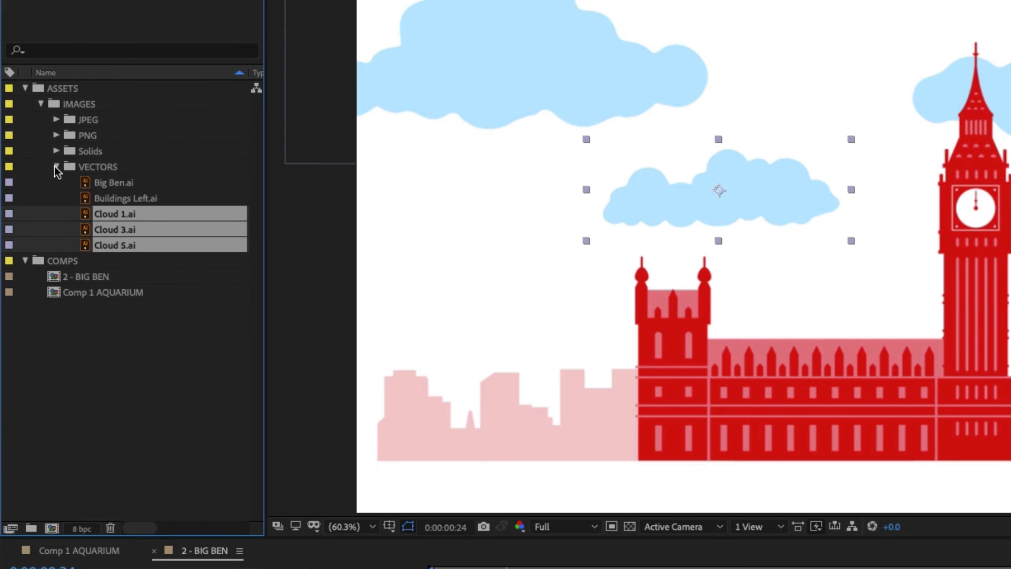
pyautogui.click(54, 166)
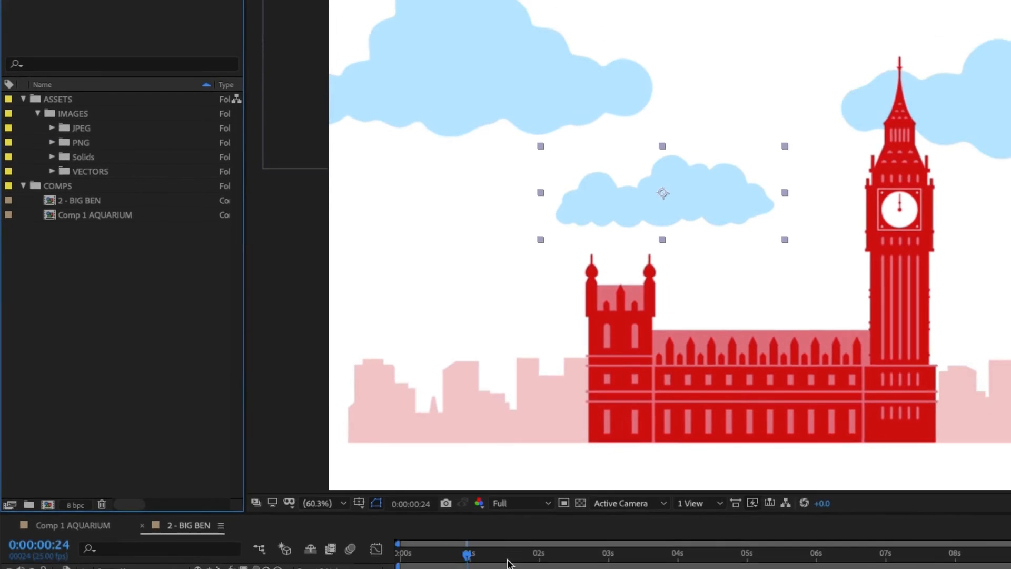
pyautogui.moveTo(507, 556); pyautogui.dragTo(404, 485)
pyautogui.click(954, 424)
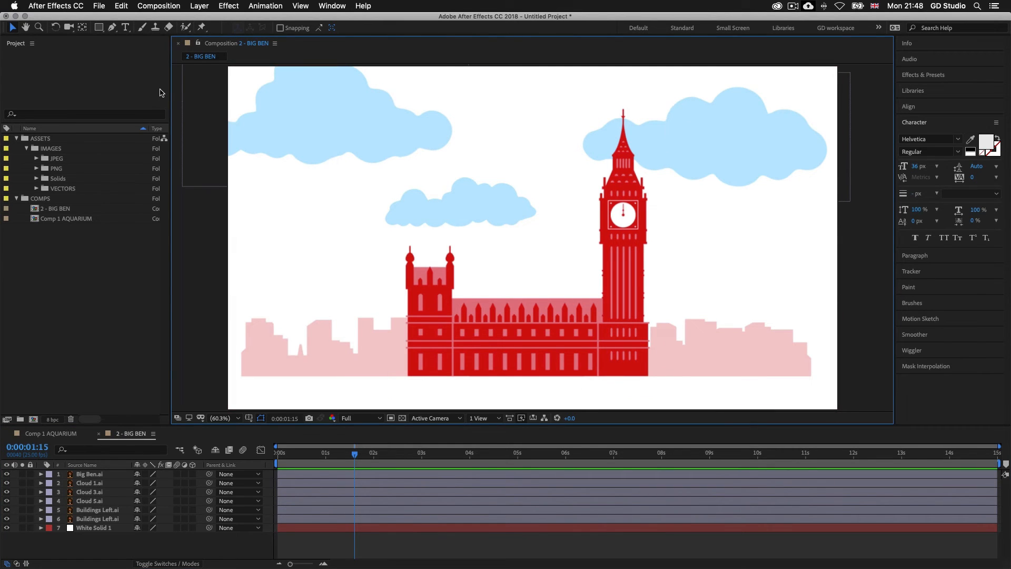
# Step: Create a composition named "3 - SQUIREL" with the HDTV 1080 25 preset and file it in the COMPS folder
pyautogui.click(158, 6)
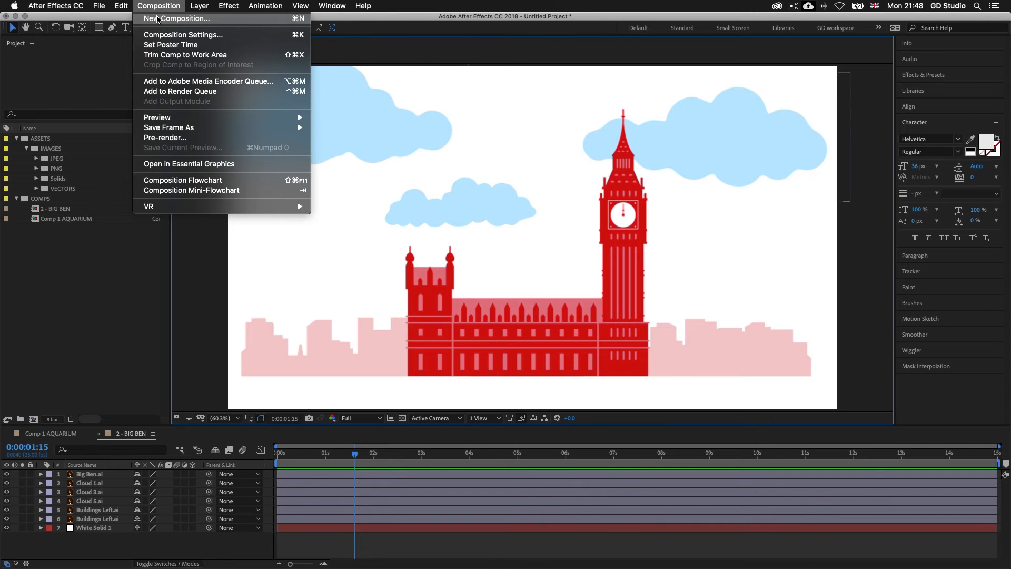
pyautogui.click(156, 19)
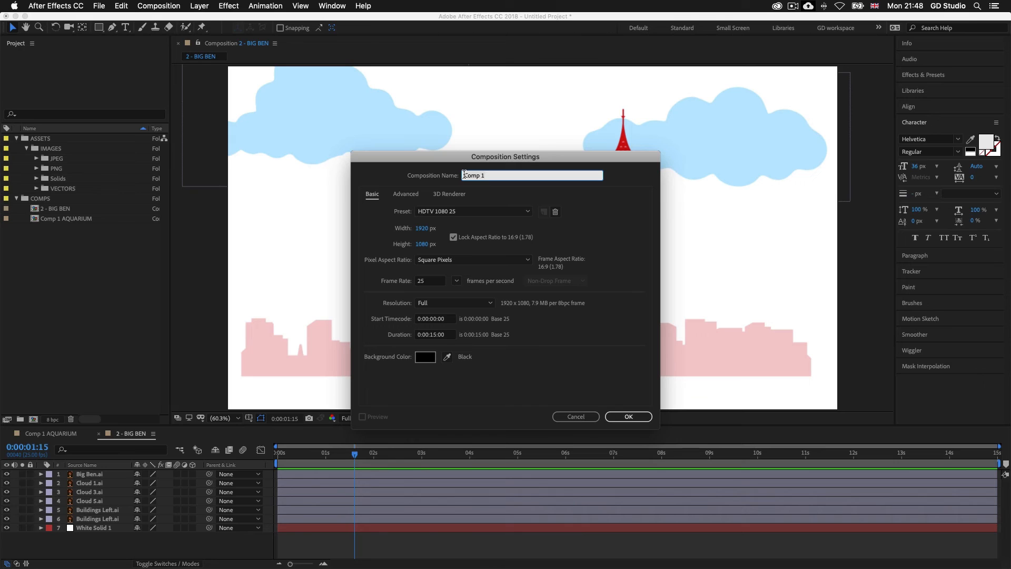
pyautogui.write('3 - SQUIREL')
pyautogui.click(473, 212)
pyautogui.click(474, 455)
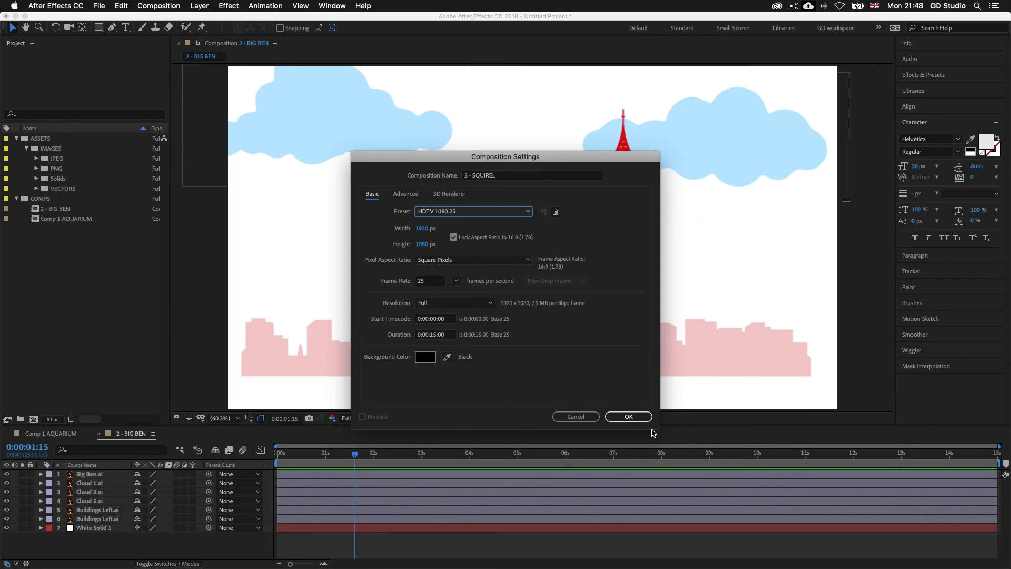
pyautogui.click(628, 417)
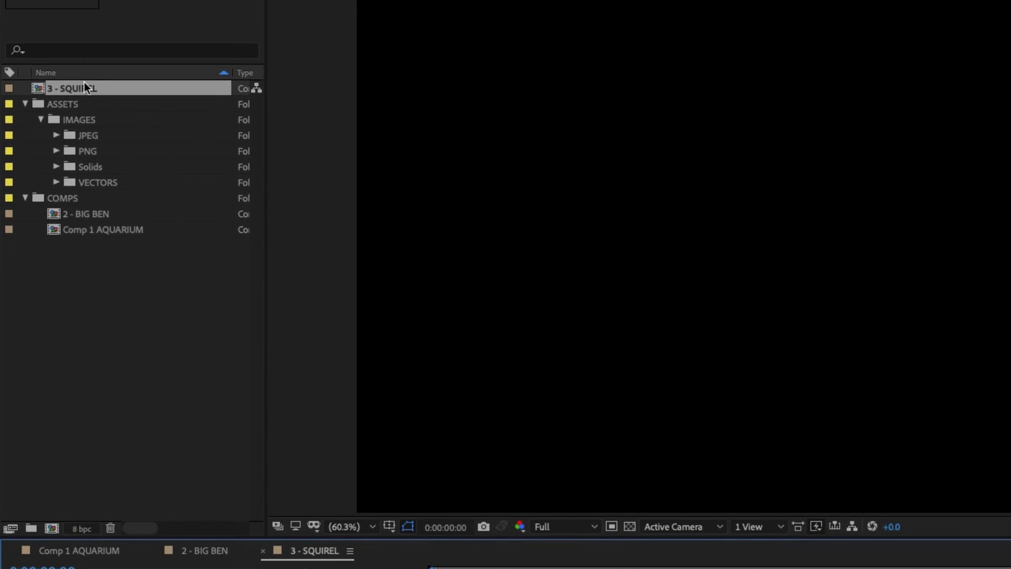
pyautogui.moveTo(68, 87); pyautogui.dragTo(75, 198)
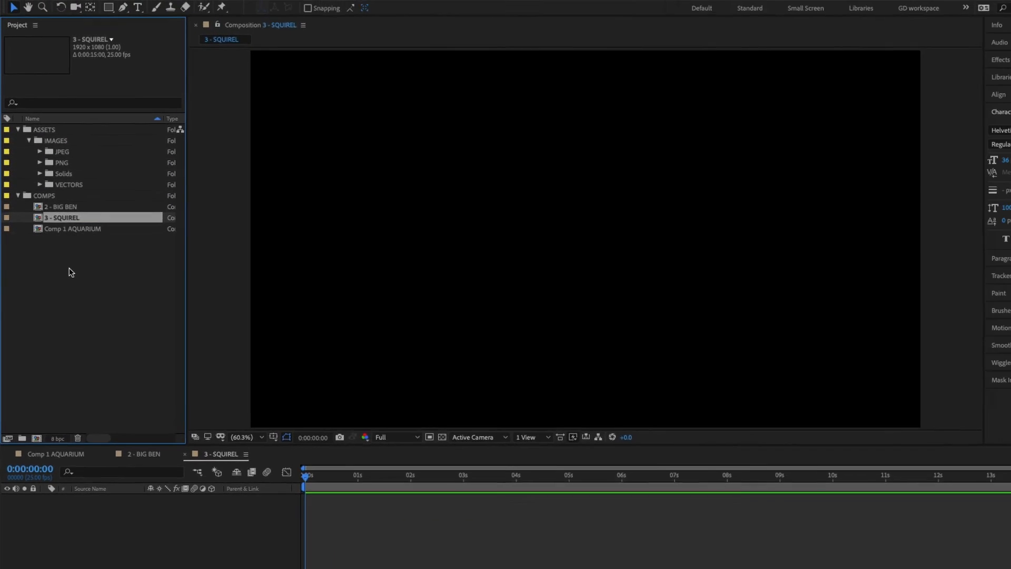
pyautogui.click(98, 286)
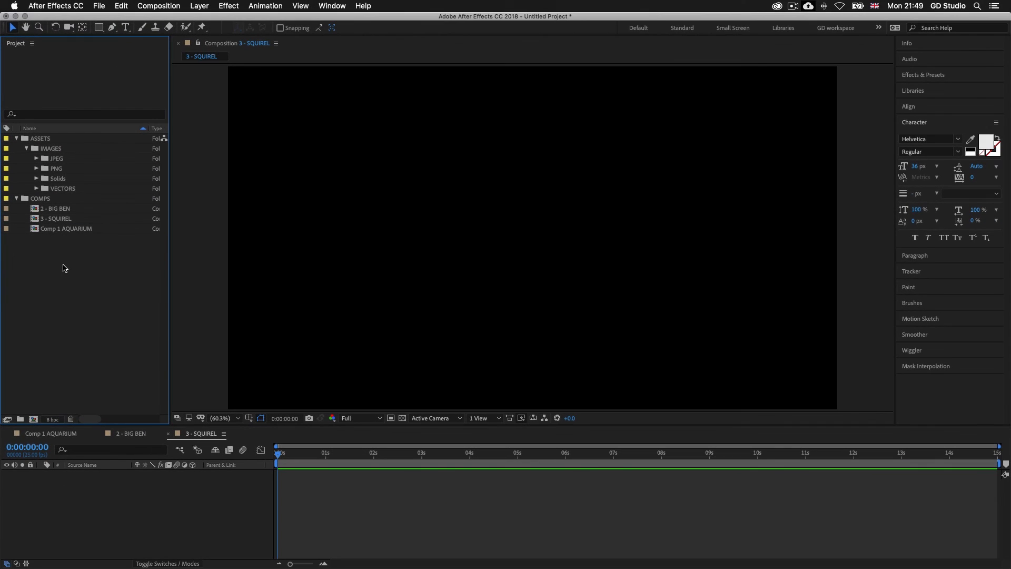
# Step: Switch to Finder and import SQUIRREL.mp4 into the project from 2 - PROJECT ASSETS, VIDEO, 1 - HYDE PARK, WILDLIFE
pyautogui.press('super+Tab')
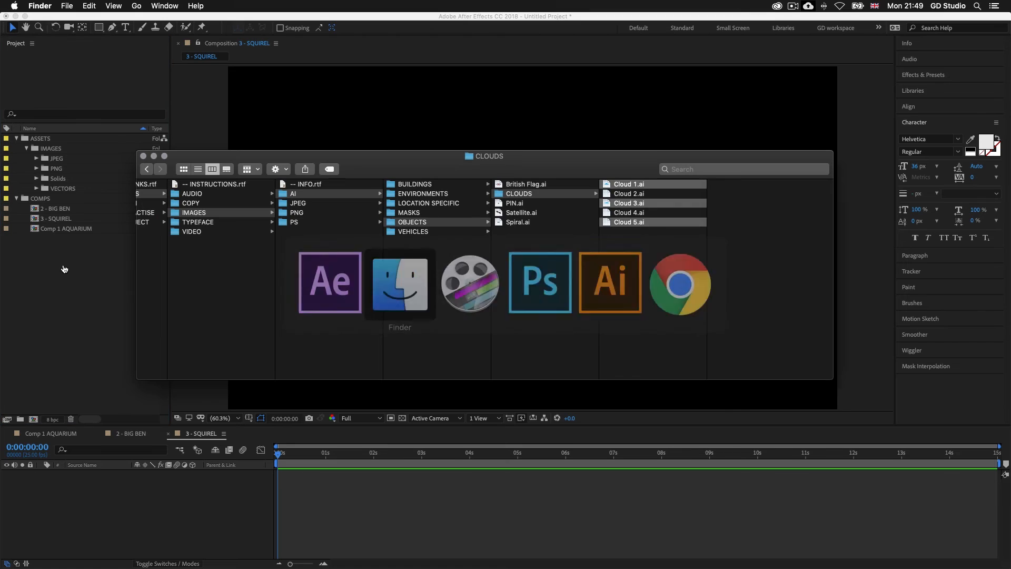
pyautogui.hscroll(-5, 463, 259)
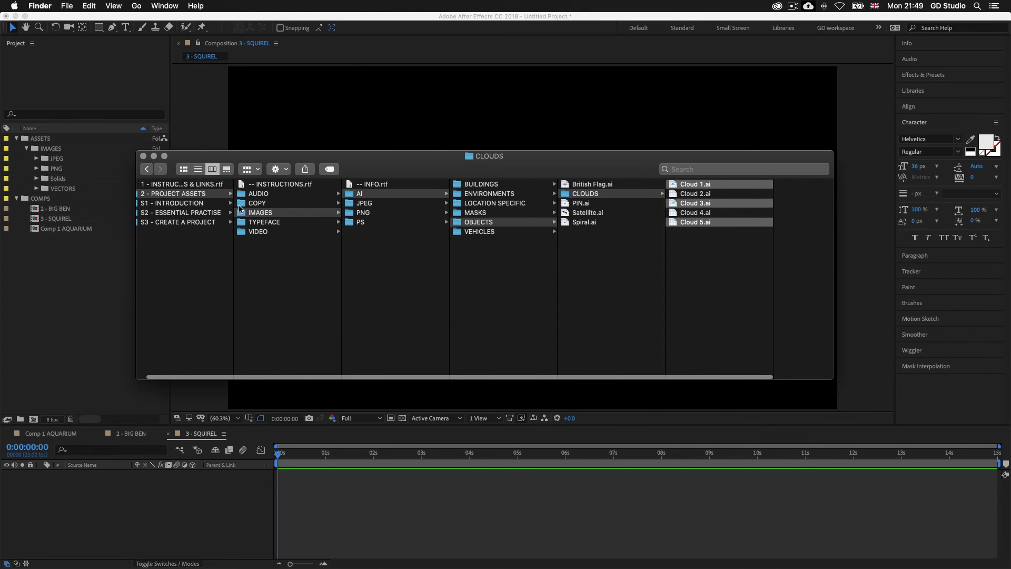
pyautogui.click(203, 194)
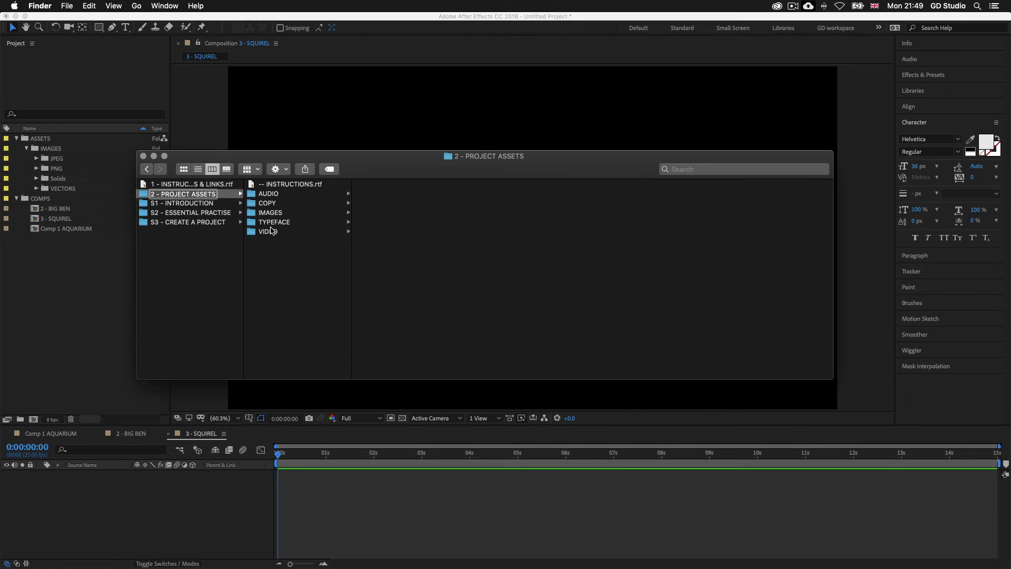
pyautogui.click(292, 234)
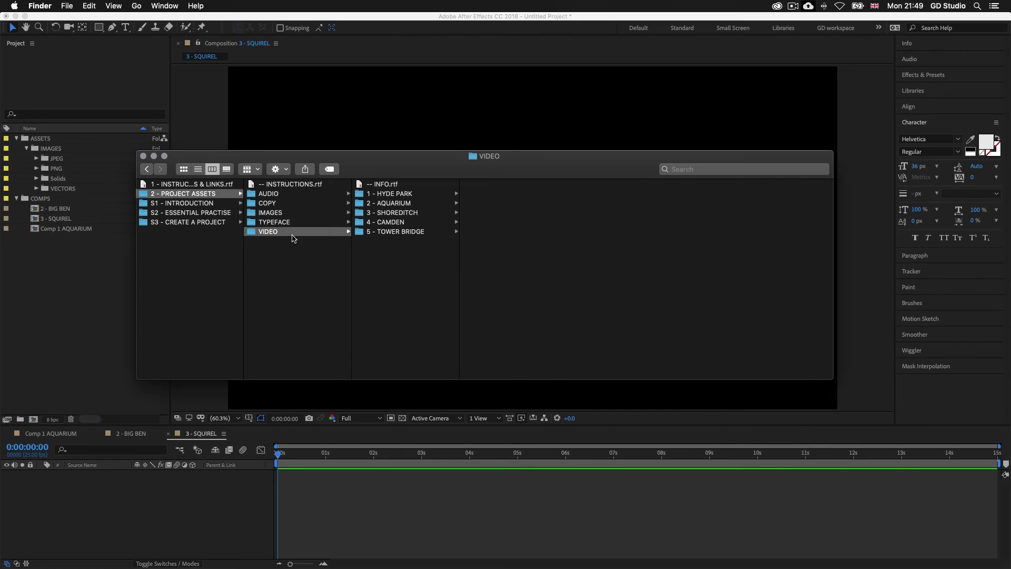
pyautogui.click(396, 195)
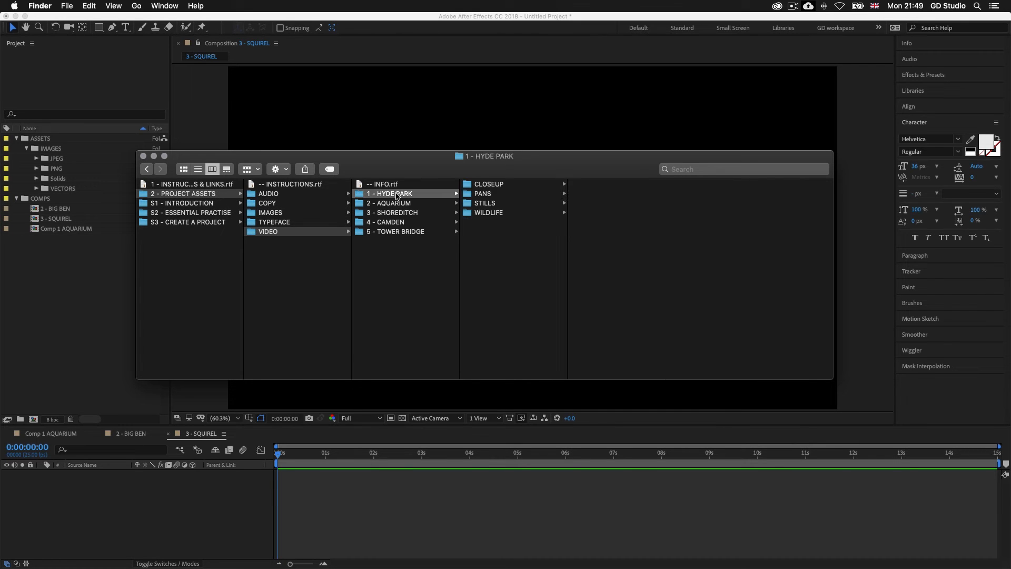
pyautogui.click(498, 217)
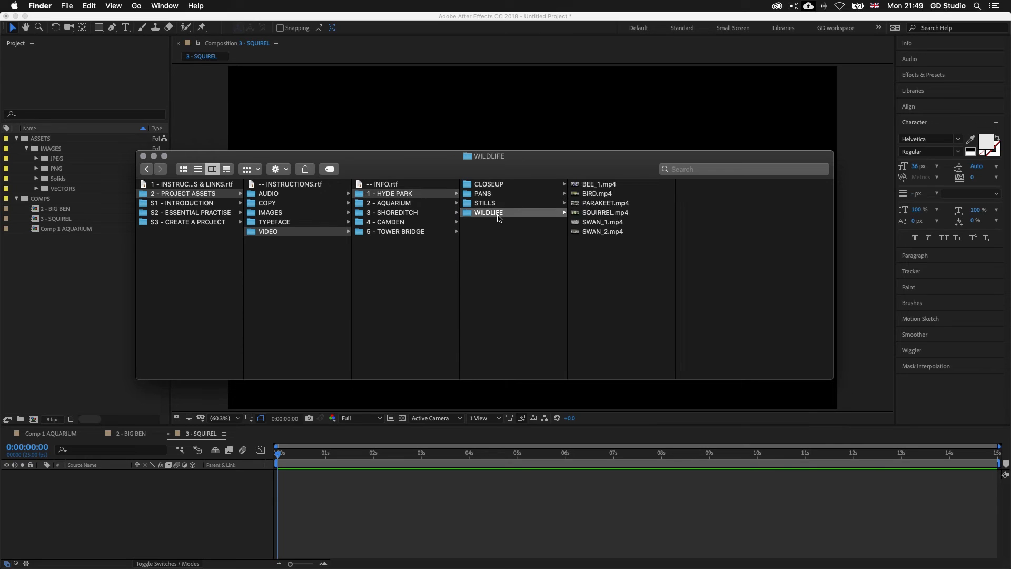
pyautogui.click(600, 214)
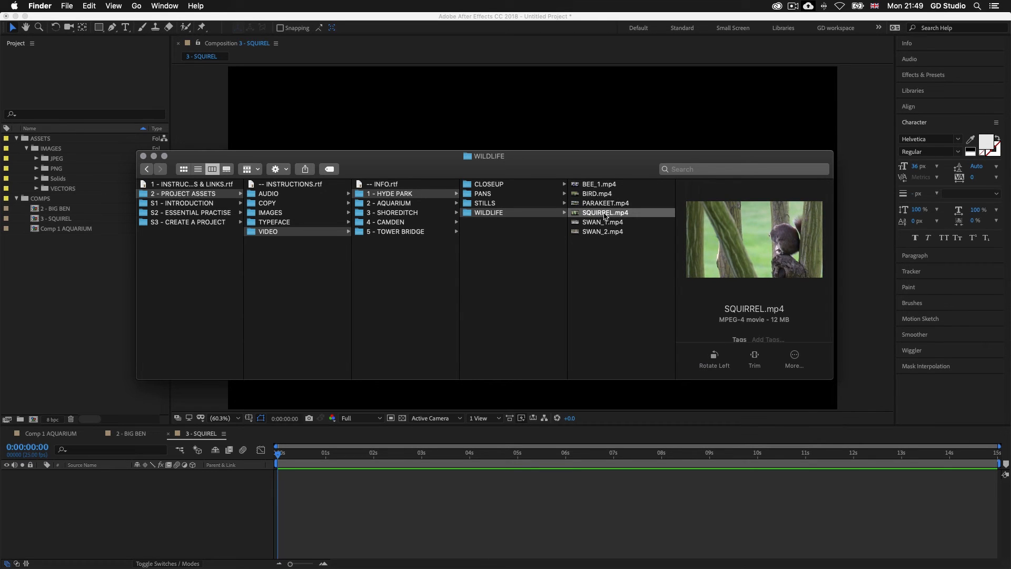
pyautogui.moveTo(603, 213); pyautogui.dragTo(55, 285)
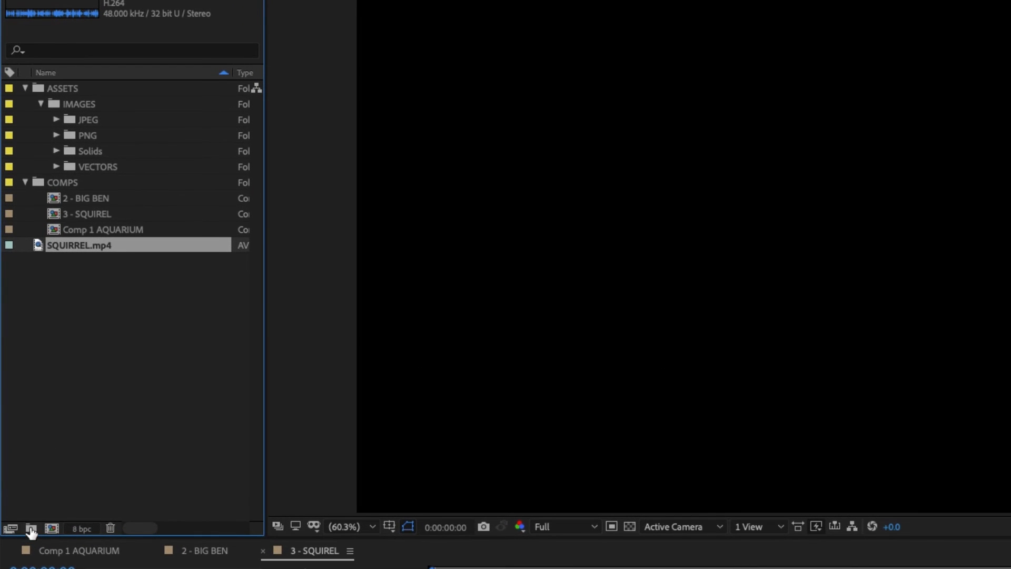
# Step: Create a new project folder named VIDEO
pyautogui.click(31, 528)
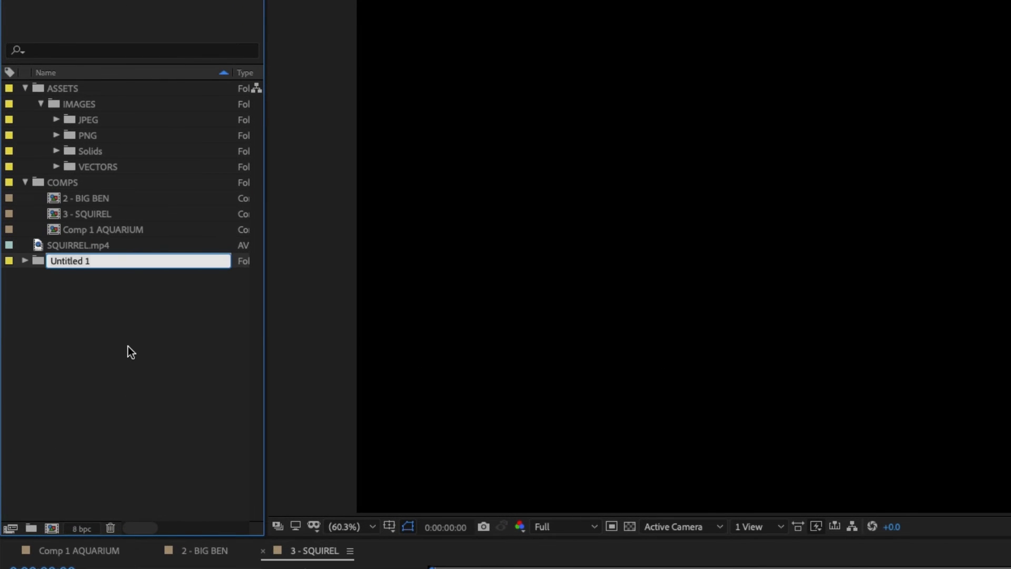
pyautogui.write('VIDEO')
pyautogui.click(129, 311)
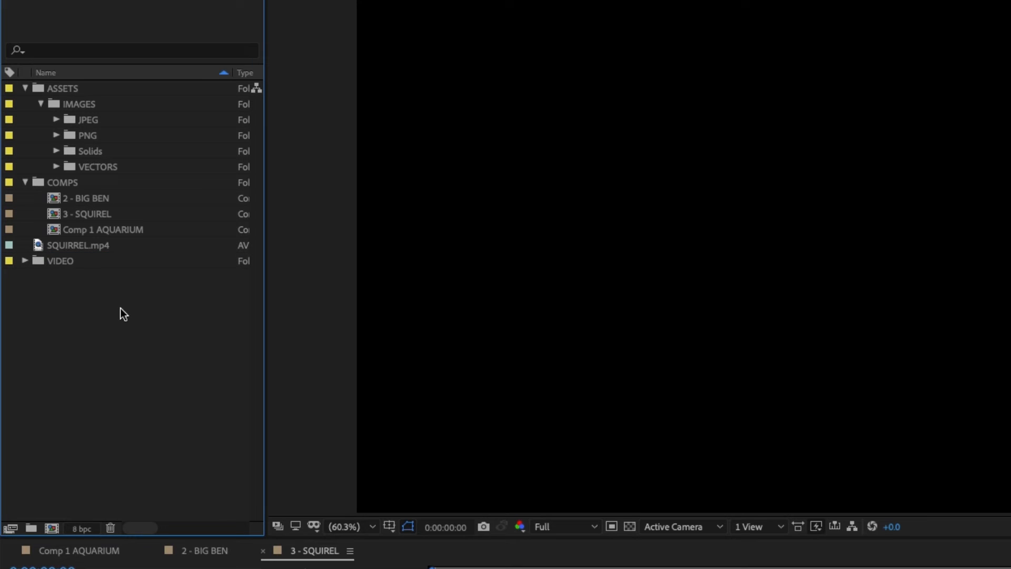
# Step: Put SQUIRREL.mp4 in the VIDEO folder, nest that folder directly under ASSETS, and expand it
pyautogui.click(58, 260)
pyautogui.moveTo(58, 260); pyautogui.dragTo(93, 90)
pyautogui.click(68, 261)
pyautogui.moveTo(57, 261); pyautogui.dragTo(77, 180)
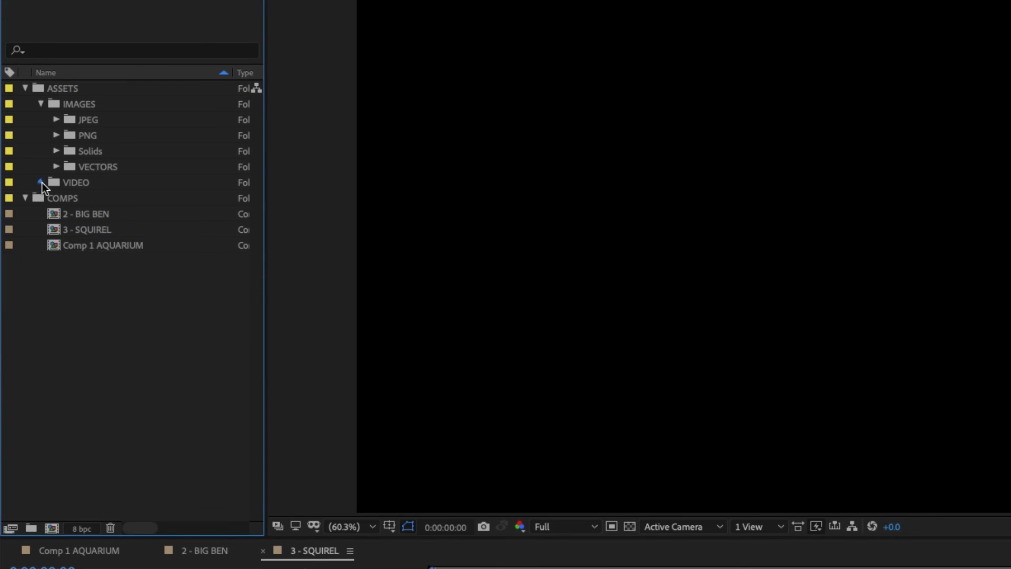
pyautogui.click(40, 182)
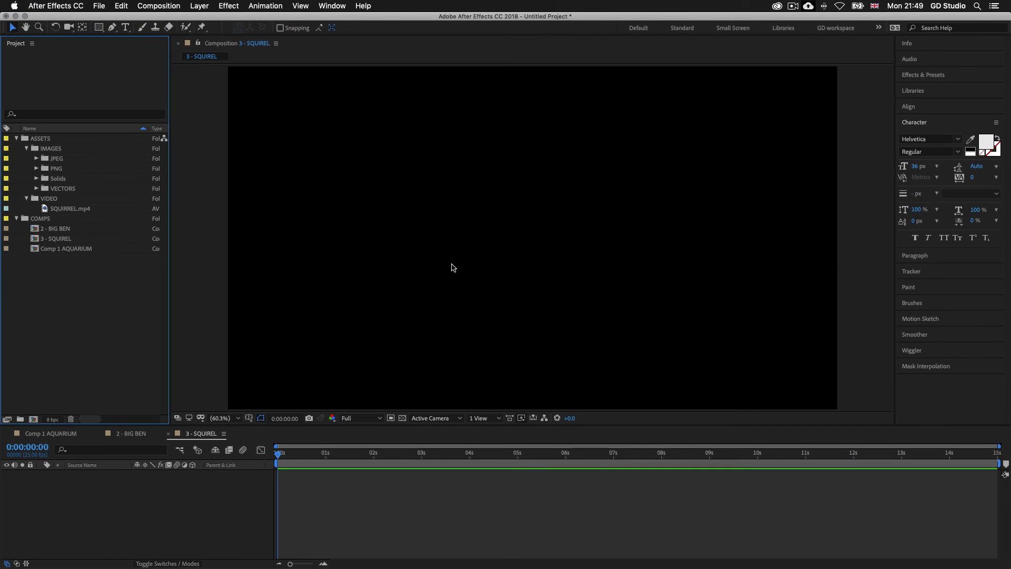
# Step: Add SQUIRREL.mp4 from the VIDEO folder to the 3 - SQUIREL composition as a layer starting at 0:00:00:00
pyautogui.hscroll(5, 179, 337)
pyautogui.hscroll(-5, 139, 310)
pyautogui.moveTo(72, 211); pyautogui.dragTo(176, 532)
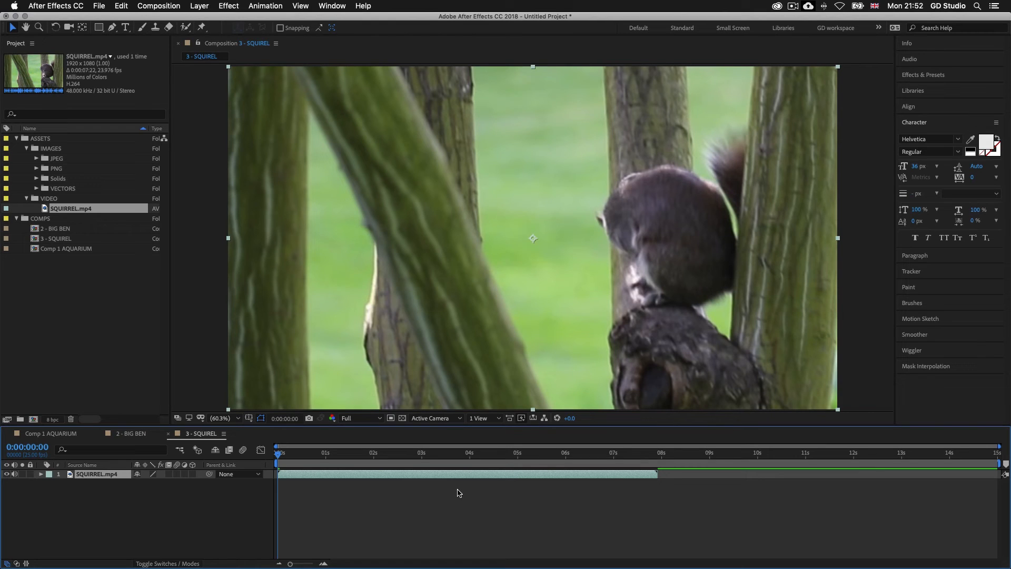
# Step: Import British Flag.psd from 2 - PROJECT ASSETS, IMAGES, PS as Composition - Retain Layer Sizes with Editable Layer Styles
pyautogui.doubleClick(67, 312)
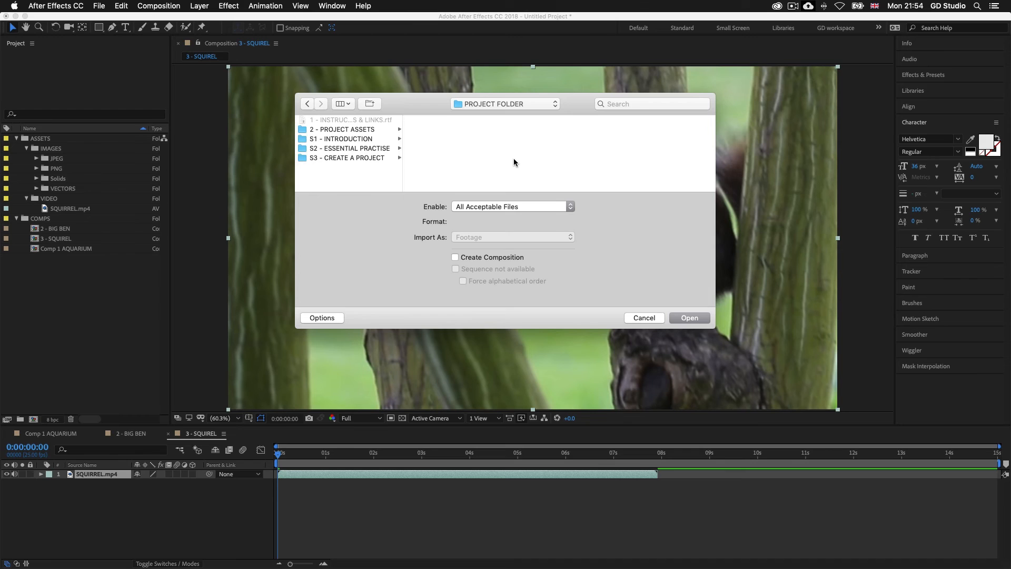
pyautogui.click(346, 130)
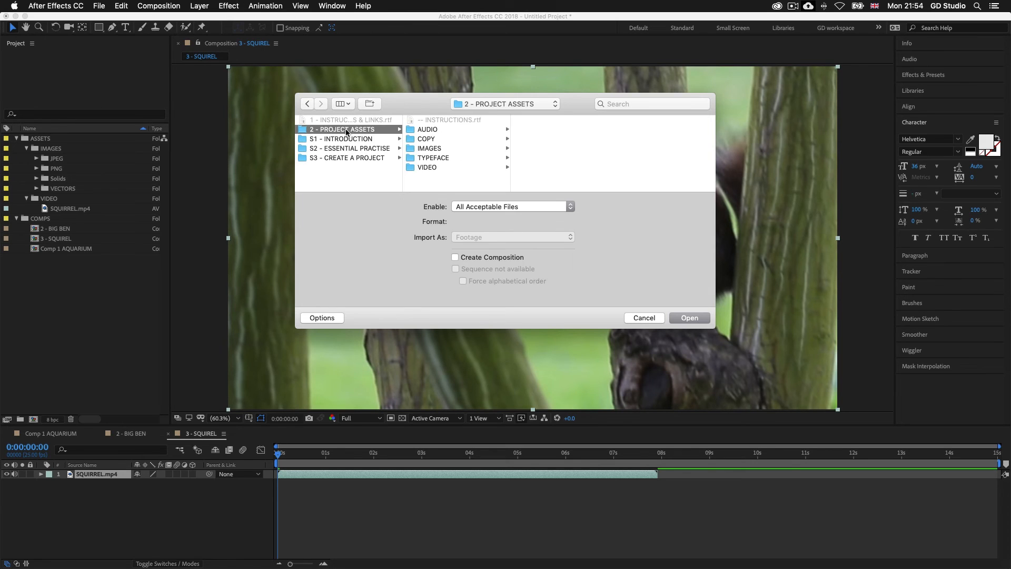
pyautogui.click(436, 149)
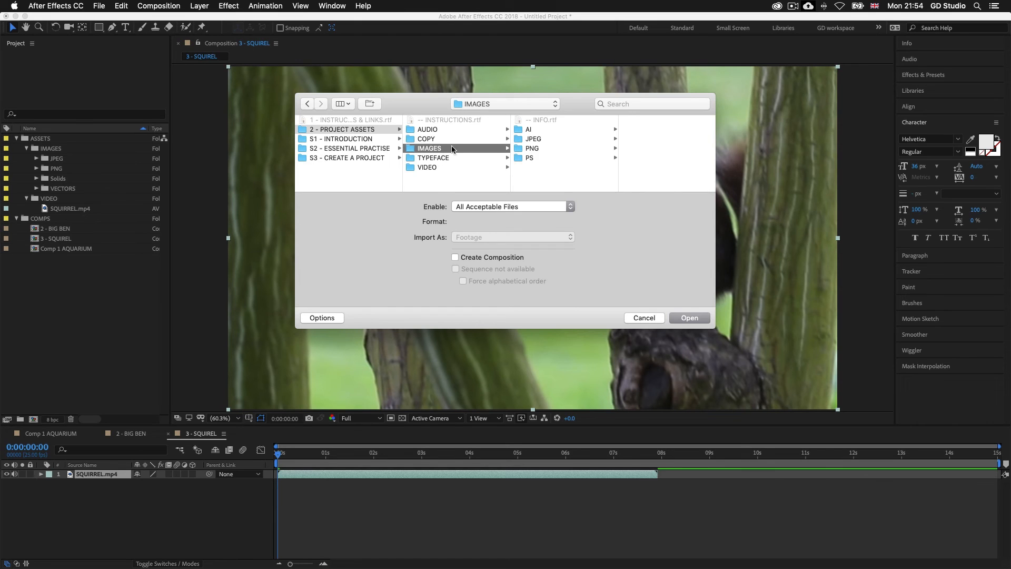
pyautogui.click(531, 158)
pyautogui.click(632, 122)
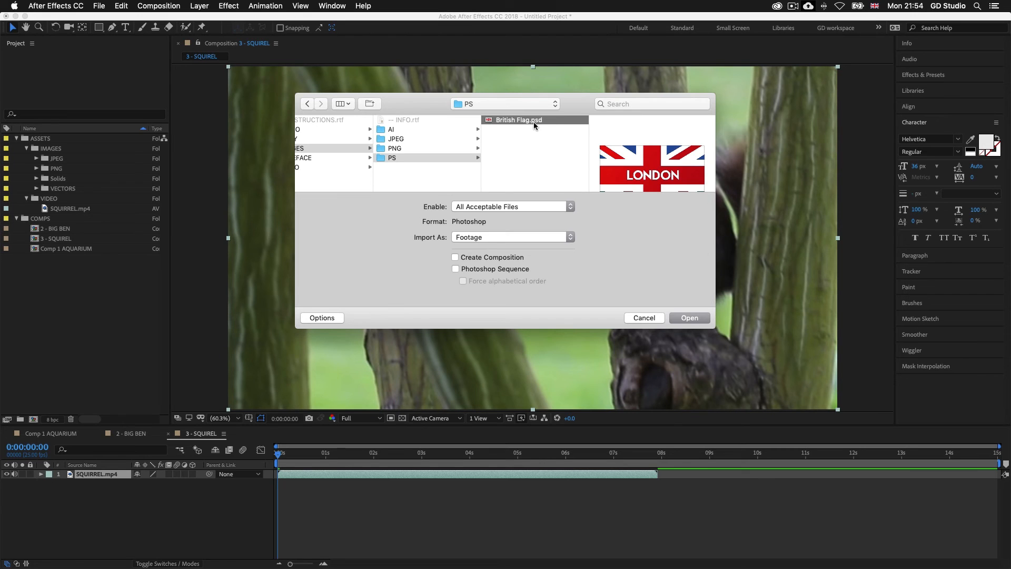
pyautogui.click(688, 318)
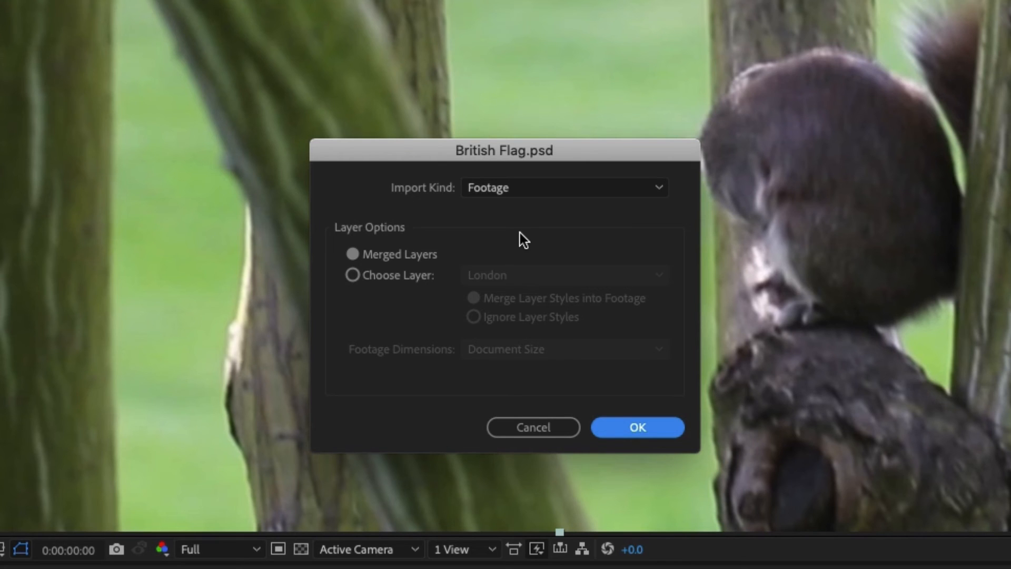
pyautogui.click(523, 188)
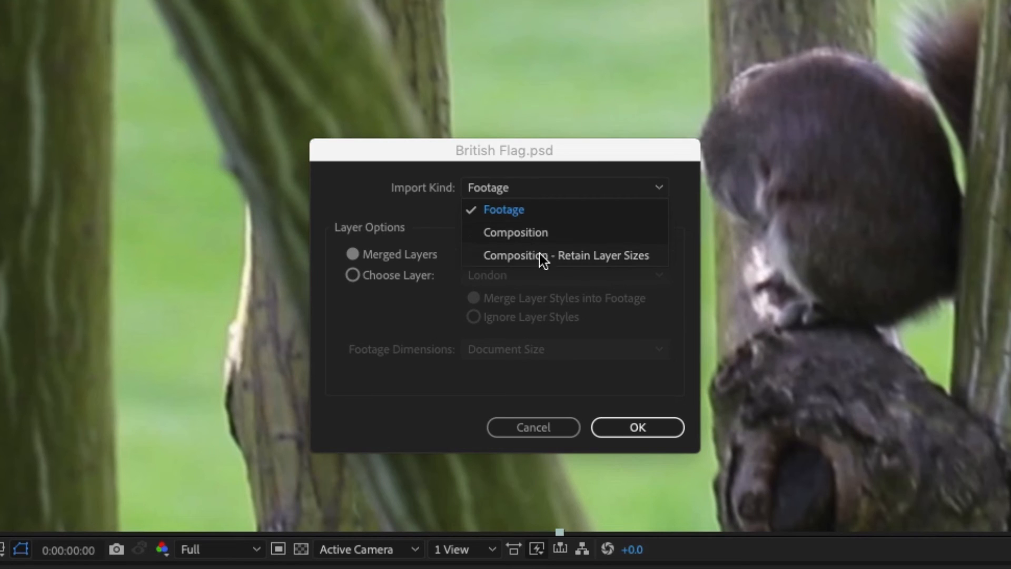
pyautogui.click(559, 257)
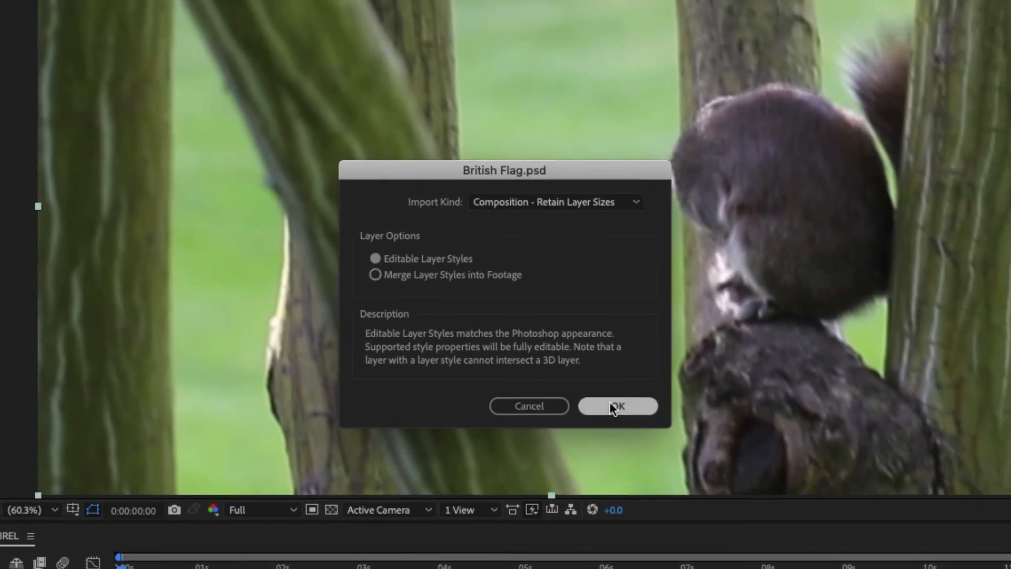
pyautogui.click(628, 421)
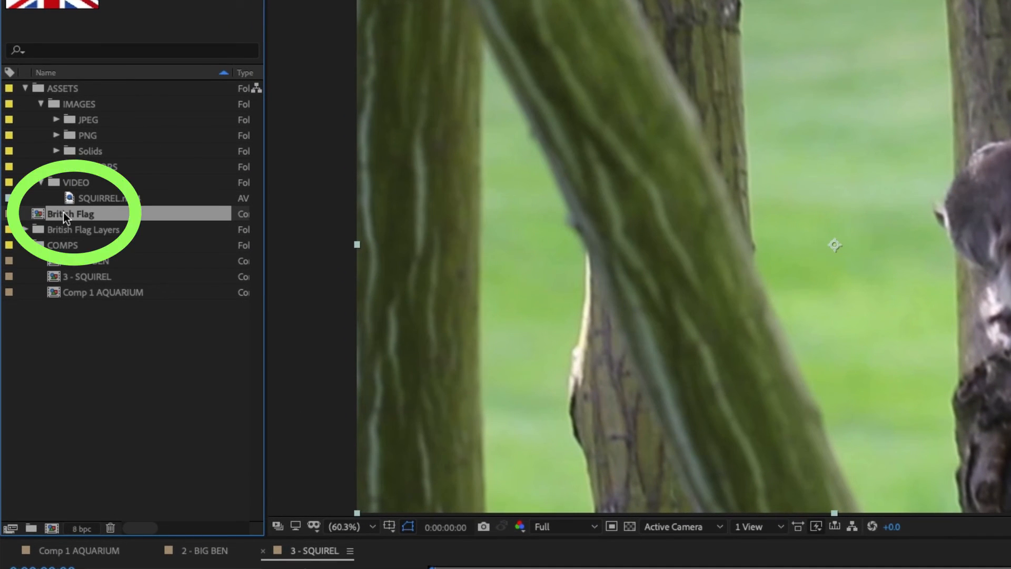
# Step: Place the British Flag composition in the COMPS folder and rename it 4 - British Flag
pyautogui.moveTo(57, 213)
pyautogui.mouseDown()
pyautogui.moveTo(71, 228)
pyautogui.moveTo(64, 241)
pyautogui.mouseUp()
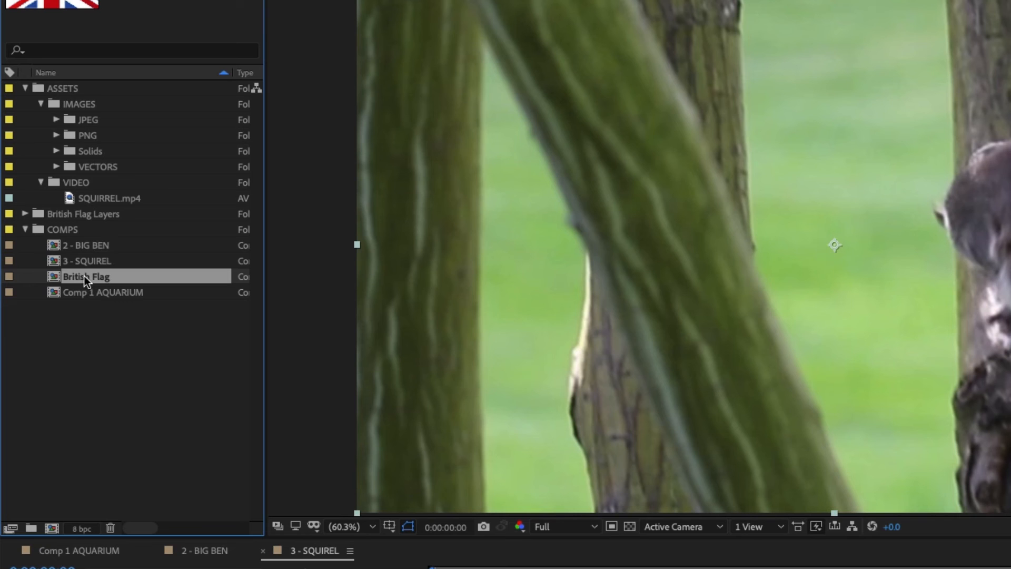
pyautogui.press('Return')
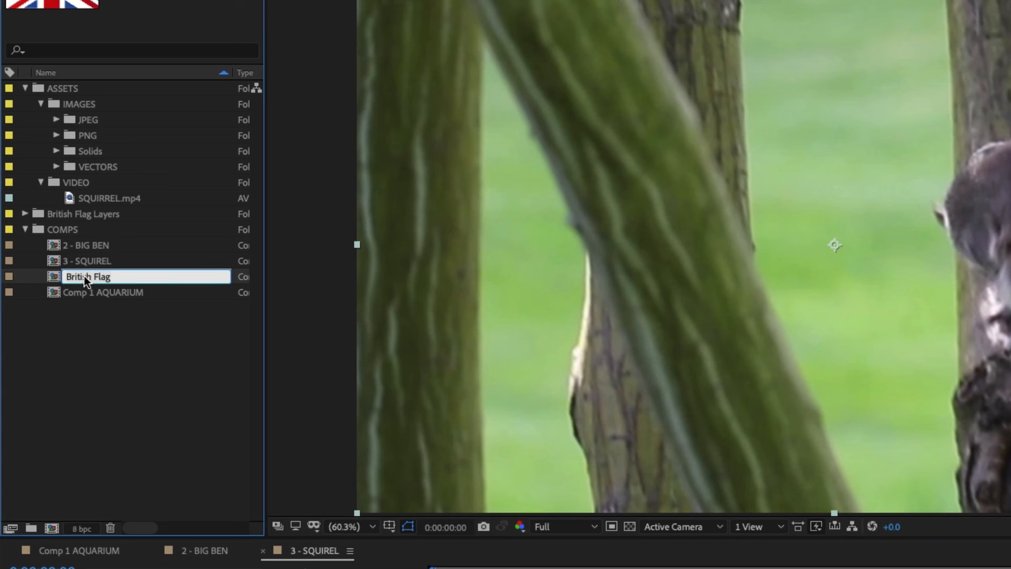
pyautogui.write('4 -')
pyautogui.press('Return')
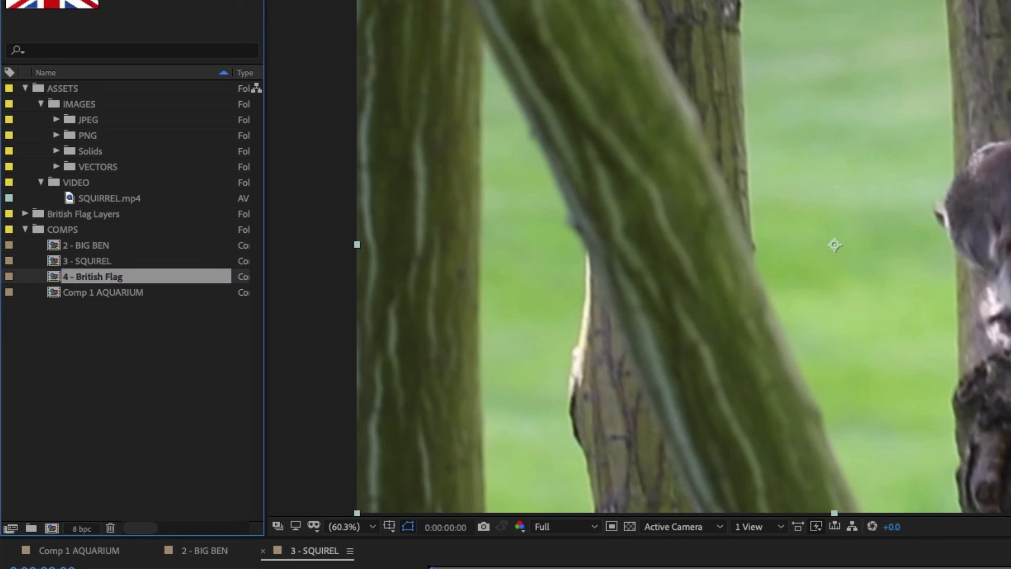
# Step: Open the 4 - British Flag composition and examine its individual London, blue and red Photoshop layers
pyautogui.doubleClick(97, 271)
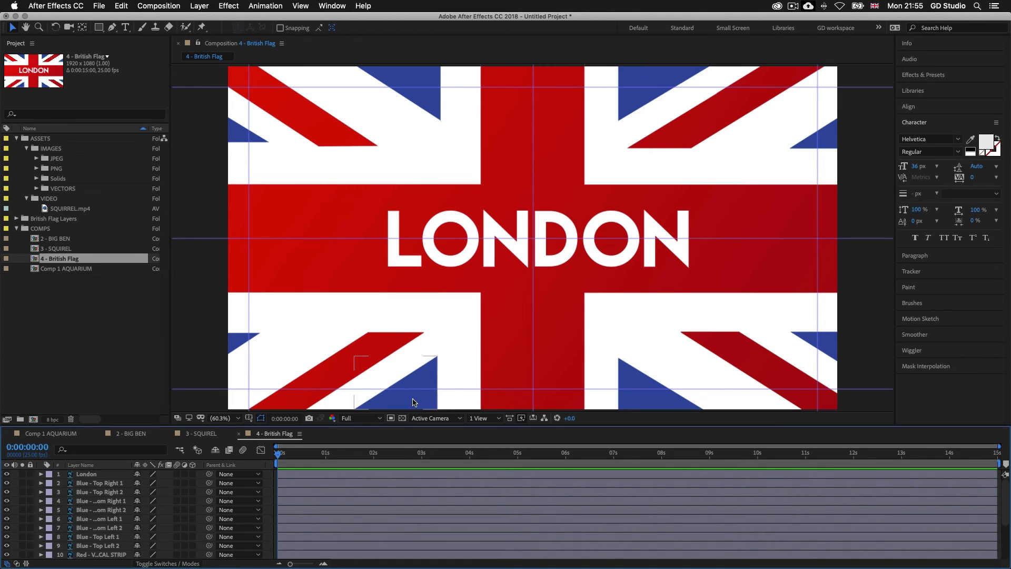
pyautogui.click(411, 474)
pyautogui.click(409, 483)
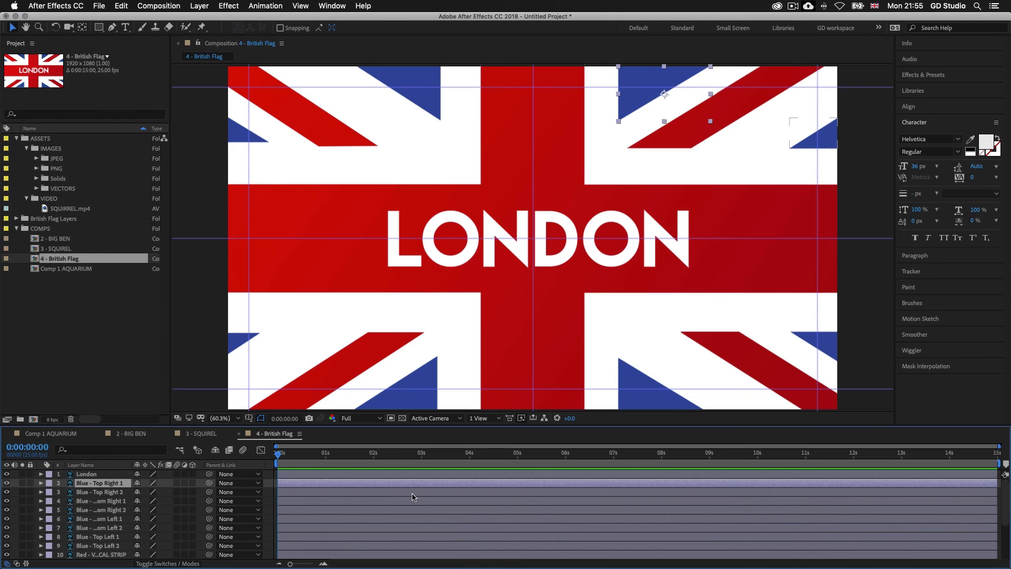
pyautogui.click(413, 494)
pyautogui.click(412, 501)
pyautogui.click(410, 510)
pyautogui.click(410, 519)
pyautogui.click(410, 529)
pyautogui.click(410, 537)
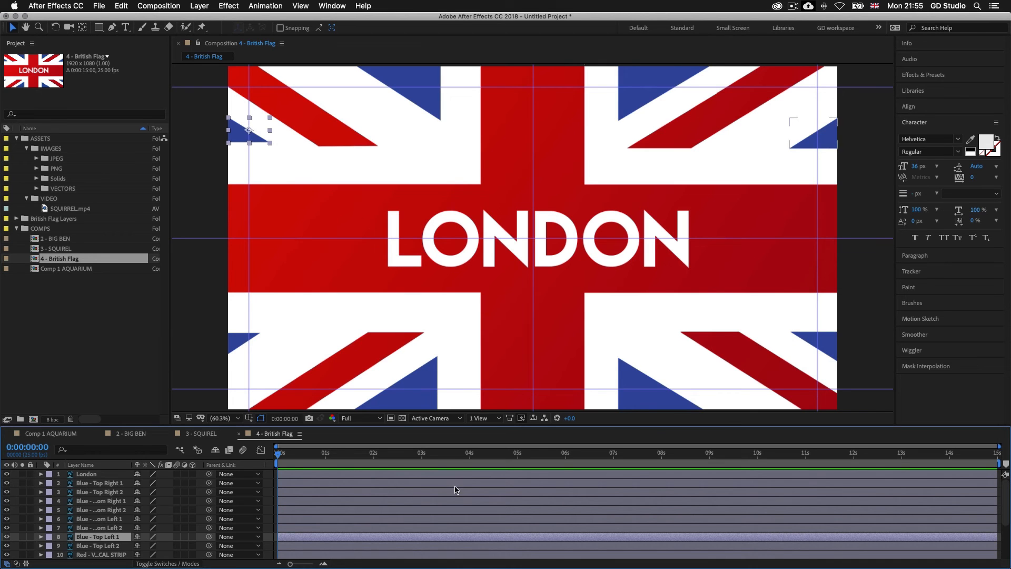
pyautogui.click(551, 266)
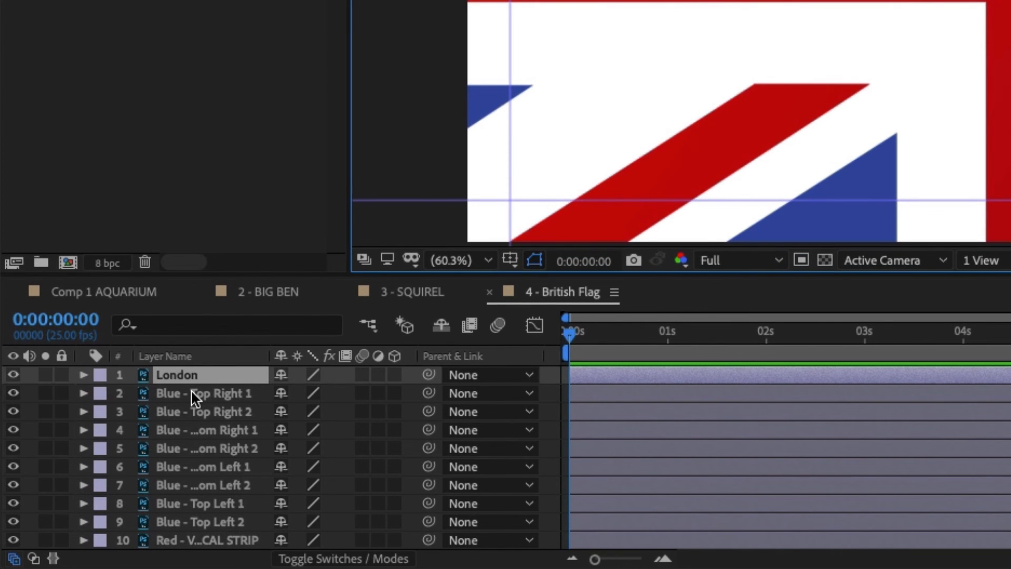
pyautogui.scroll(-5, 193, 393)
pyautogui.scroll(5, 192, 394)
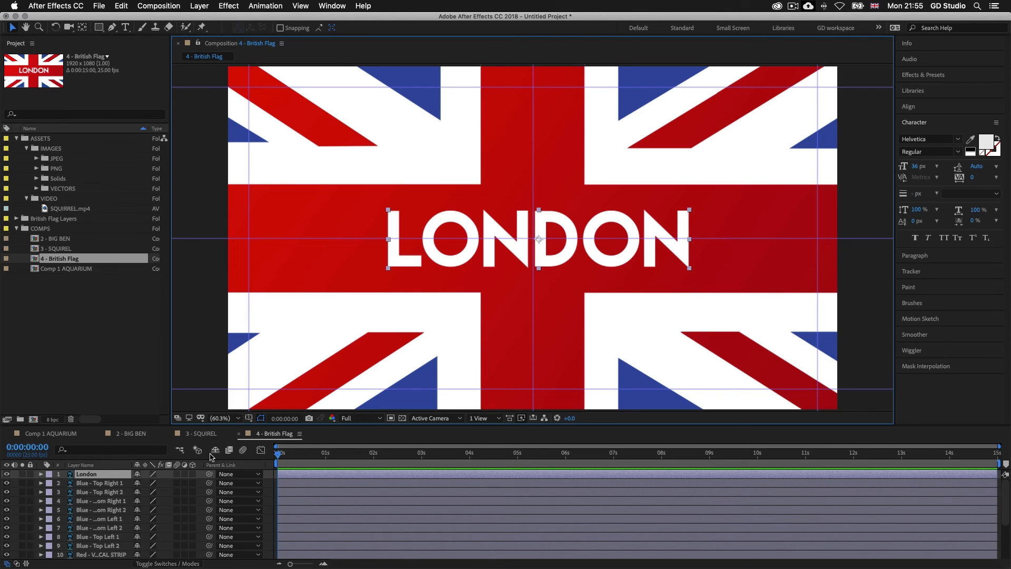
# Step: Convert the London layer to editable text and re-enter its wording as London
pyautogui.rightClick(85, 476)
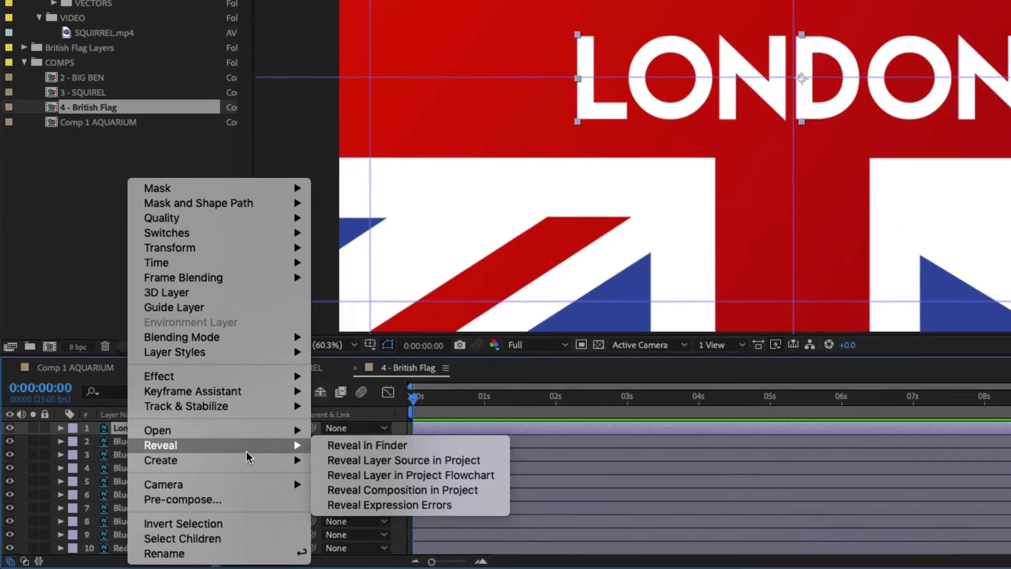
pyautogui.moveTo(165, 495)
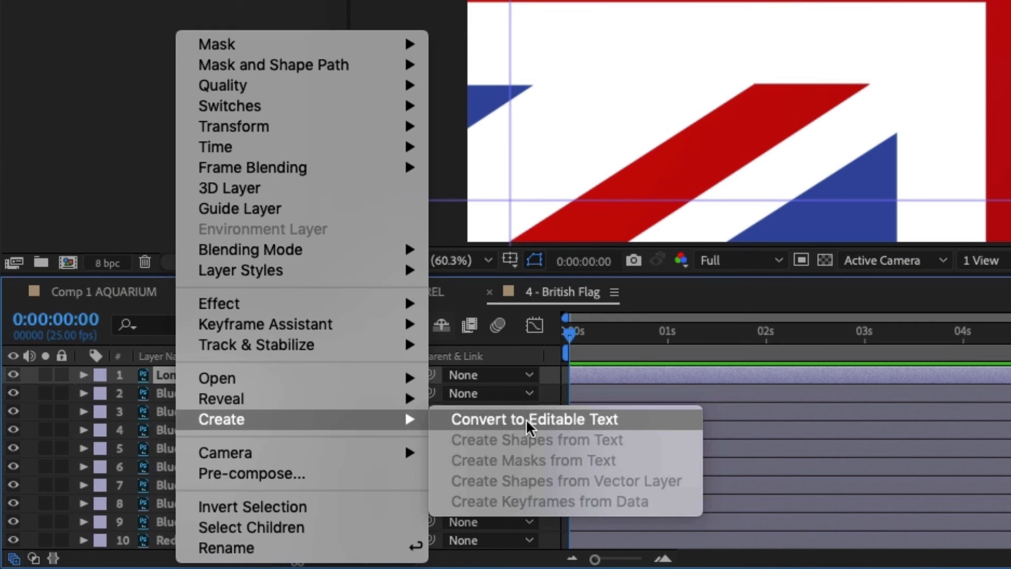
pyautogui.click(553, 418)
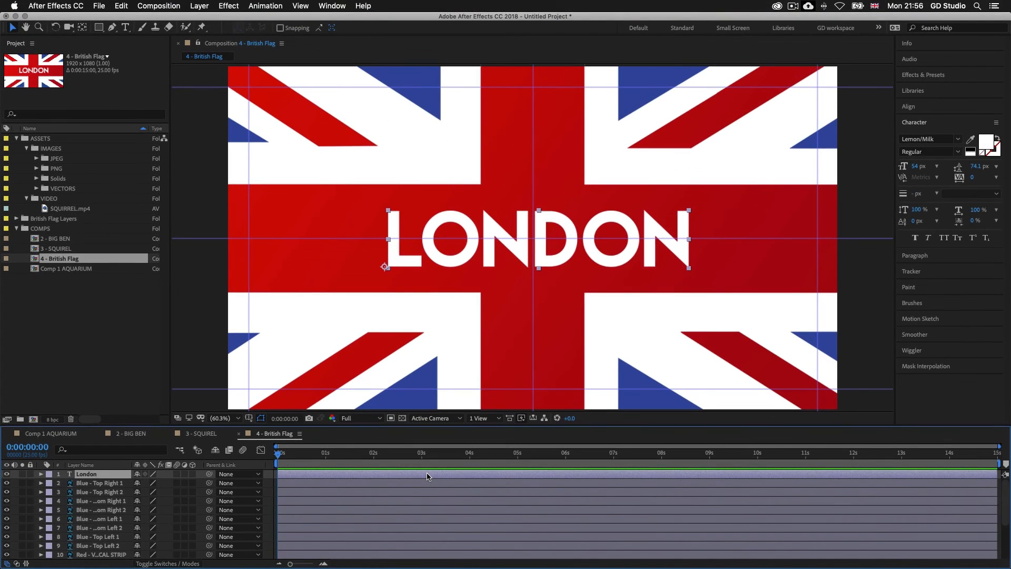
pyautogui.doubleClick(428, 476)
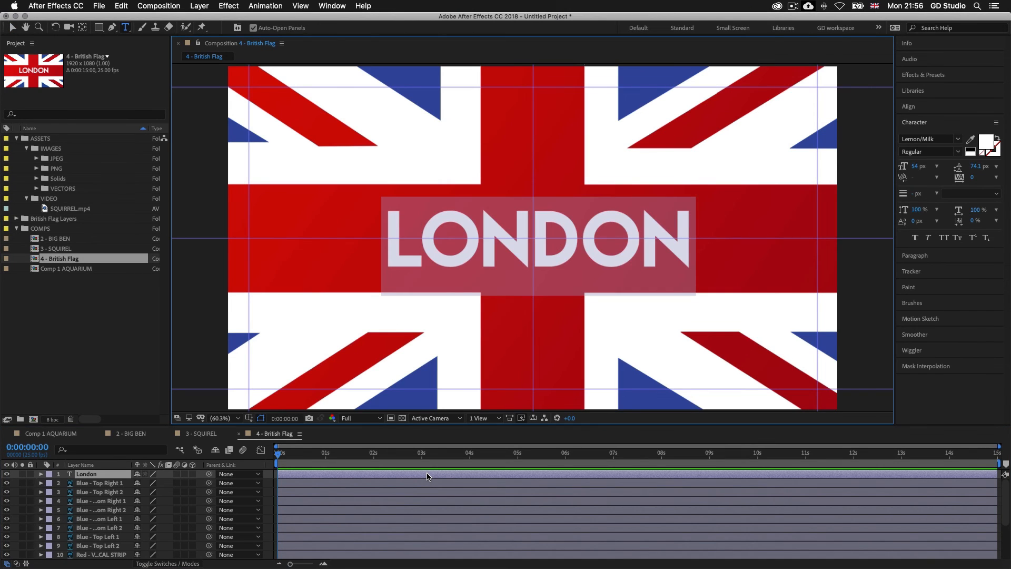
pyautogui.write('London')
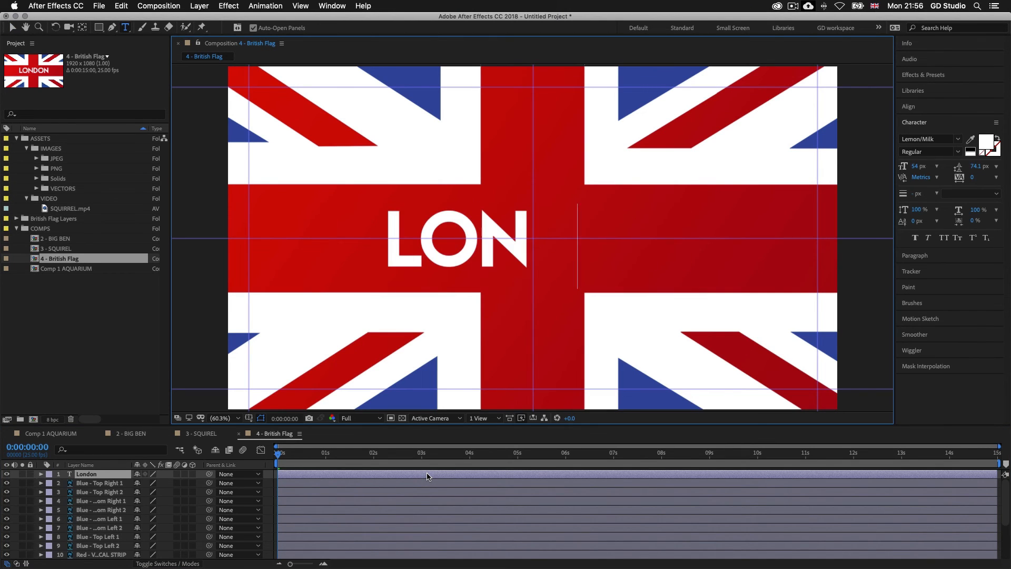
pyautogui.click(449, 482)
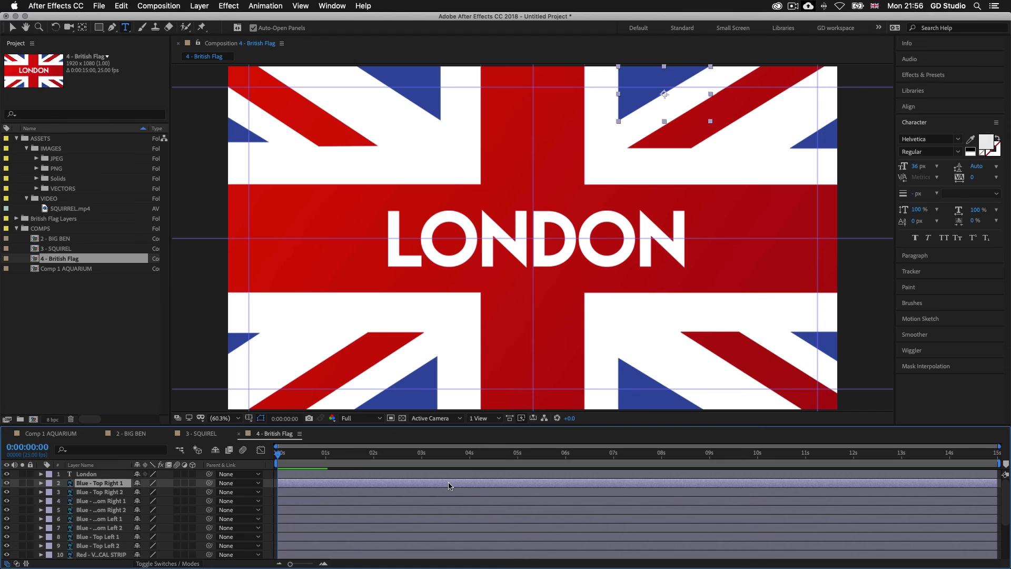
pyautogui.click(449, 474)
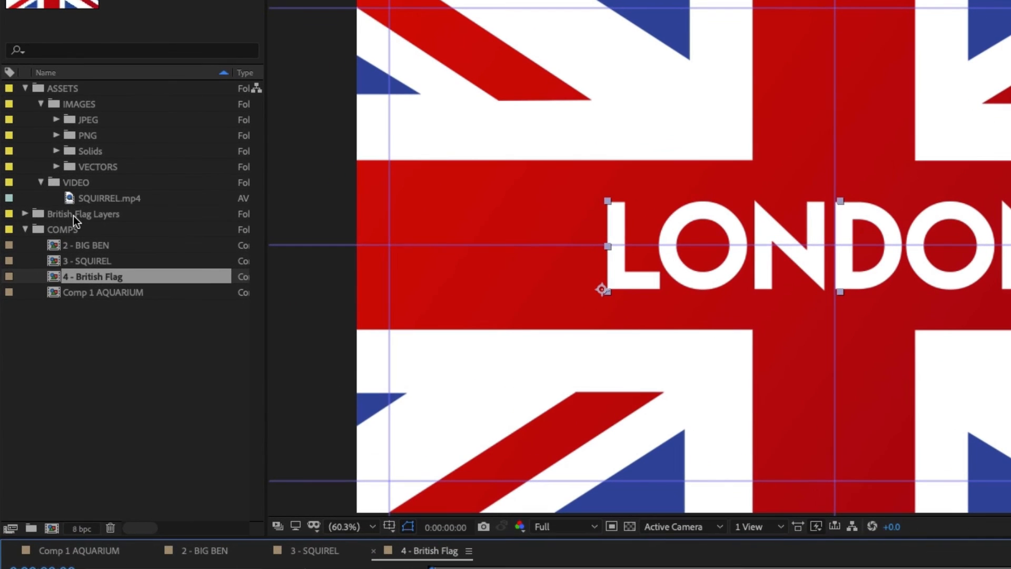
# Step: Check the contents of the British Flag Layers folder and create a new project folder named PS ARTWORK
pyautogui.click(73, 216)
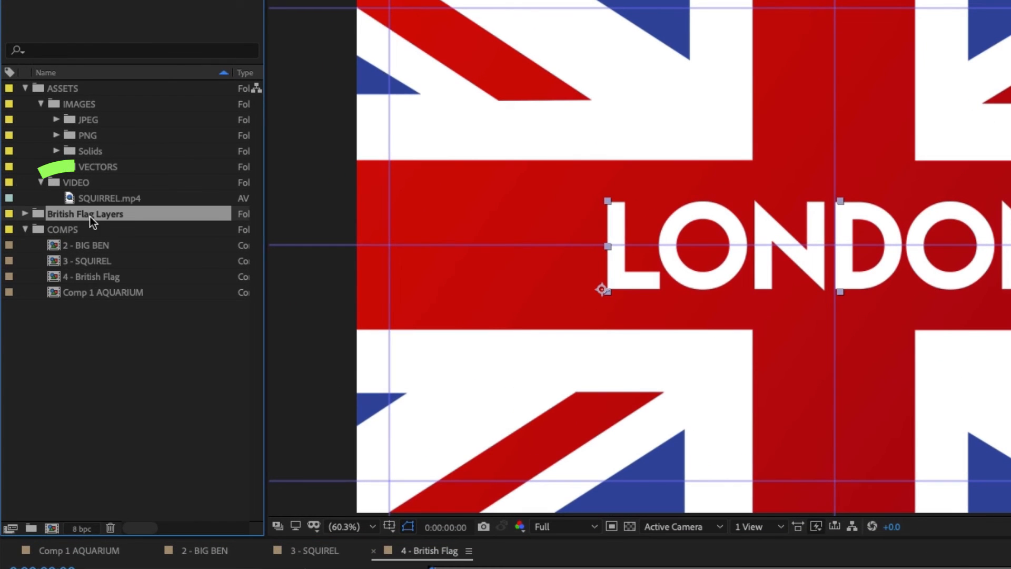
pyautogui.click(28, 213)
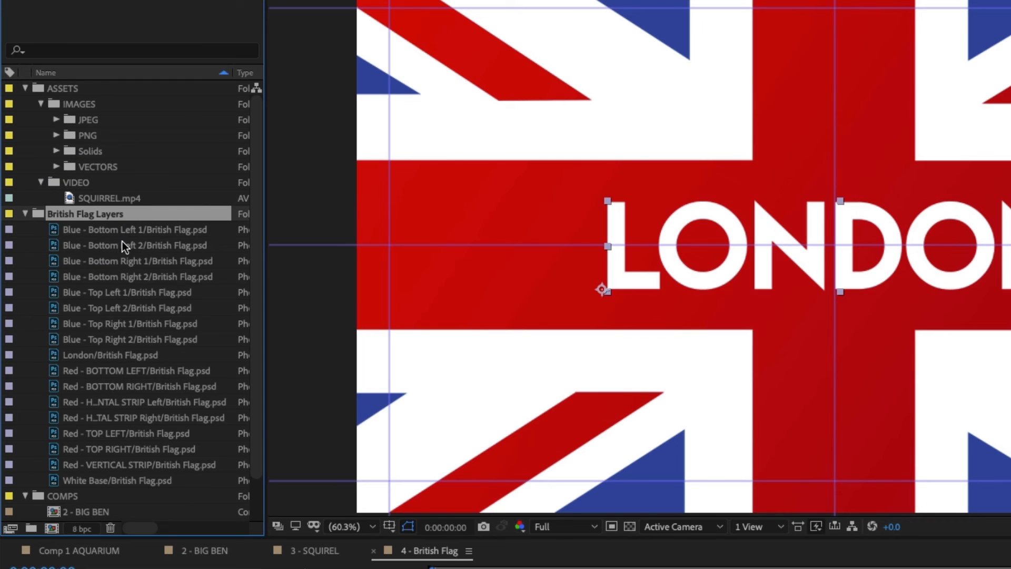
pyautogui.click(24, 213)
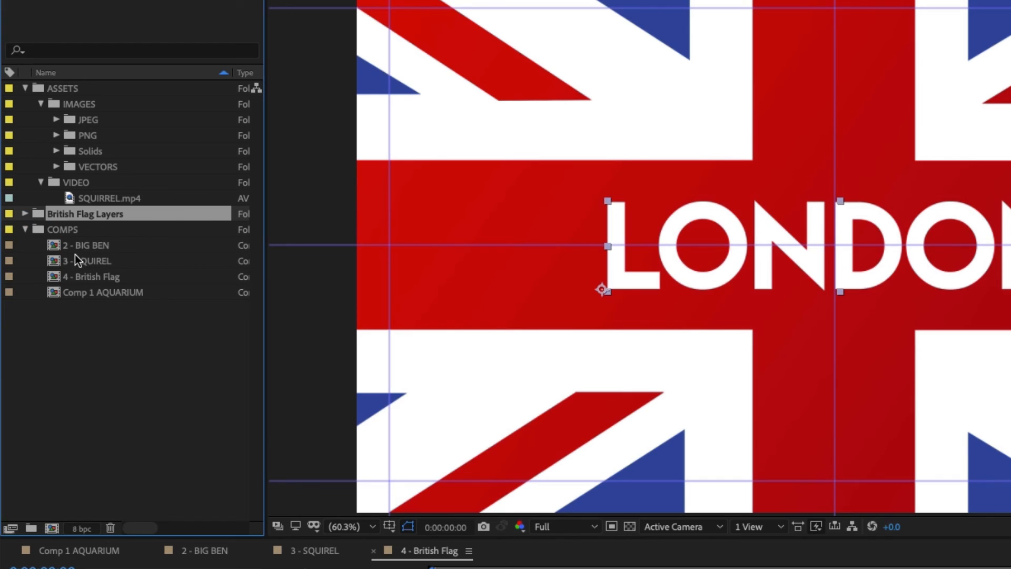
pyautogui.click(131, 317)
pyautogui.click(31, 527)
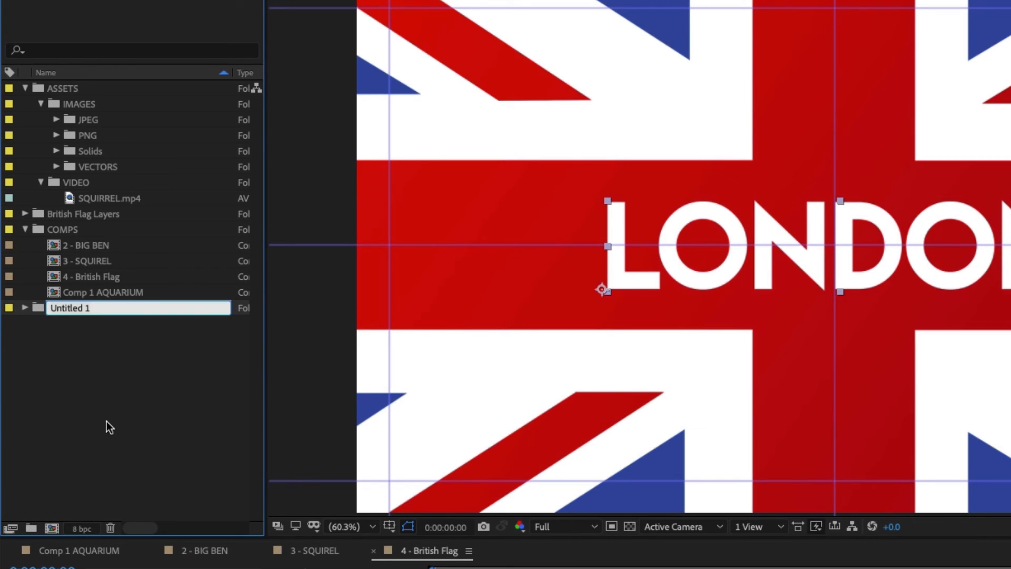
pyautogui.write('PS ARTWORK')
pyautogui.press('Return')
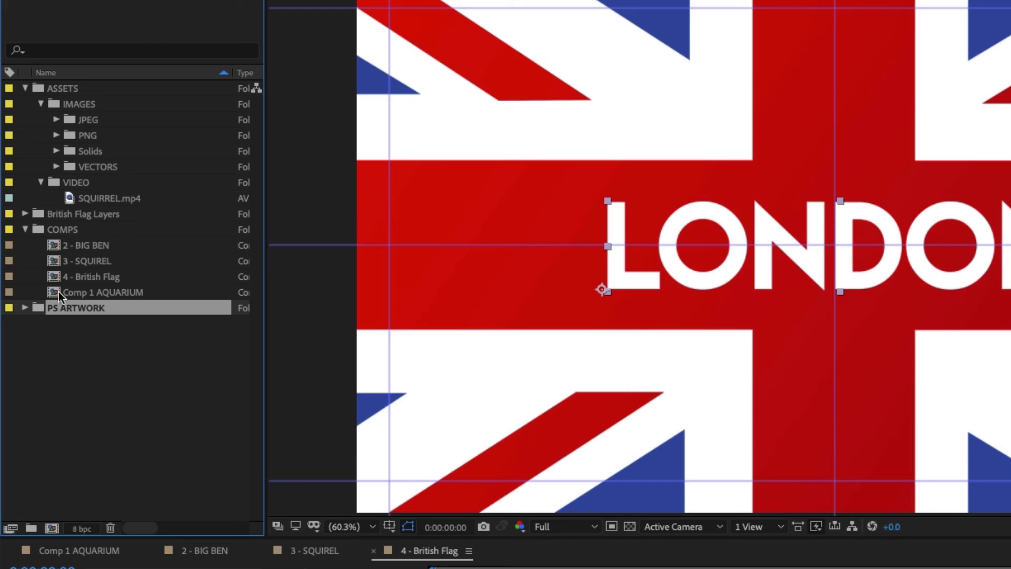
# Step: Nest the PS ARTWORK folder inside IMAGES, collapse the VIDEO folder, and put British Flag Layers into PS ARTWORK
pyautogui.moveTo(58, 308); pyautogui.dragTo(81, 100)
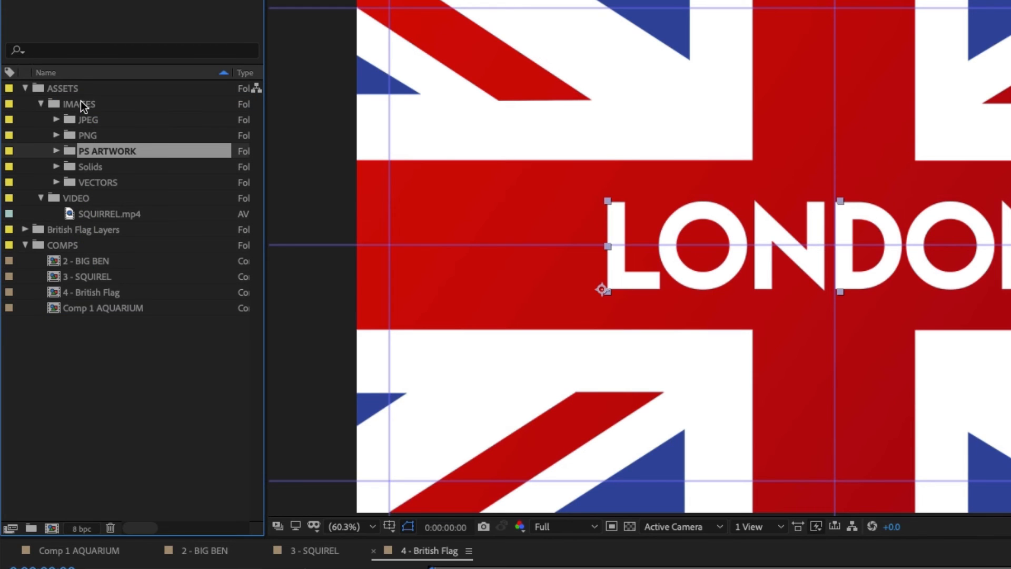
pyautogui.click(40, 197)
pyautogui.moveTo(59, 212); pyautogui.dragTo(99, 152)
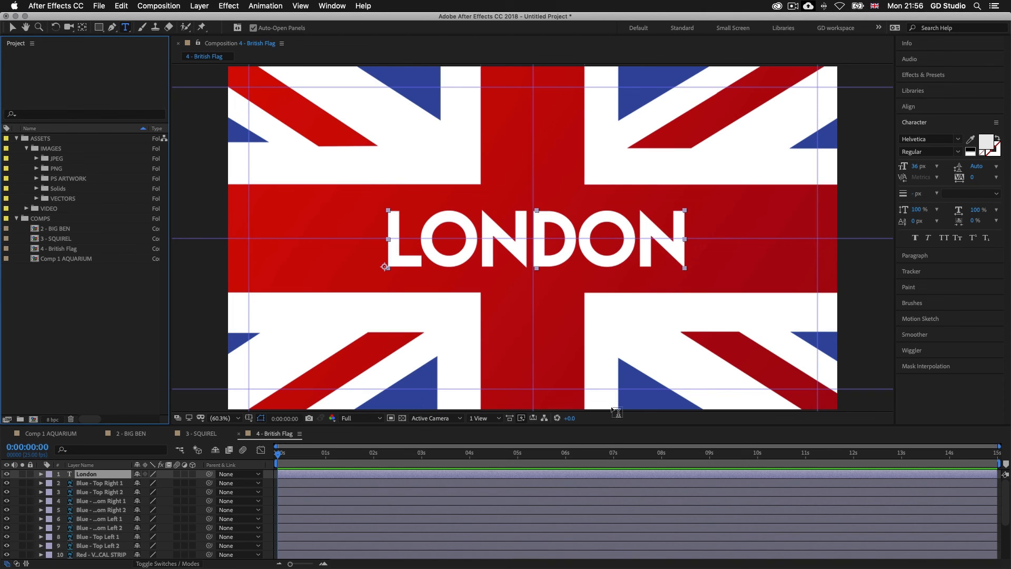
pyautogui.click(571, 485)
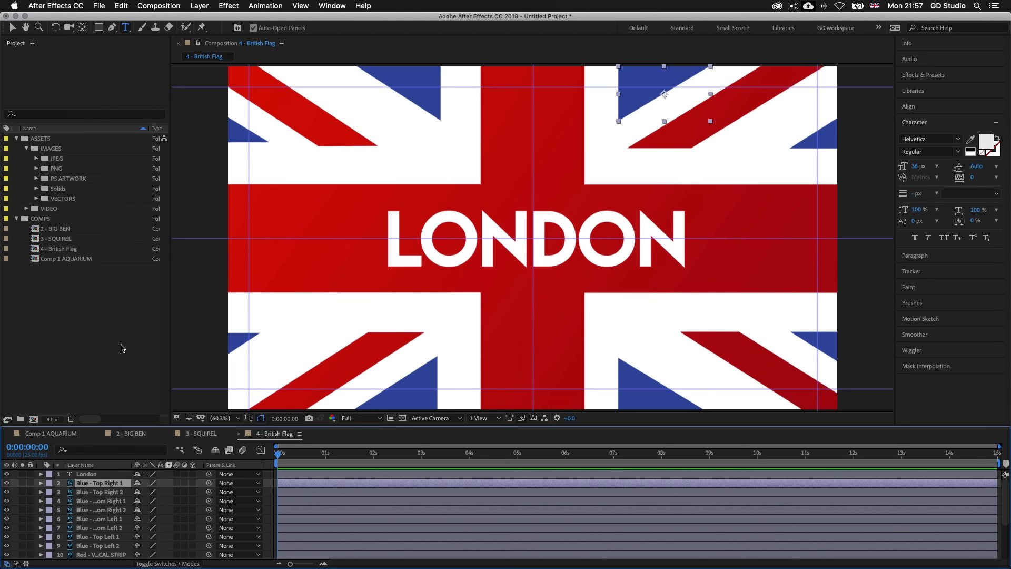
# Step: Import the project file Under The Sea [CC].aep from S2 - ESSENTIAL PRACTISE, 13 - Importing Files, CC
pyautogui.doubleClick(63, 309)
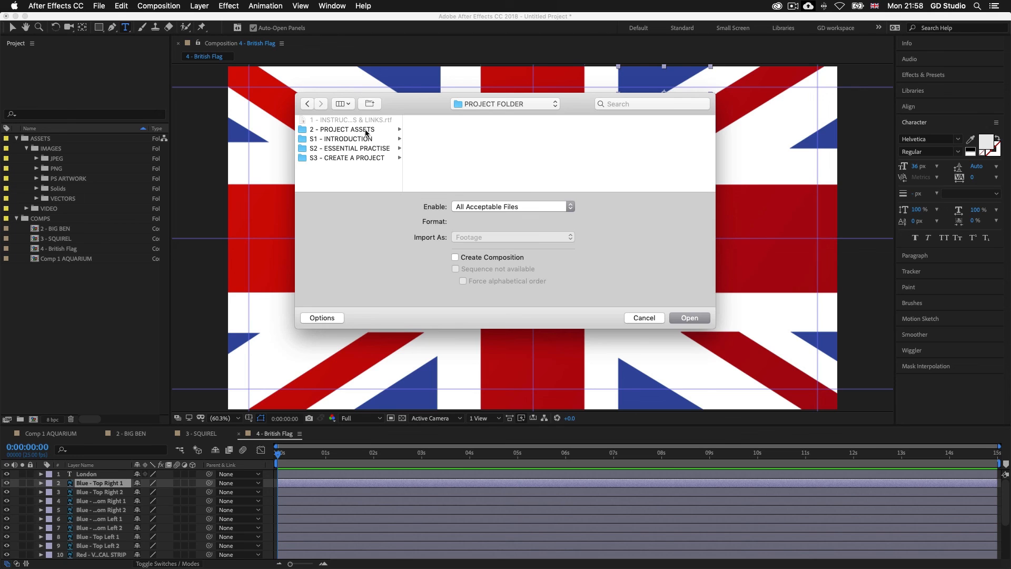
pyautogui.click(361, 150)
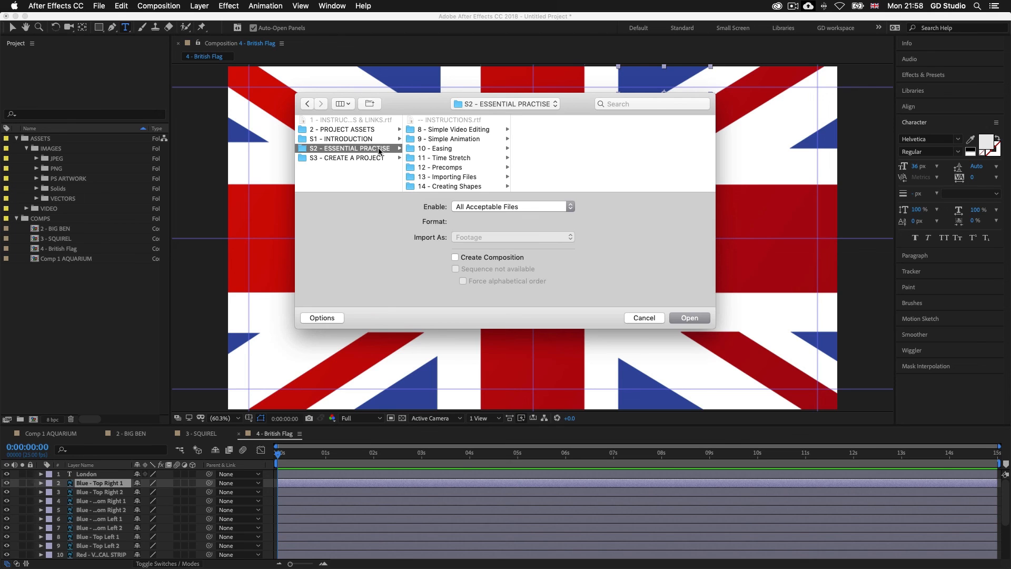
pyautogui.click(457, 181)
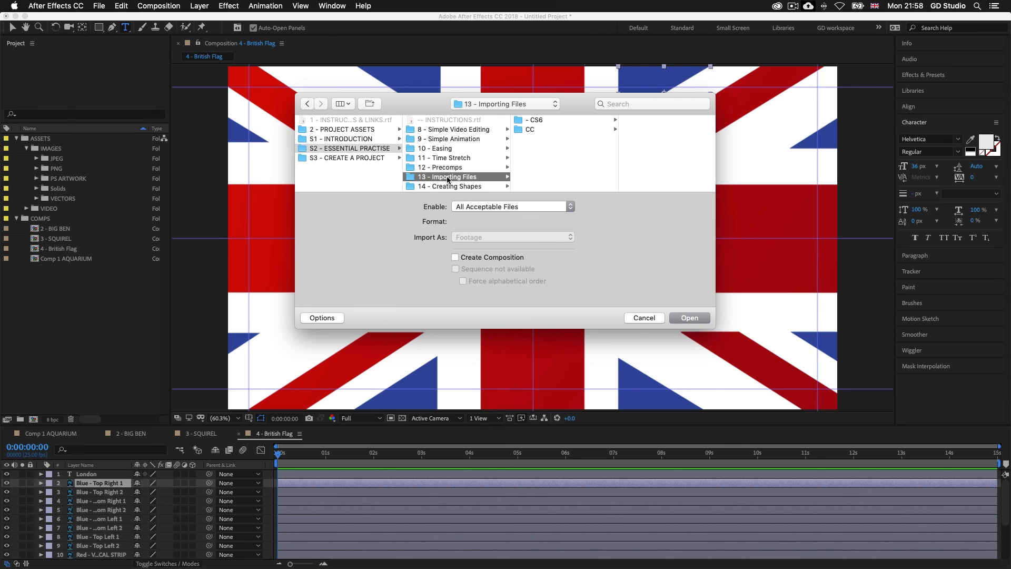
pyautogui.click(530, 129)
pyautogui.click(644, 130)
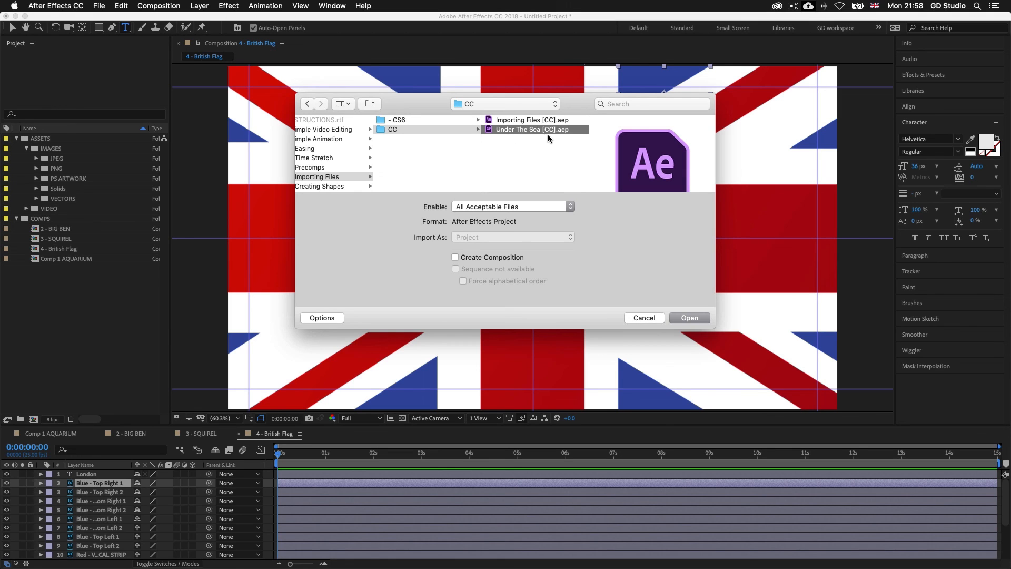
pyautogui.click(687, 318)
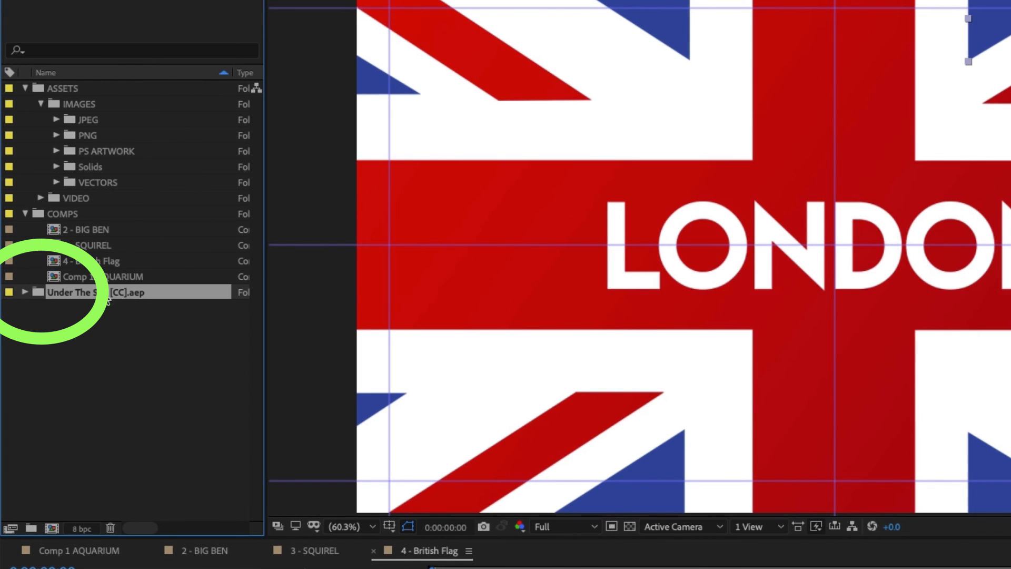
# Step: Expand the imported Under The Sea [CC].aep folder and its ASSETS, and open the Ocean View, Deep Marine and Jelly Dance compositions
pyautogui.click(23, 292)
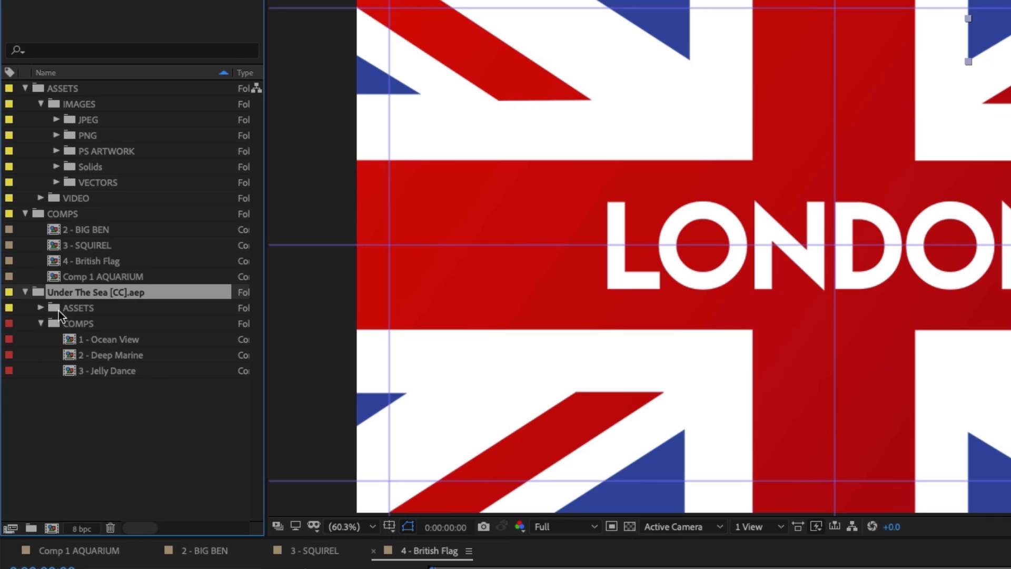
pyautogui.click(41, 308)
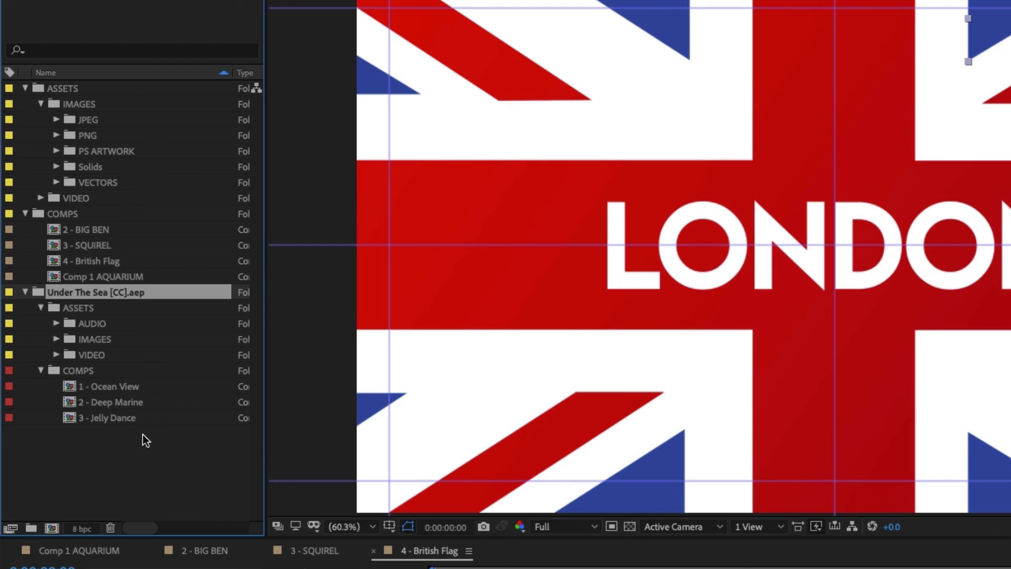
pyautogui.doubleClick(117, 389)
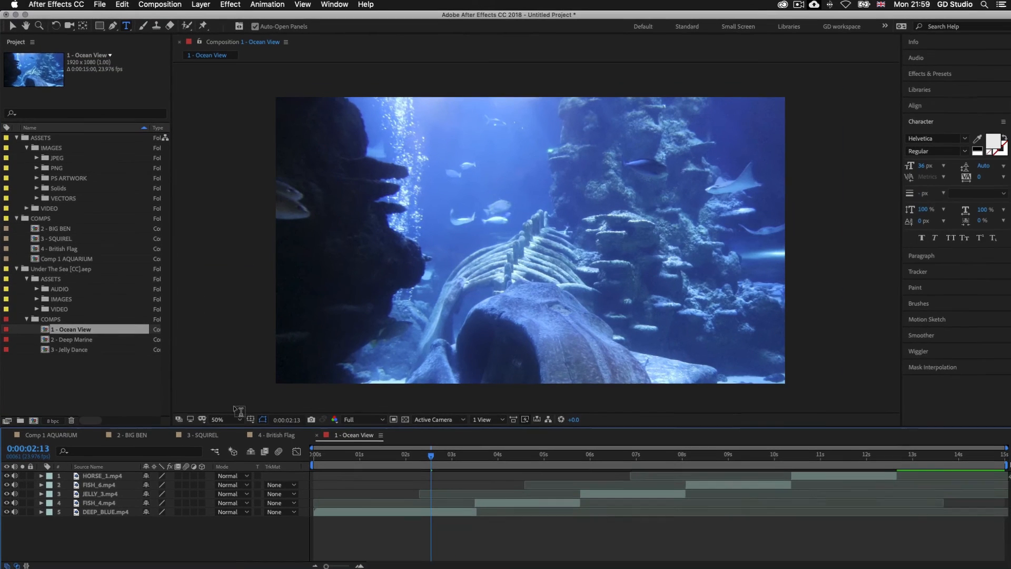
pyautogui.doubleClick(73, 339)
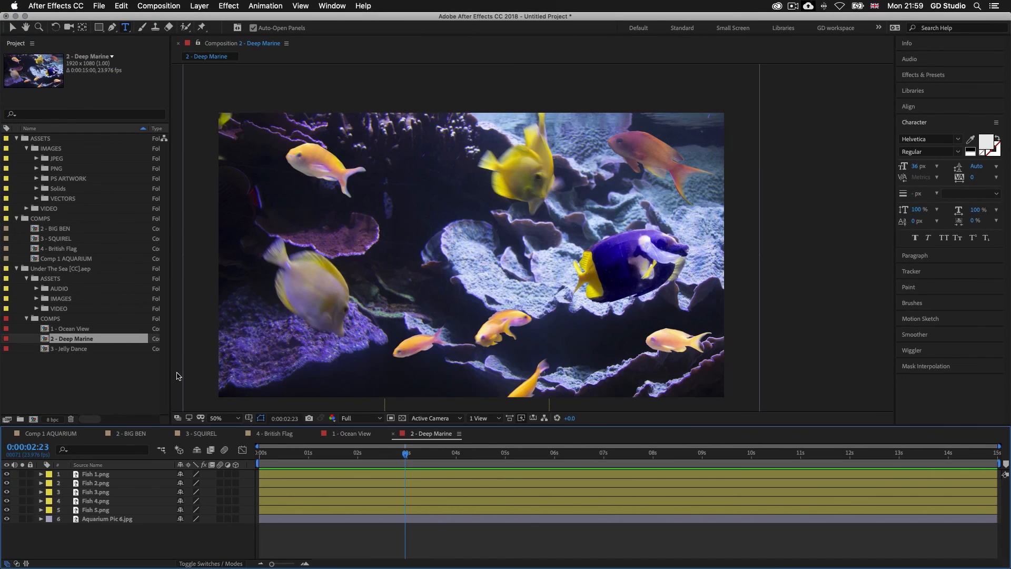
pyautogui.doubleClick(76, 349)
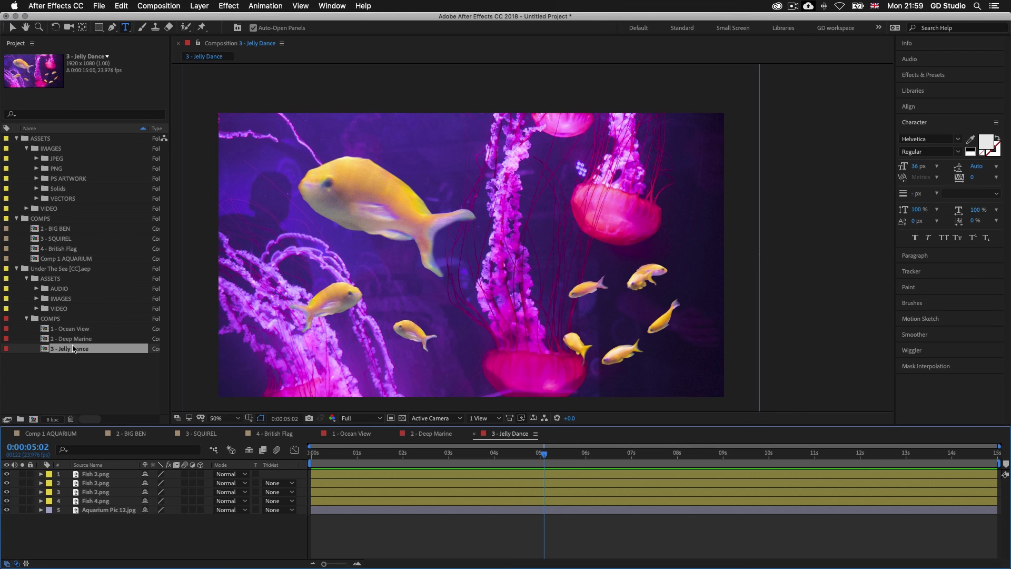
# Step: Collapse the Under The Sea [CC].aep folder with its ASSETS subfolder, and fit the 3 - Jelly Dance composition to the viewer
pyautogui.click(27, 319)
pyautogui.click(26, 320)
pyautogui.click(27, 278)
pyautogui.click(17, 269)
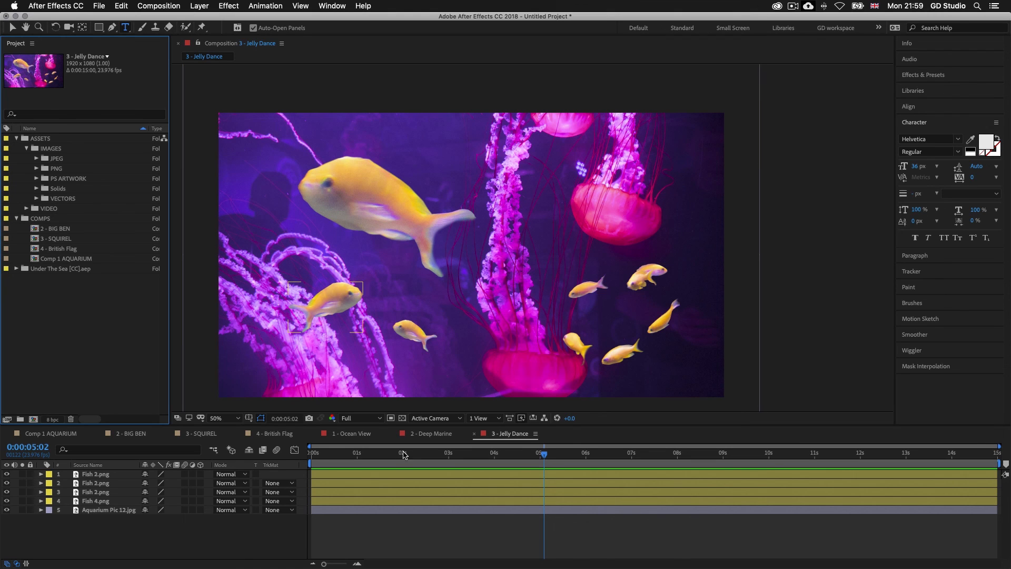
pyautogui.click(224, 418)
pyautogui.click(232, 237)
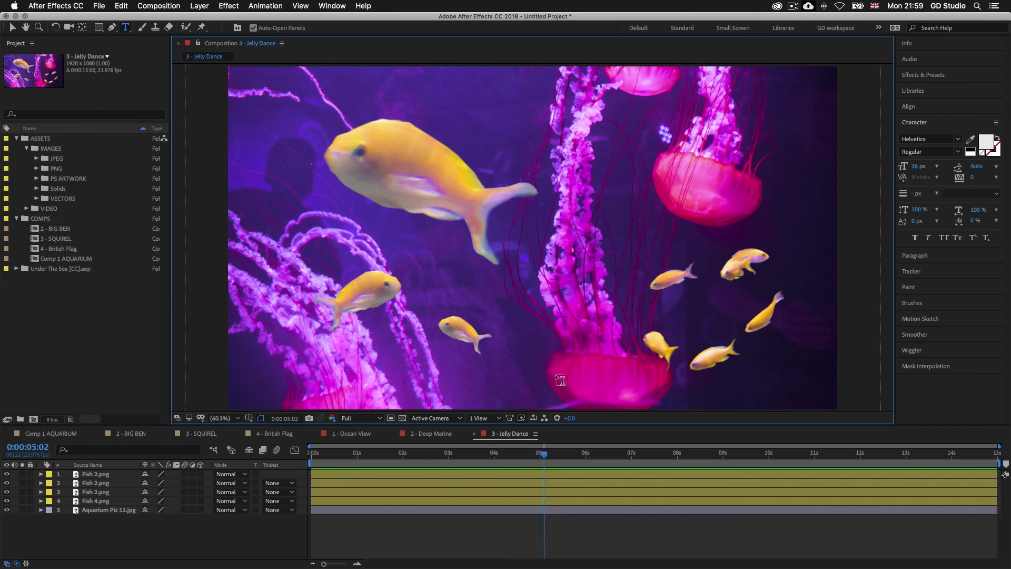